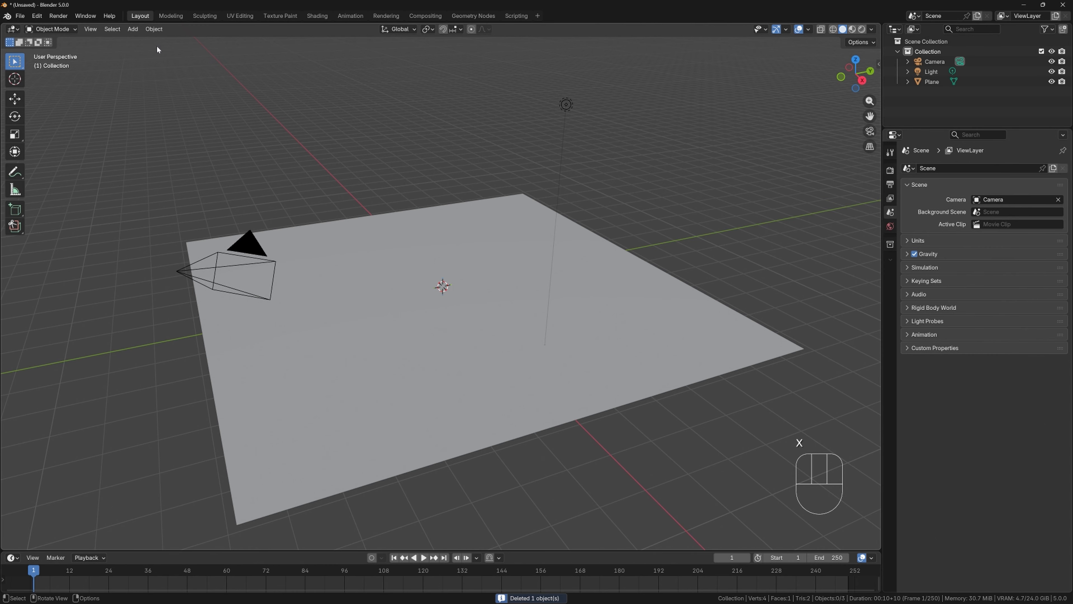
Step: Add a monkey mesh and raise it about 0.94 m along the Z axis above the plane
click(133, 28)
mouse_move(169, 41)
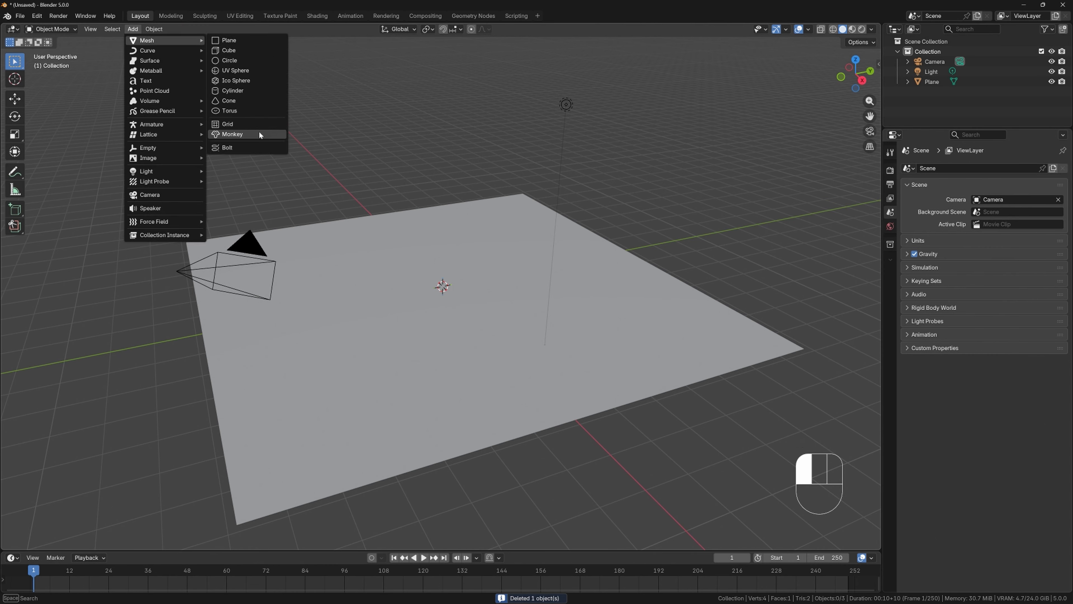
click(248, 134)
key(g)
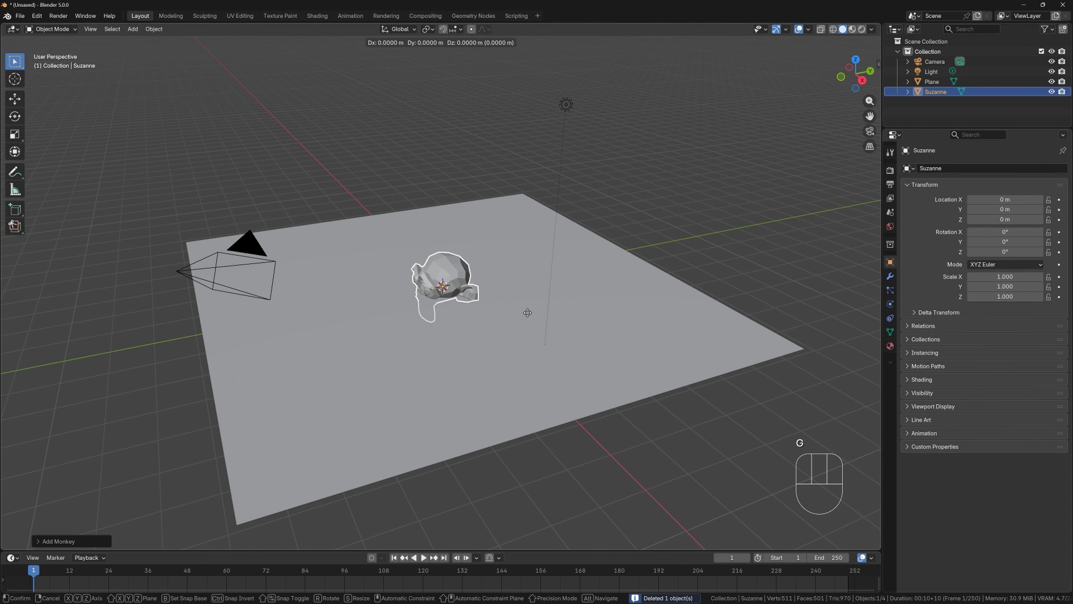
key(z)
click(528, 287)
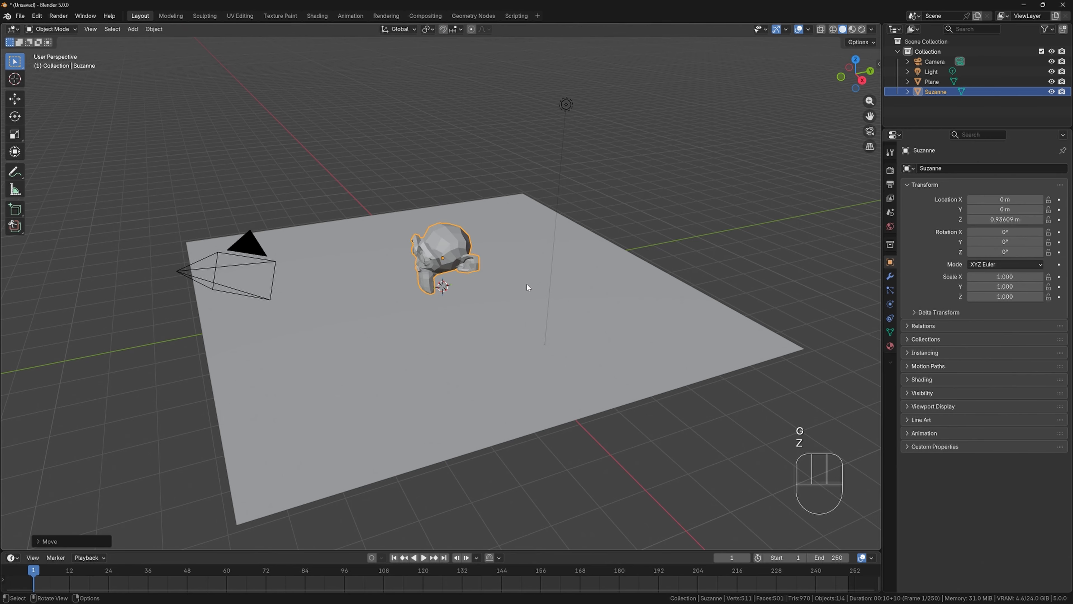
Step: In the right orthographic view, tilt the monkey to about -31° on X and lower it to about 0.62 m on Z
key(KP_1)
key(KP_3)
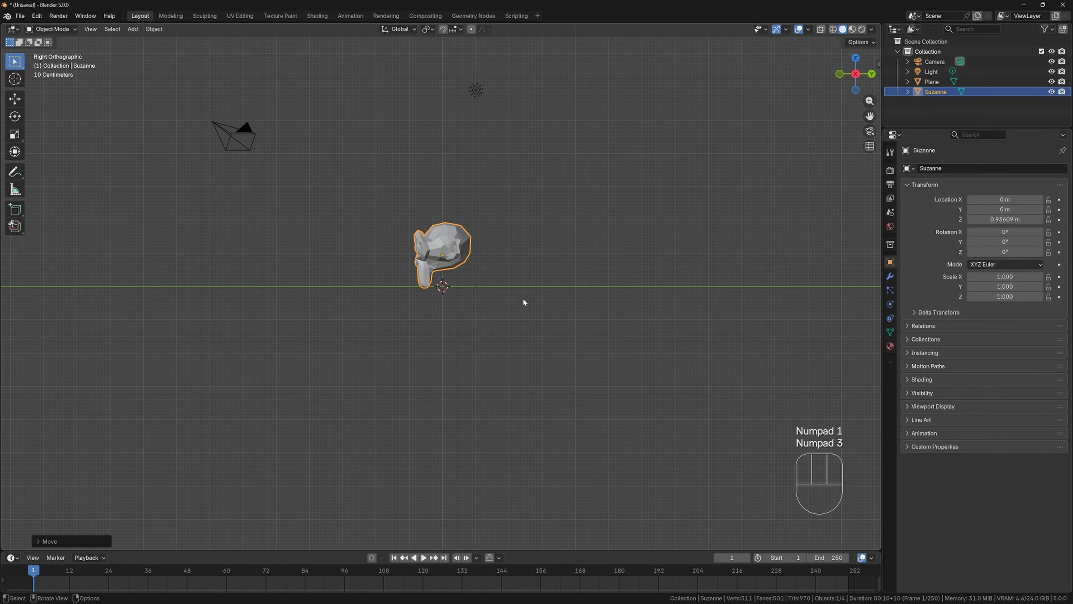
key(r)
click(495, 359)
key(g)
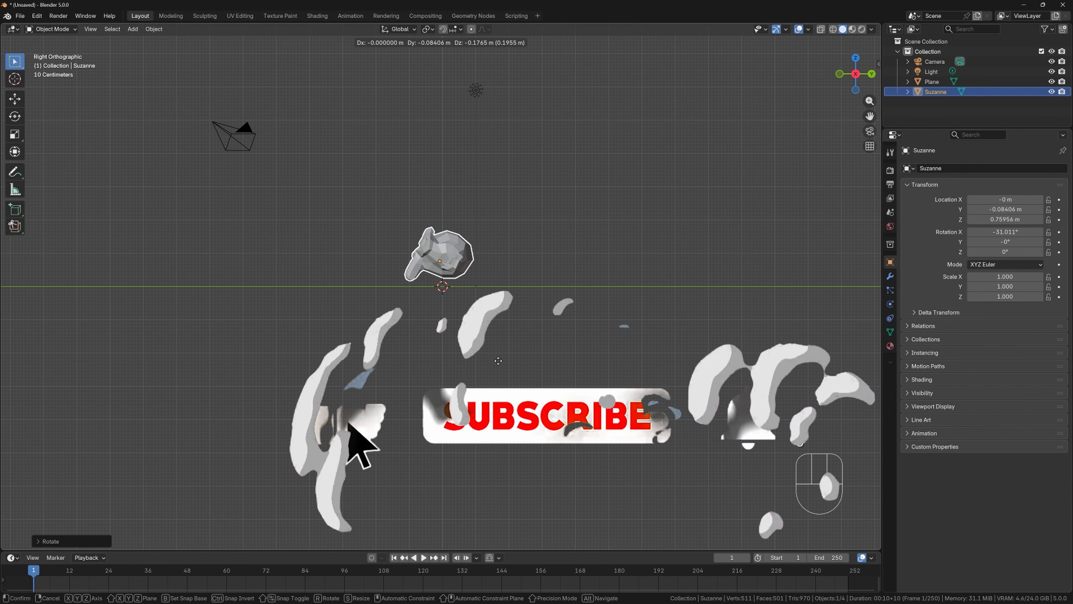
click(499, 296)
Step: Refine the monkey's tilt to about -35° on X and rest it on the plane at about 0.57 m on Z
scroll(499, 296, up, 5)
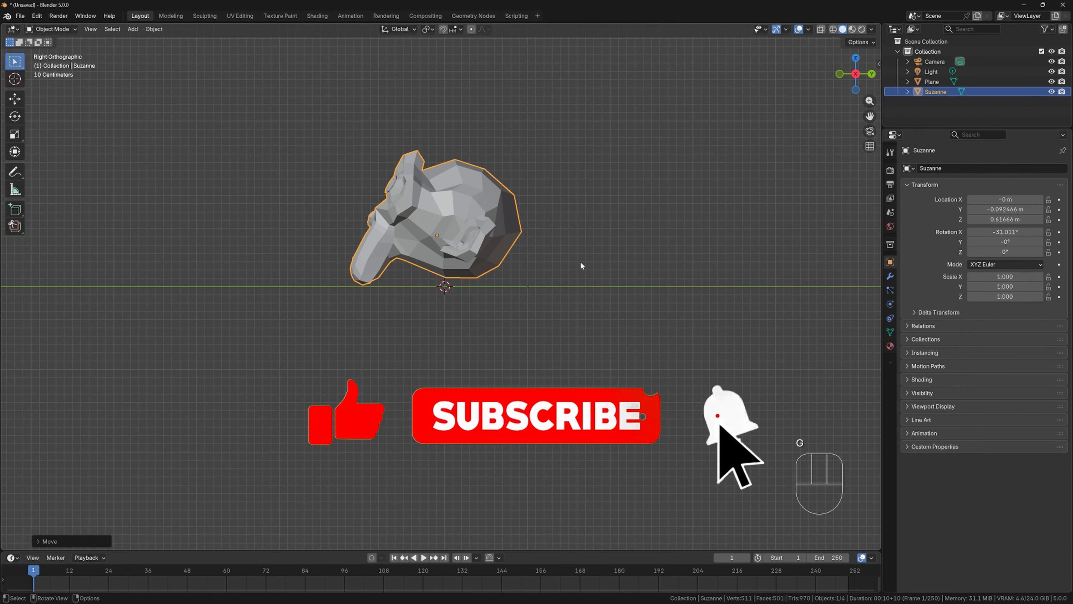
key(r)
click(579, 271)
key(g)
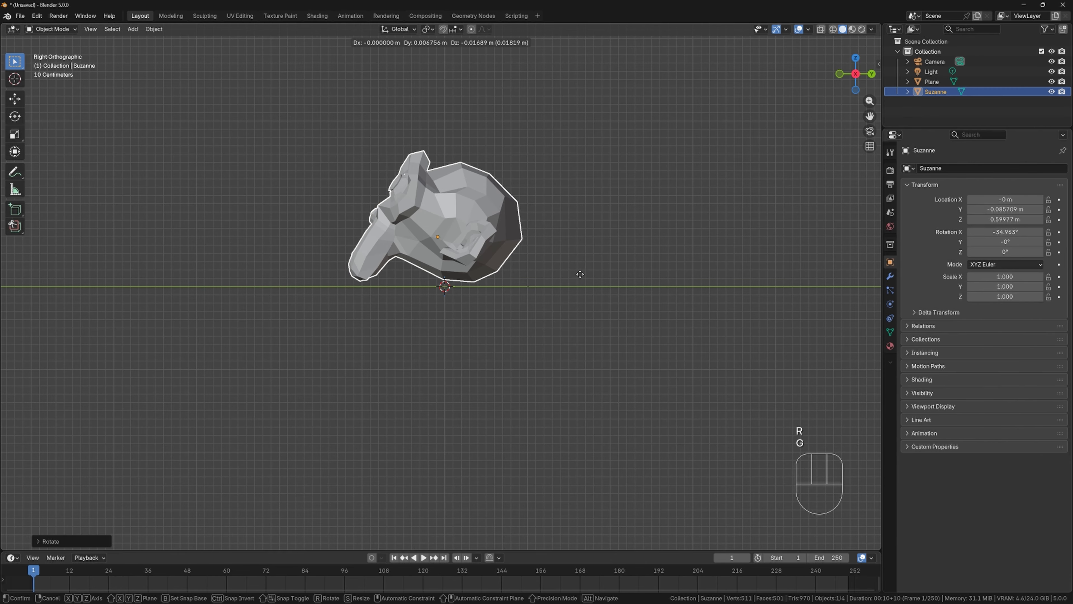
click(579, 277)
middle_drag(579, 277, 534, 288)
scroll(490, 320, down, 3)
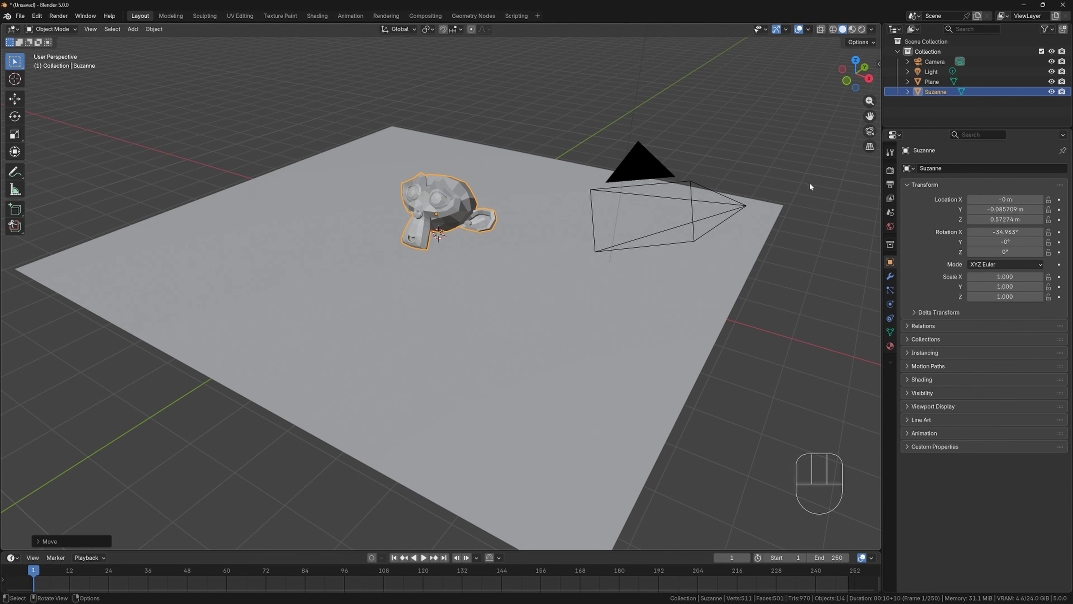
Step: Set the render engine to Cycles with GPU Compute as the device
click(890, 171)
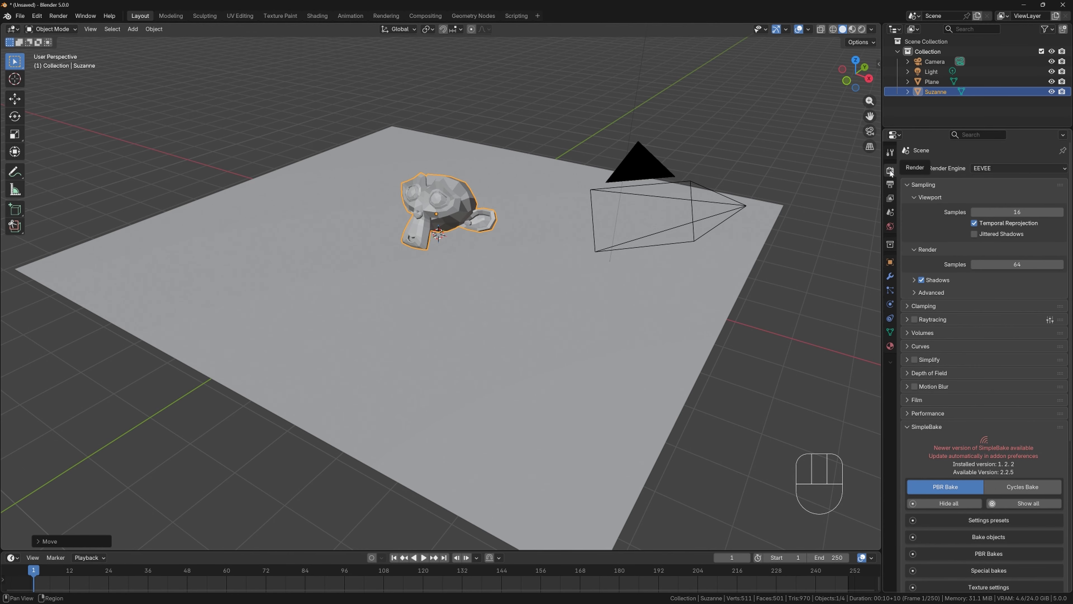
click(989, 168)
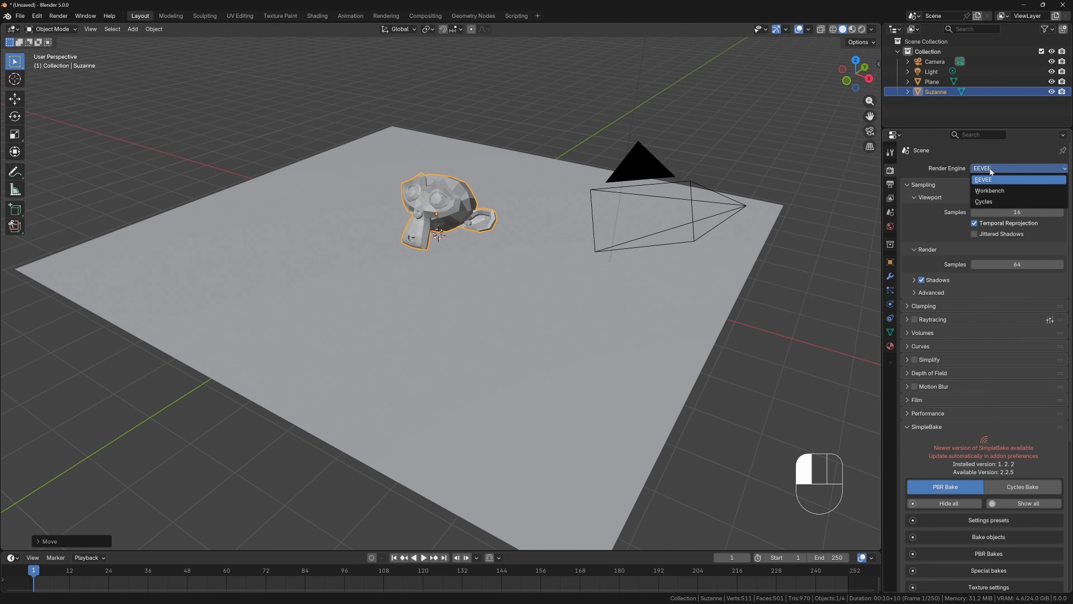
click(984, 201)
click(985, 181)
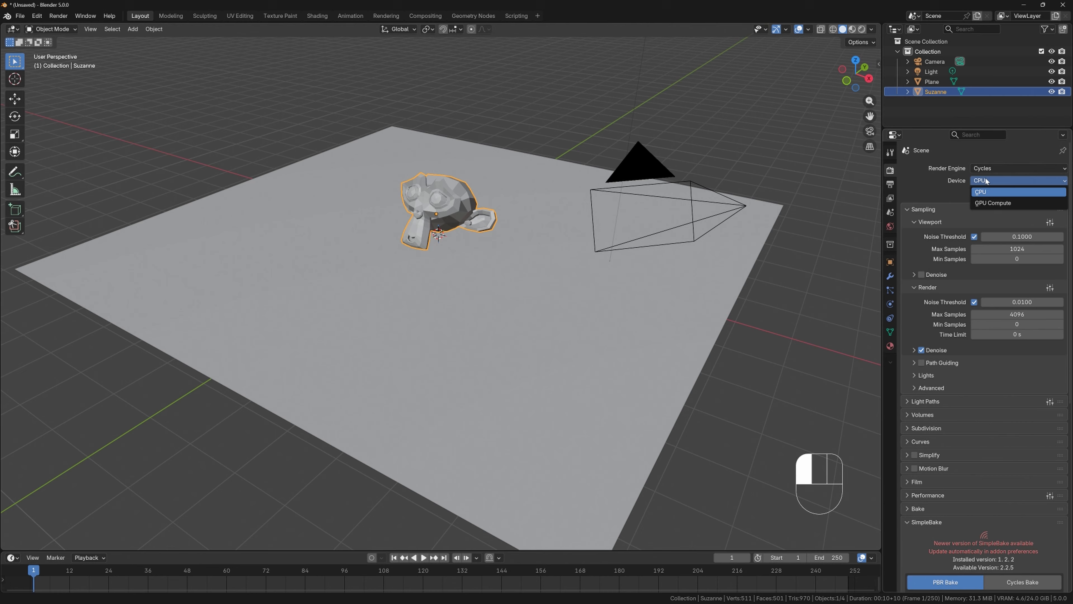
click(984, 203)
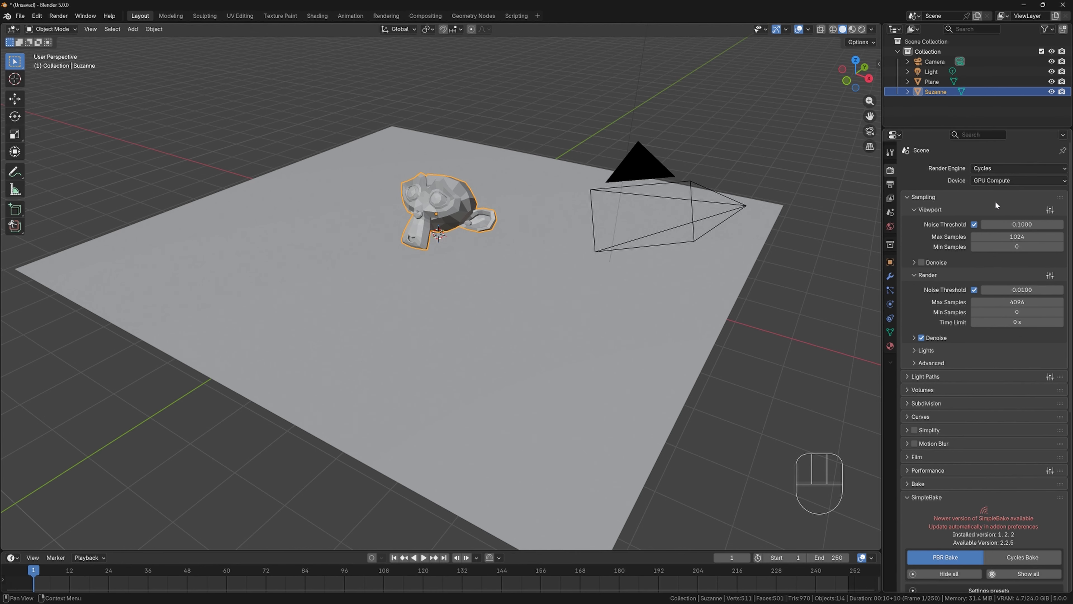
Step: Set the maximum samples to 22 for the render and 12 for the viewport
click(1004, 303)
text(22)
key(Return)
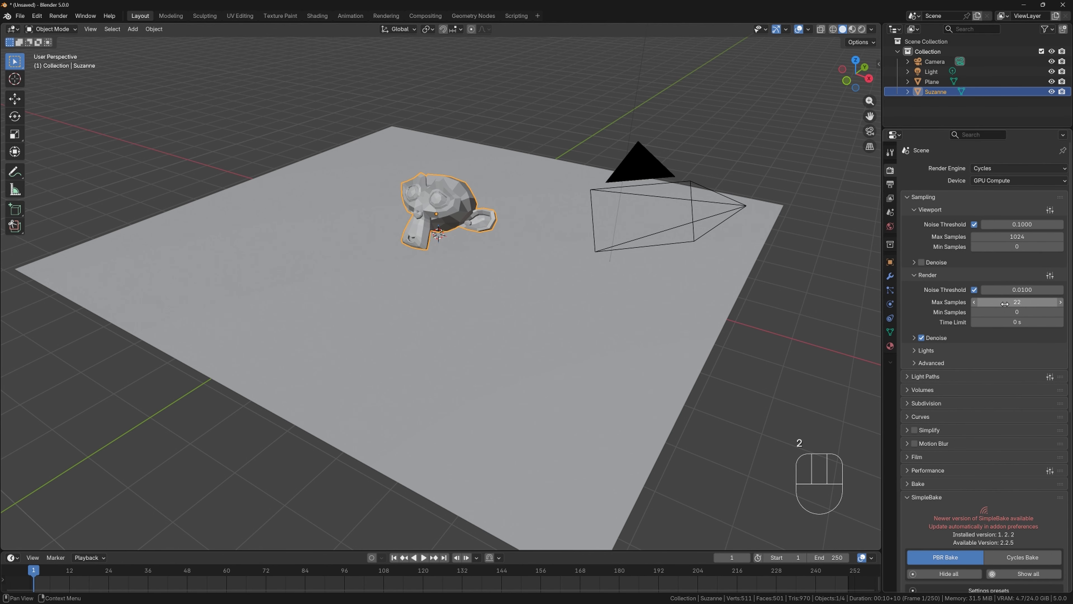
click(1017, 236)
text(12)
key(Return)
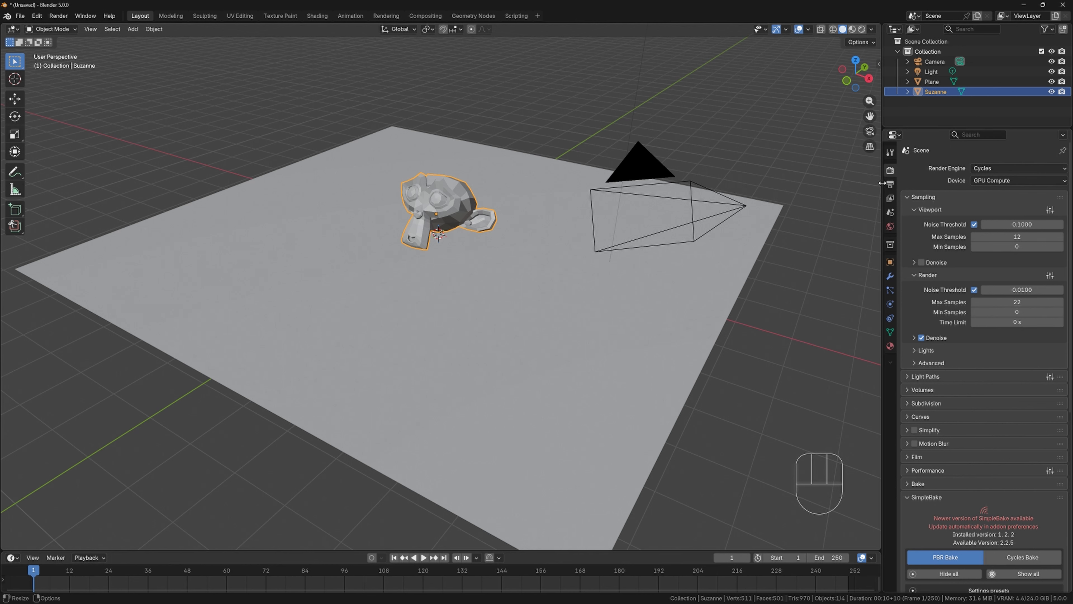
Step: Set the output resolution to 2048 px in both X and Y
click(891, 184)
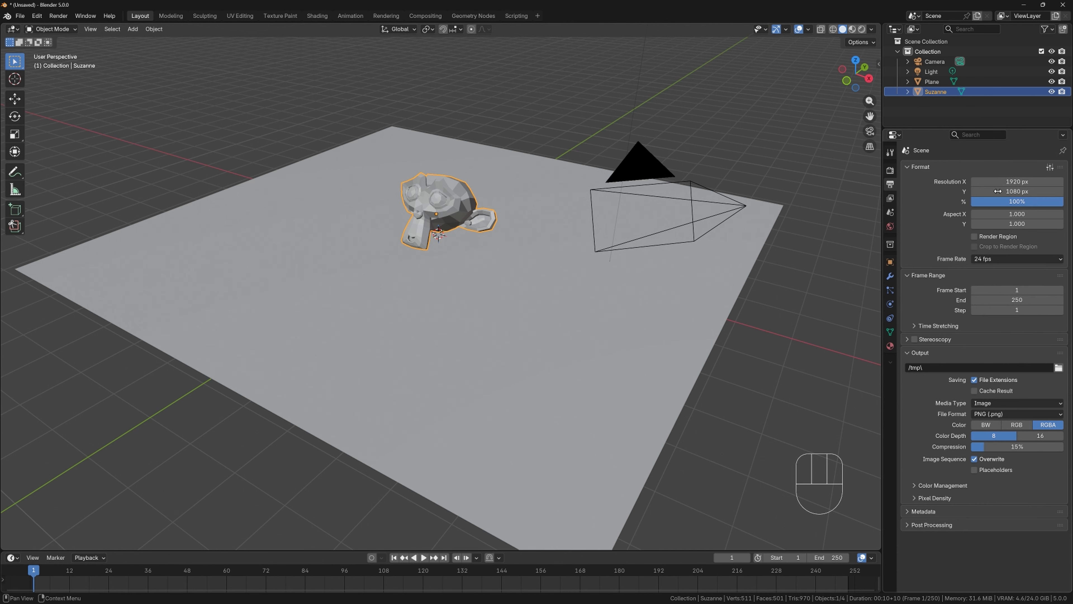
drag(1006, 182, 1006, 191)
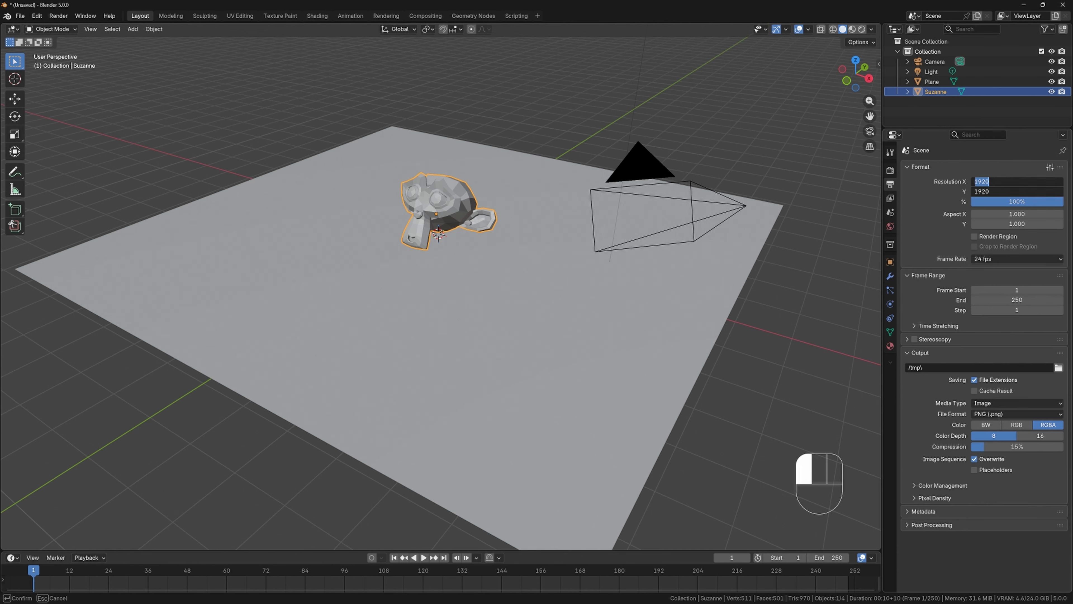
text(2048)
key(Return)
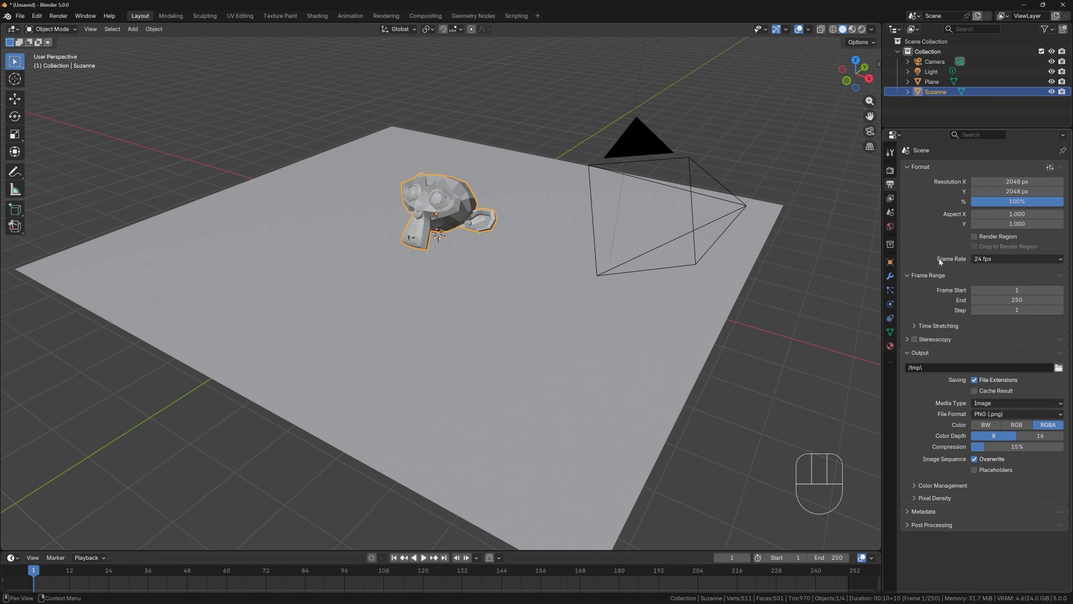
Step: Enable stereoscopy for the output, compare the Multi-View option, and keep the Stereo 3D mode
click(916, 340)
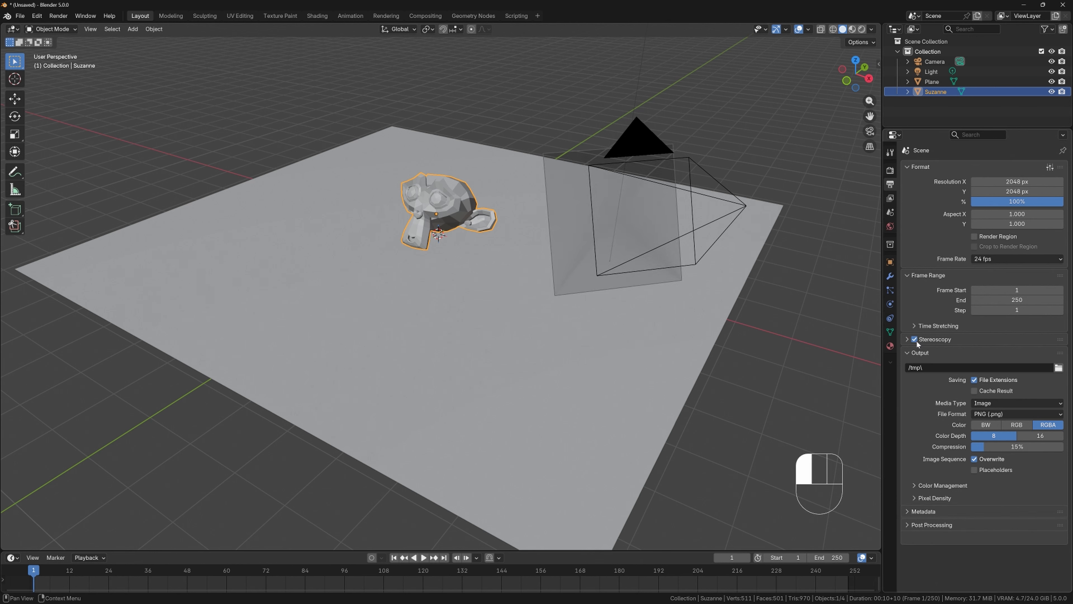
click(909, 340)
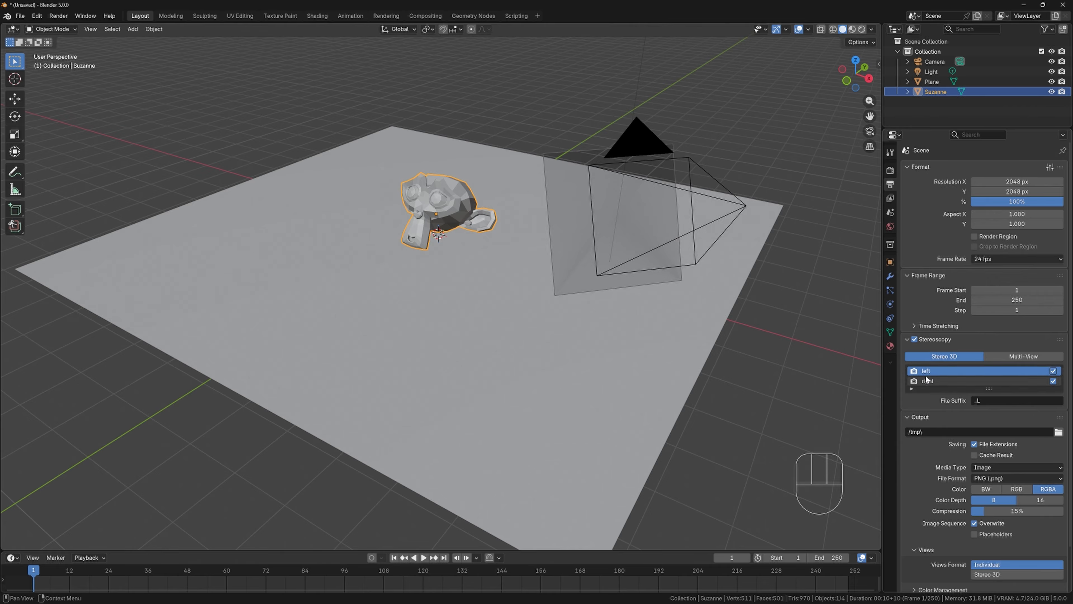
click(1014, 357)
click(965, 356)
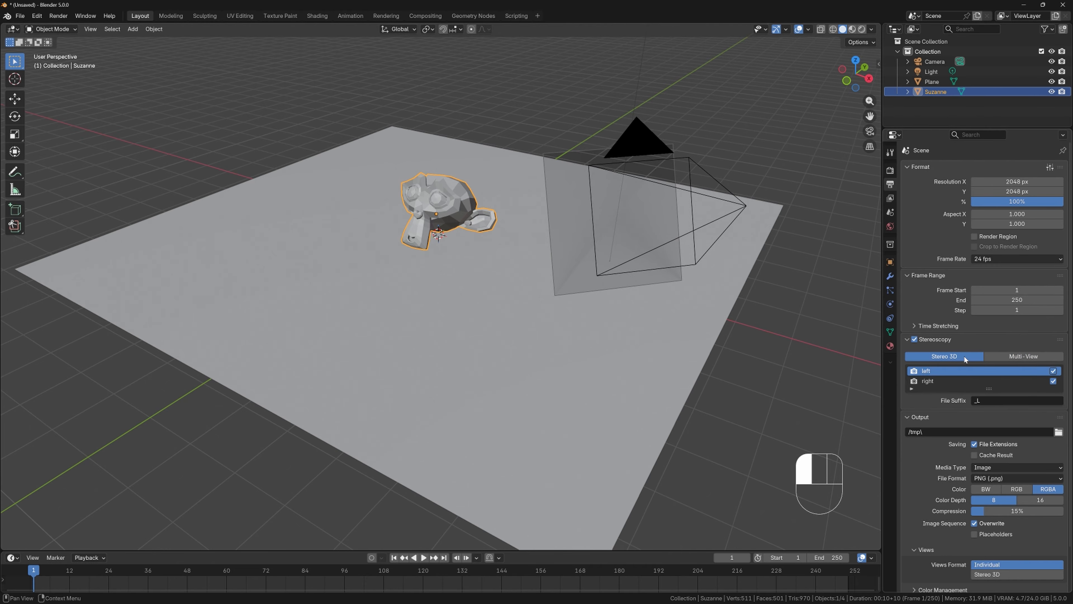
click(1011, 356)
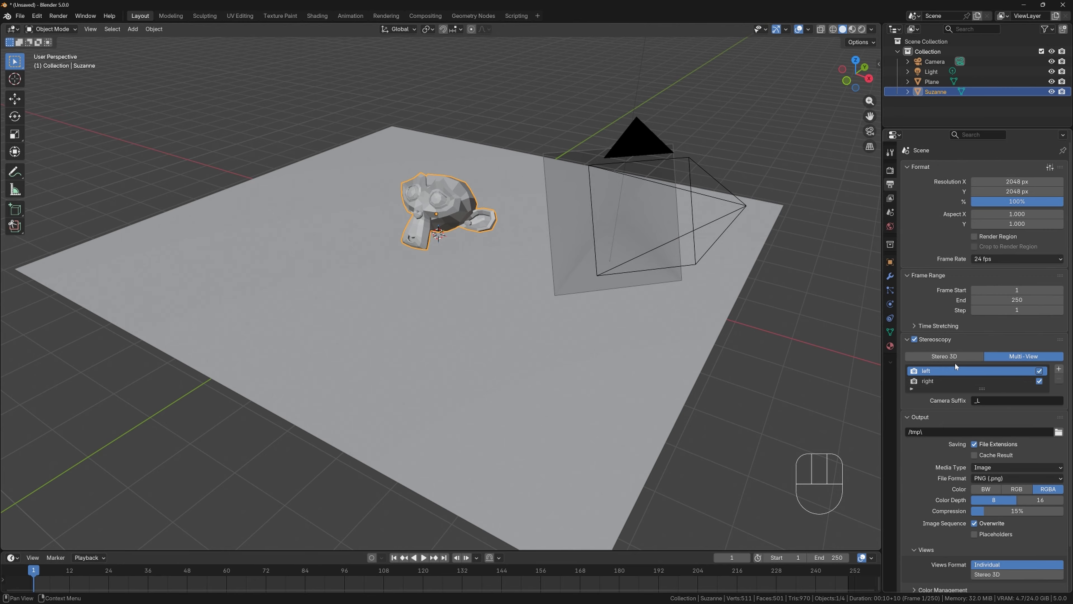
click(948, 357)
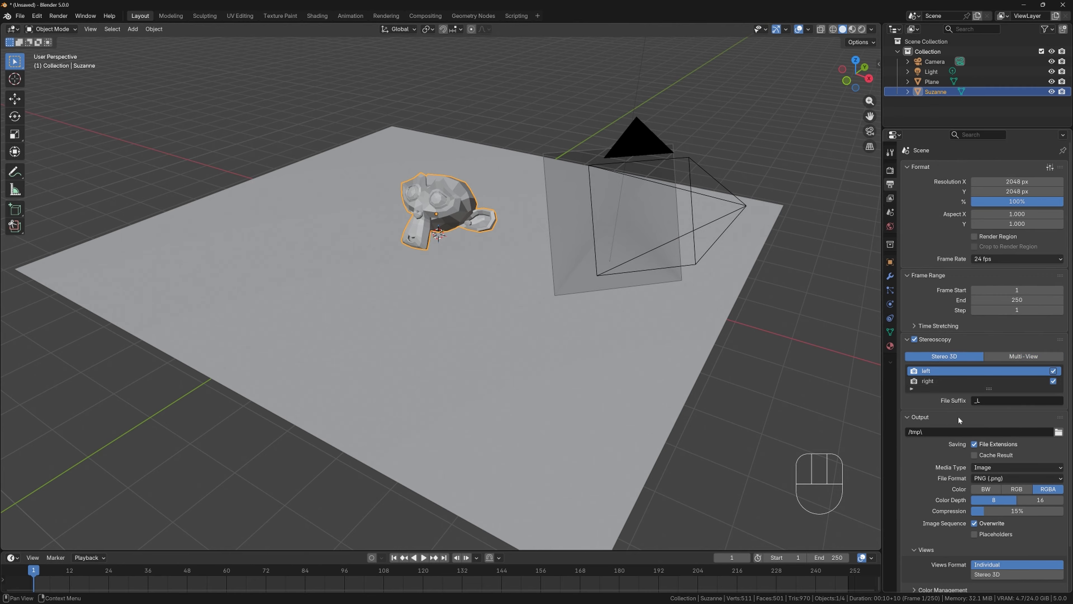
Step: Set the output color to RGB and the views format to Stereo 3D with the Side-by-Side stereo mode
scroll(964, 413, down, 2)
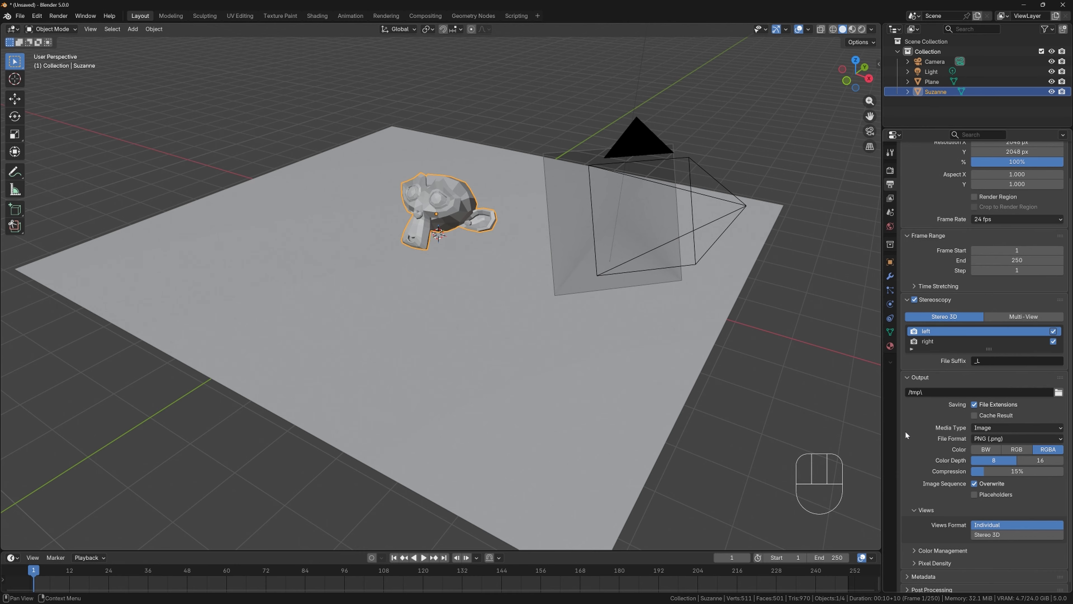
scroll(935, 412, down, 1)
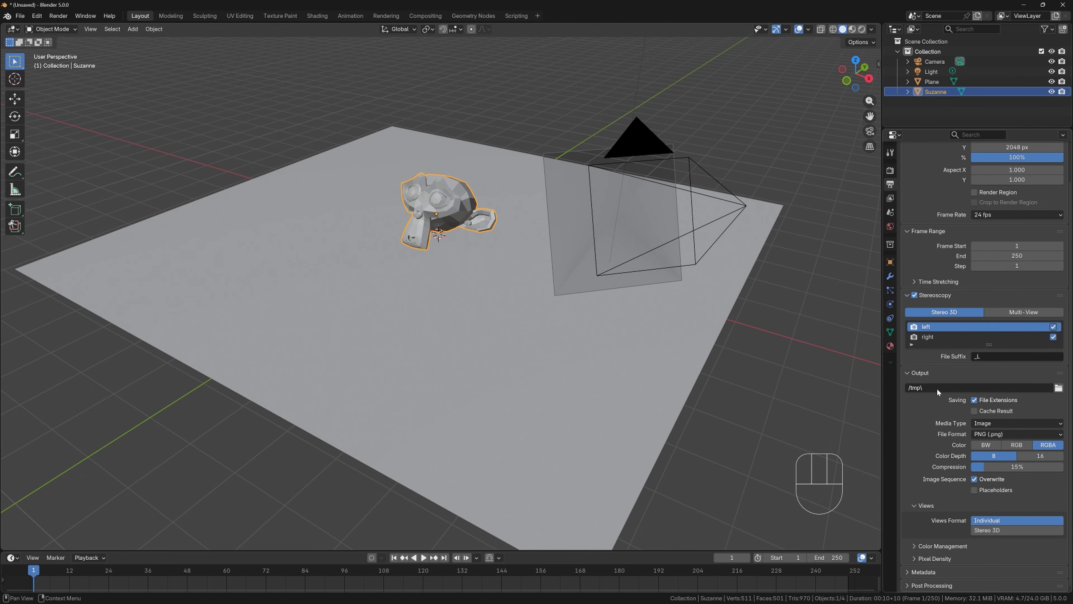
click(1017, 445)
click(987, 531)
scroll(986, 526, down, 1)
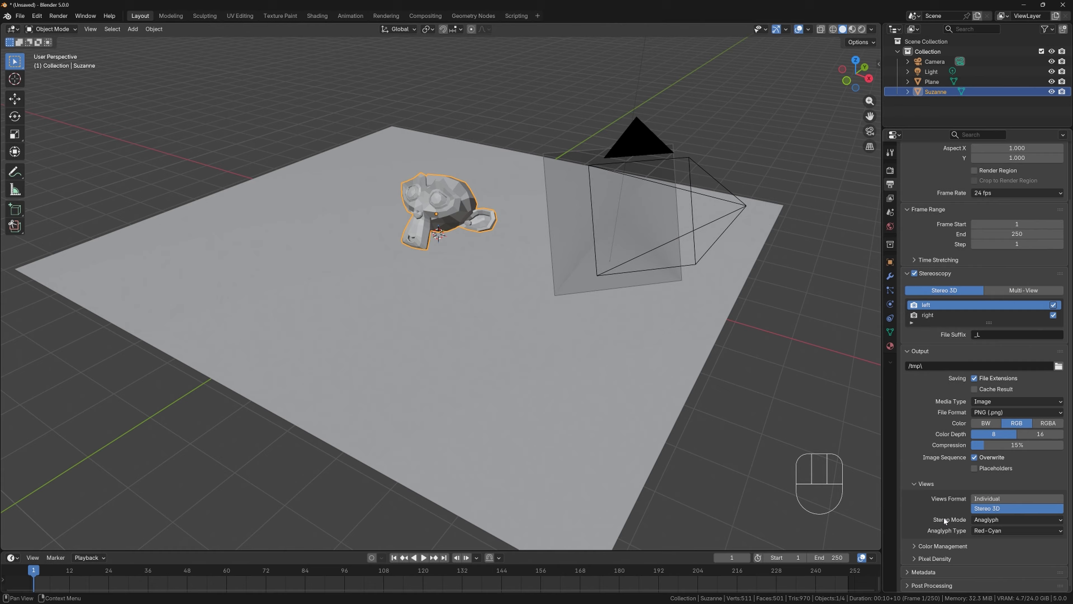
click(988, 519)
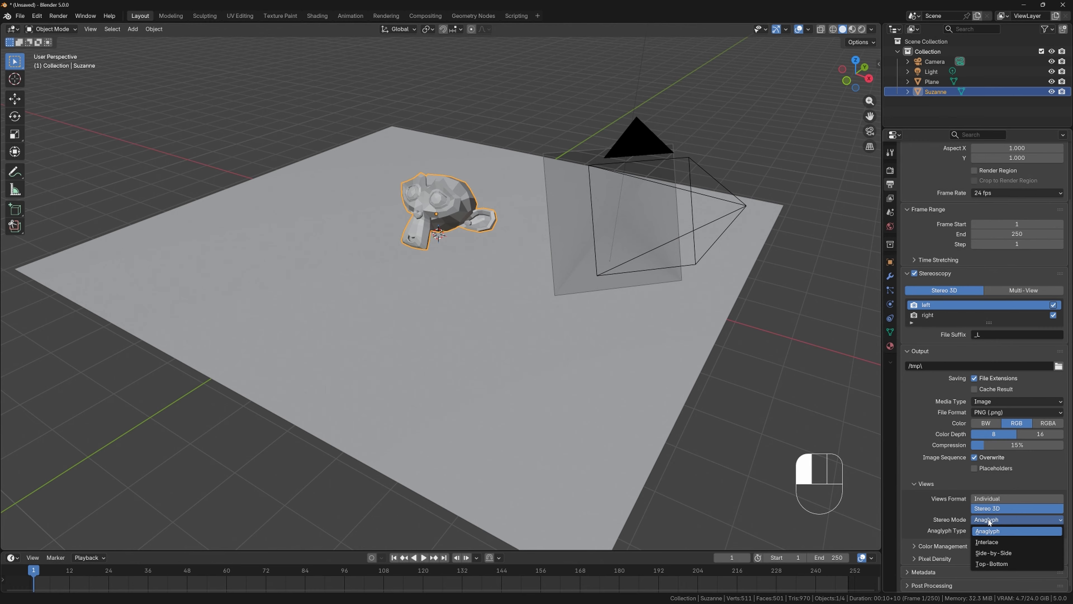
click(993, 552)
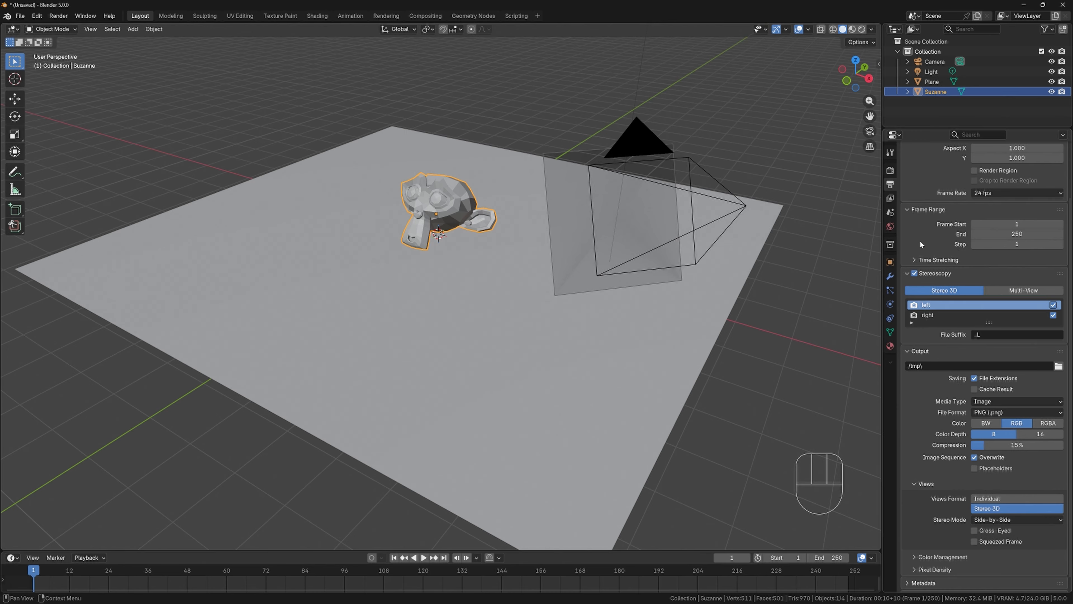
Step: From the top view, move the camera about 3.9 m closer to the monkey and rotate it slightly clockwise
click(608, 272)
key(KP_7)
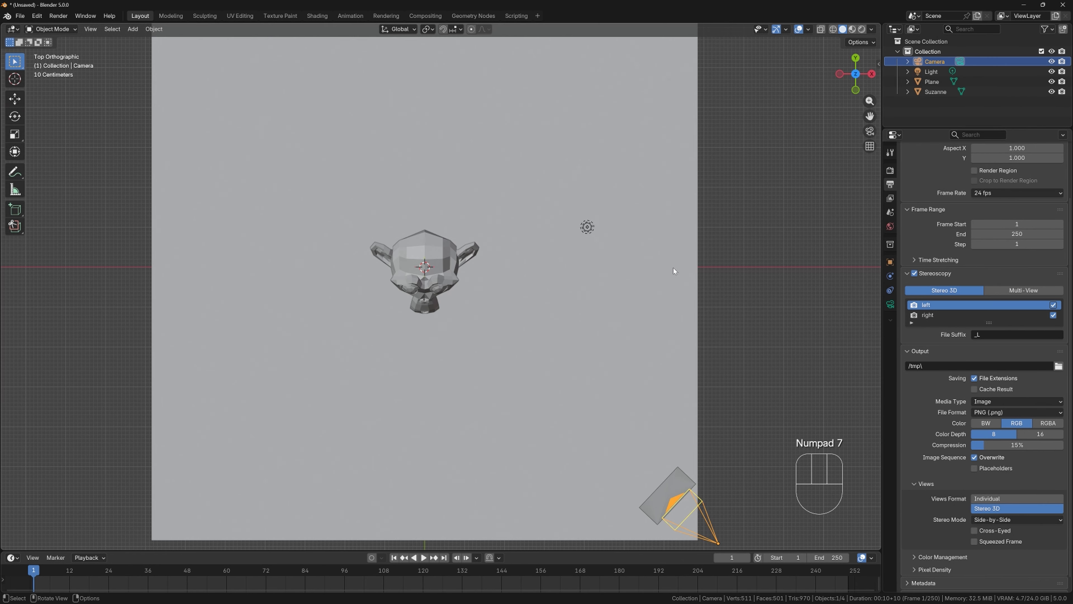
scroll(673, 273, down, 3)
key(g)
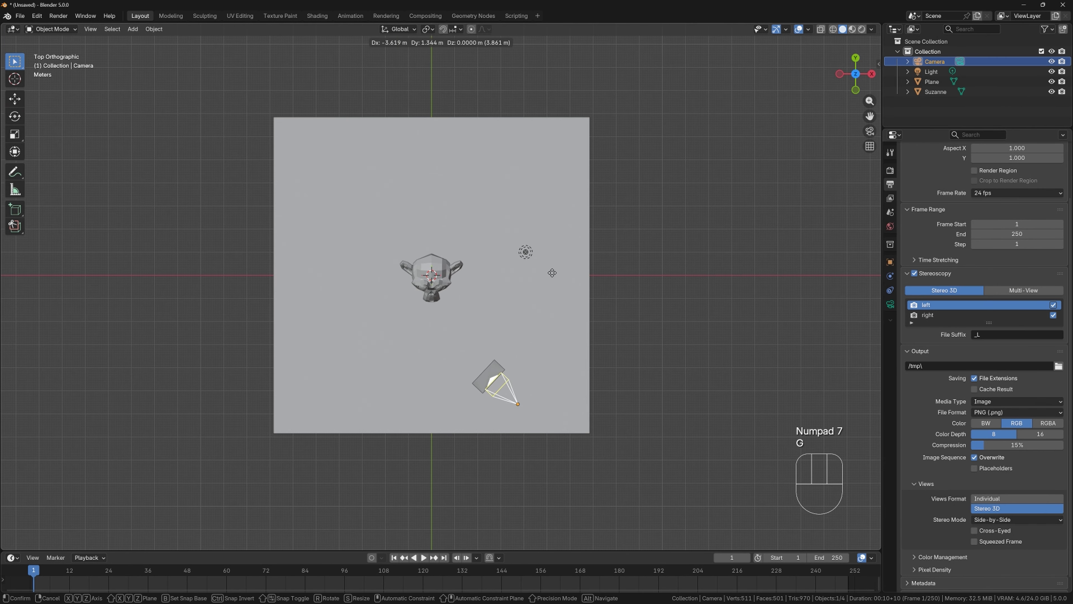
click(552, 271)
key(r)
click(621, 303)
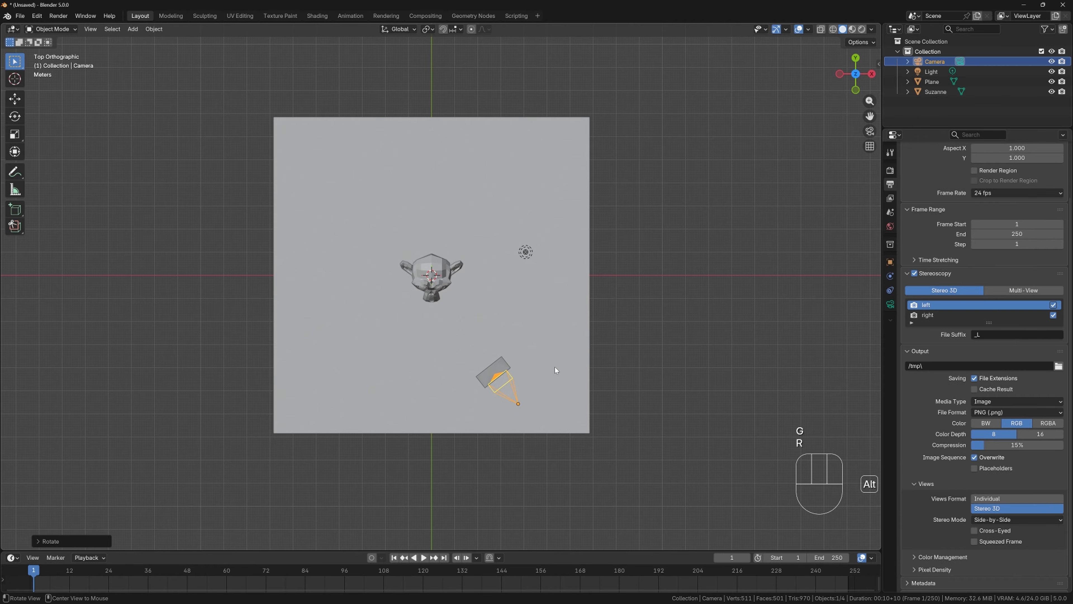
middle_drag(556, 366, 607, 275)
Step: Look through the camera, adjust its framing so the monkey sits near the center, and keyframe the camera at frame 1
key(KP_0)
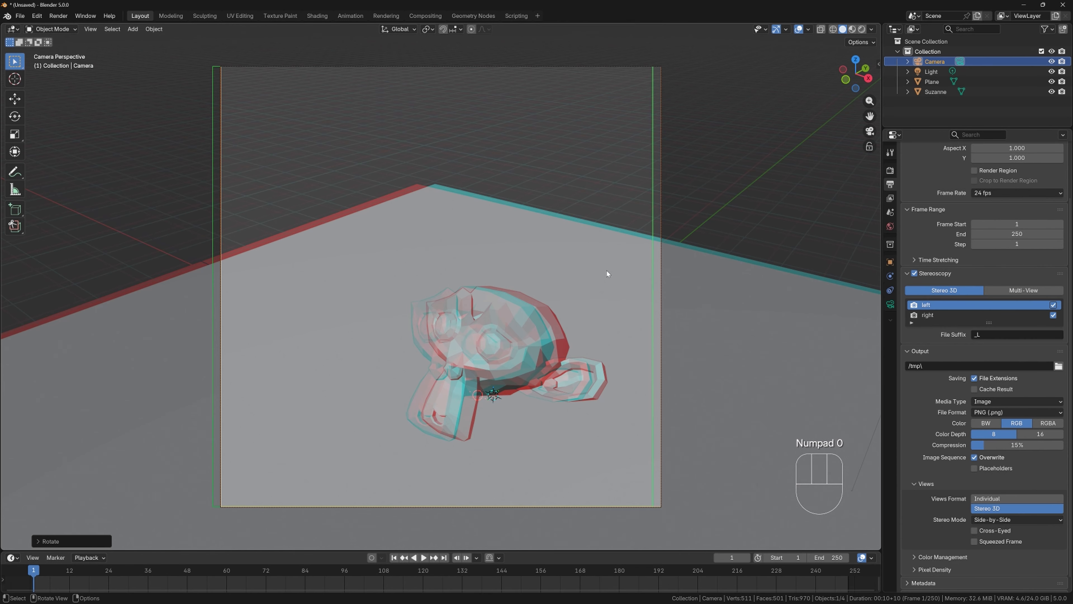
key(q)
click(563, 295)
middle_drag(562, 297, 512, 257)
key(i)
key(q)
click(538, 336)
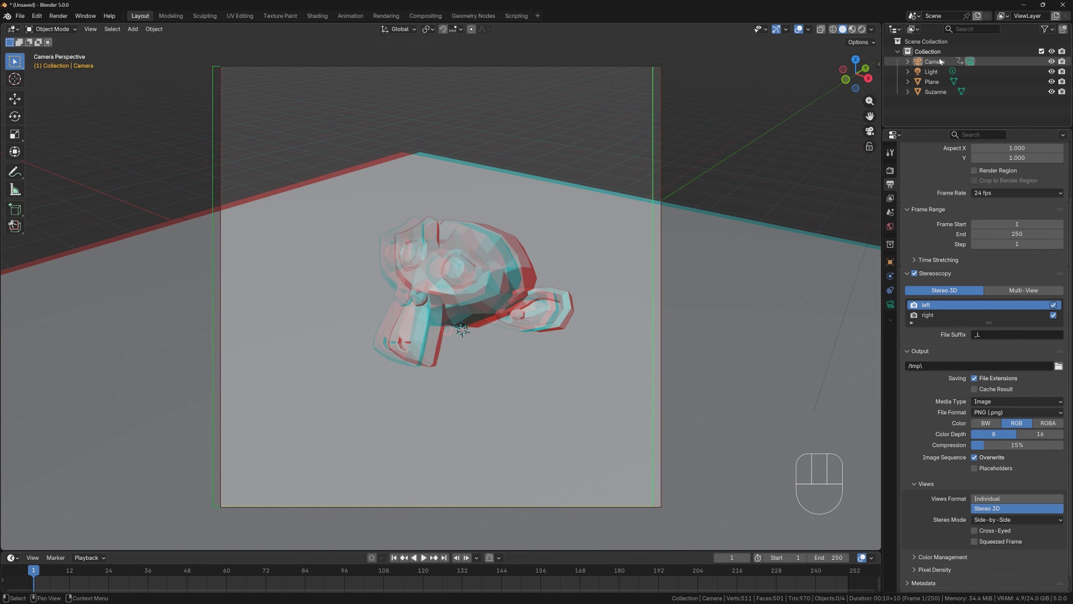
Step: Set the camera's lens type to Panoramic
click(890, 307)
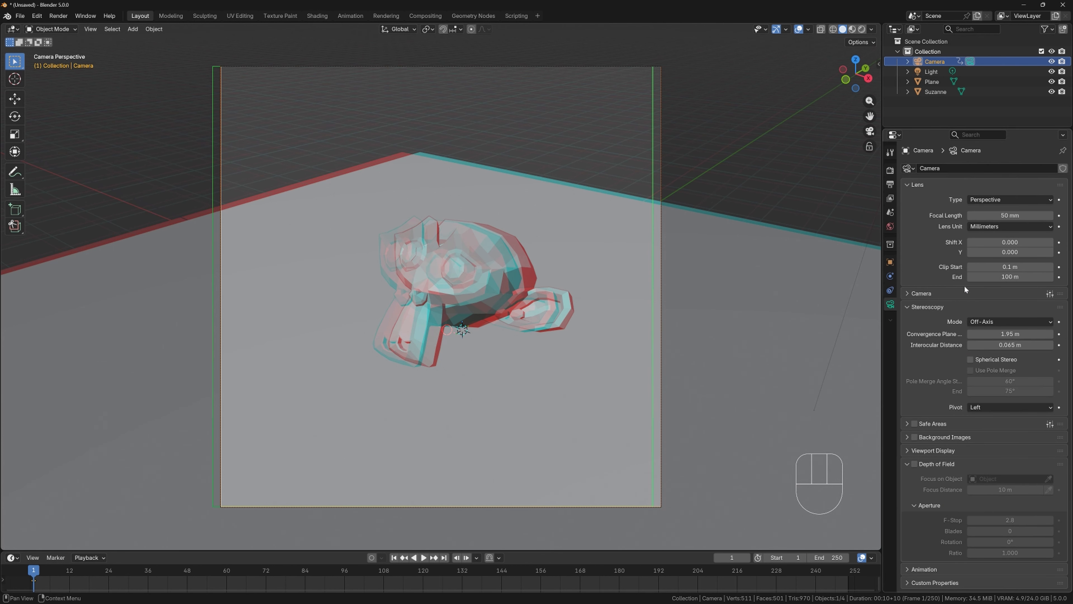
click(989, 199)
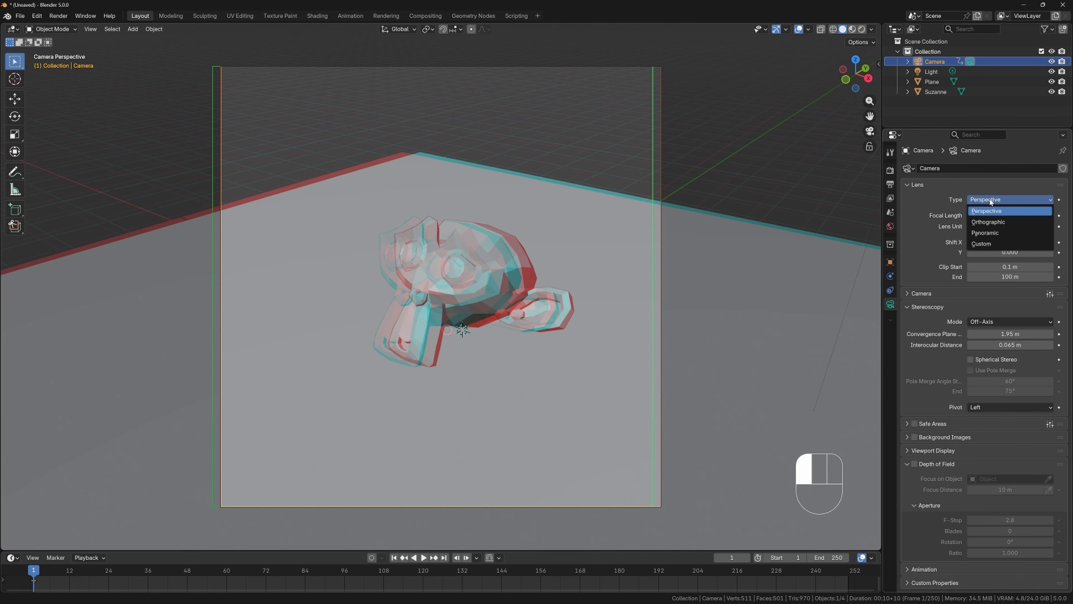
click(989, 232)
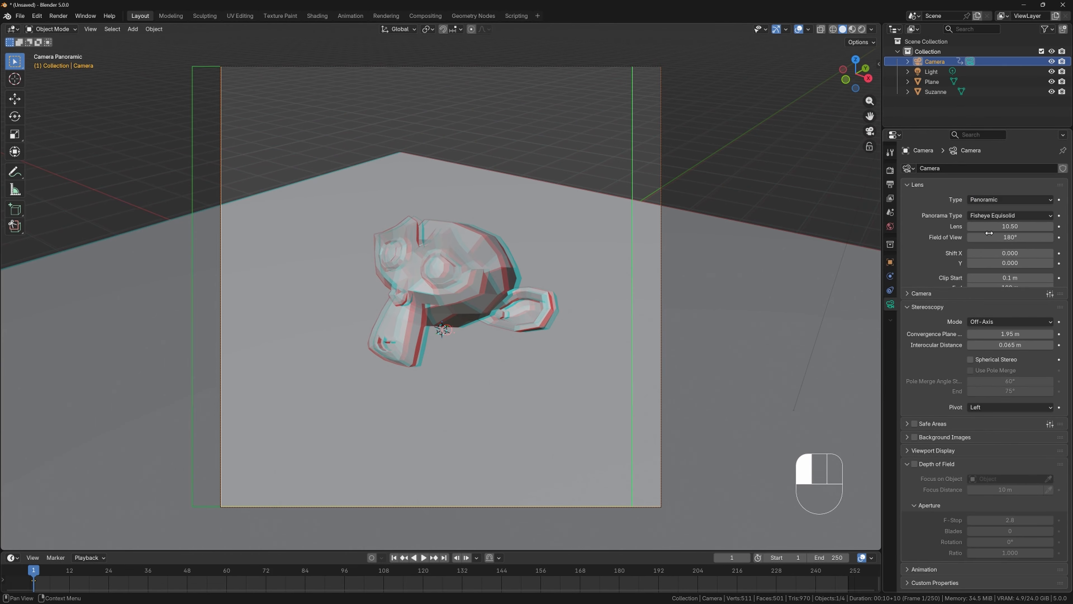
Step: Set the camera's panorama type to Equirectangular with a longitude range from -90° to 90°
click(980, 214)
click(976, 228)
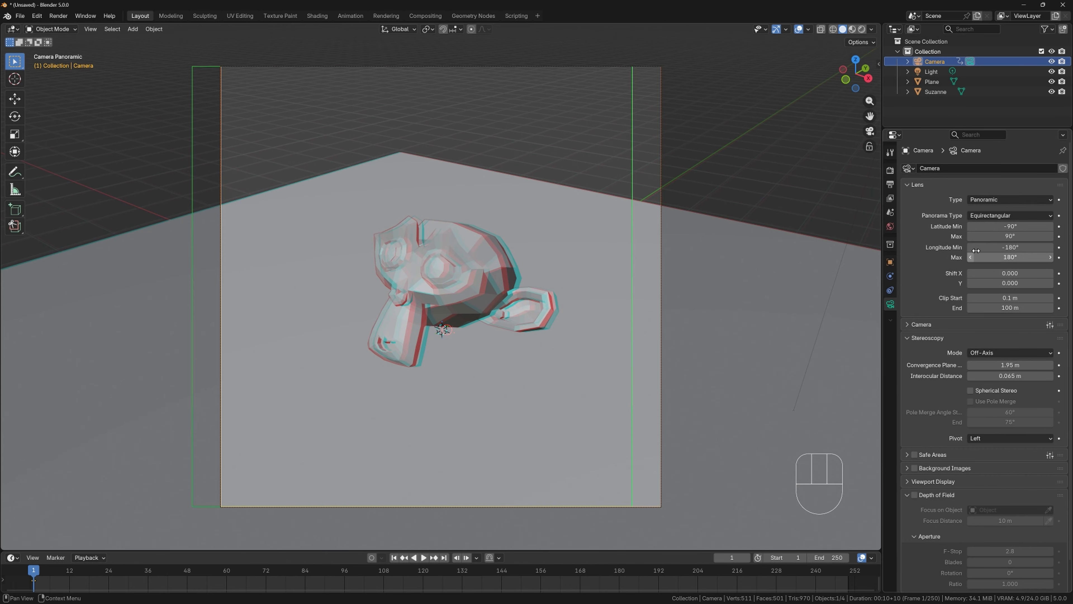
click(1010, 247)
text(-90)
key(Return)
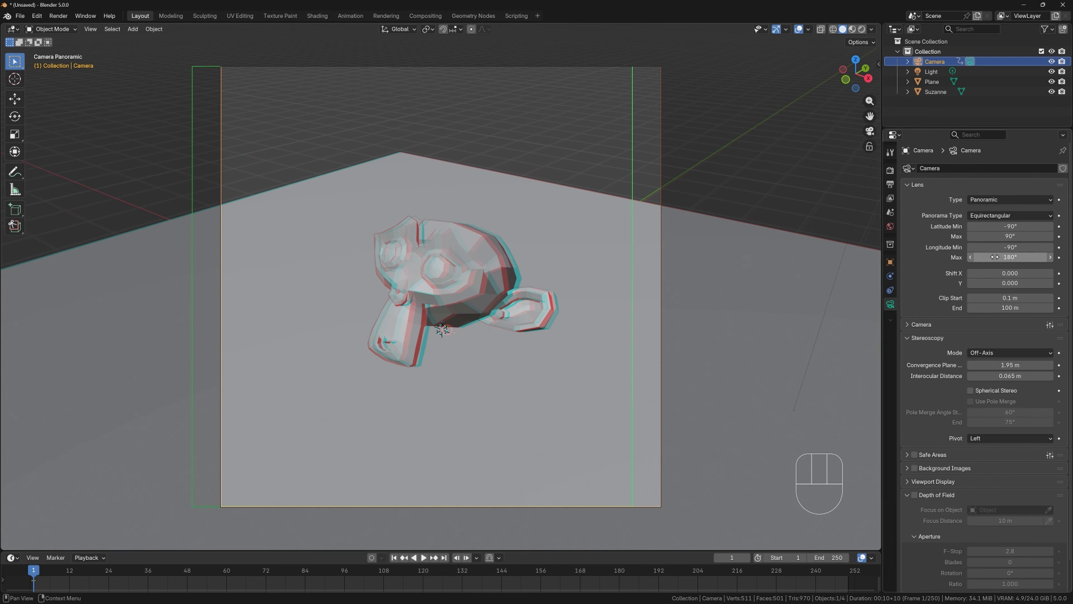
click(1009, 257)
text(90)
key(Return)
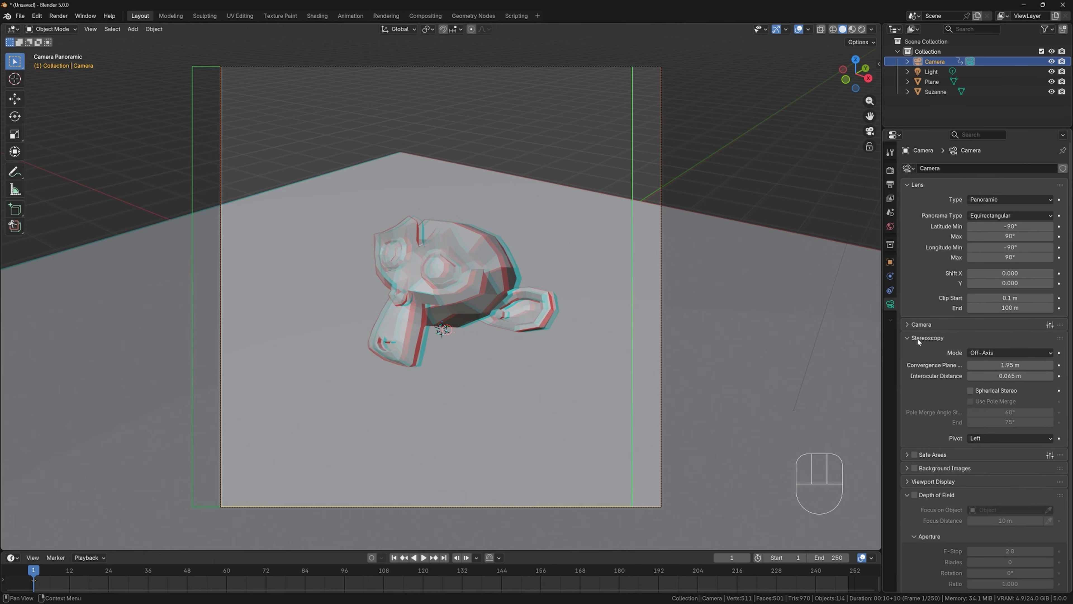
Step: Set the camera's stereoscopy mode to Parallel
click(986, 353)
click(984, 375)
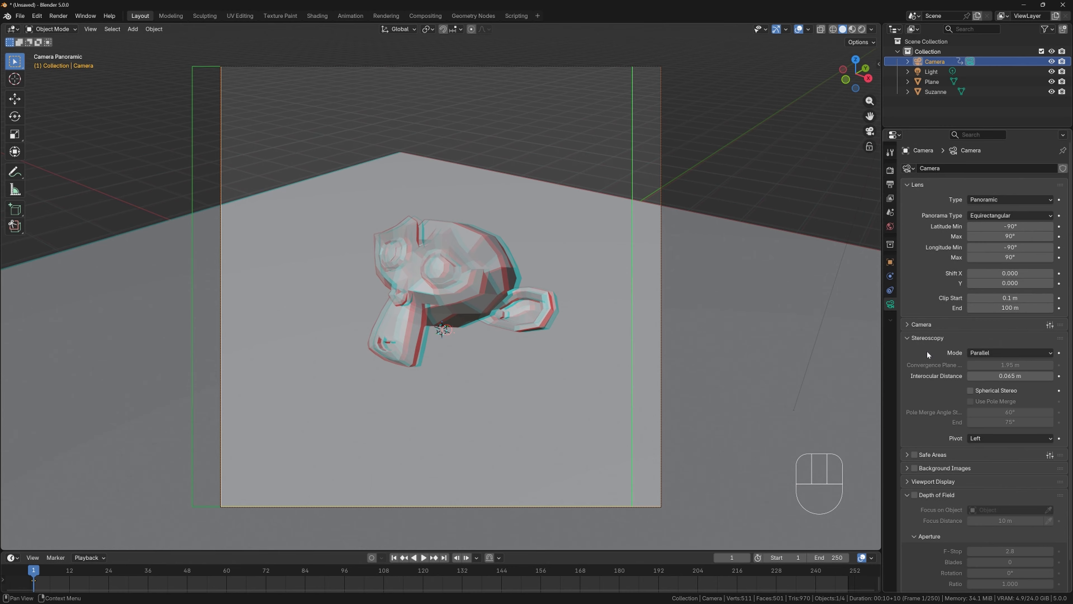
click(991, 352)
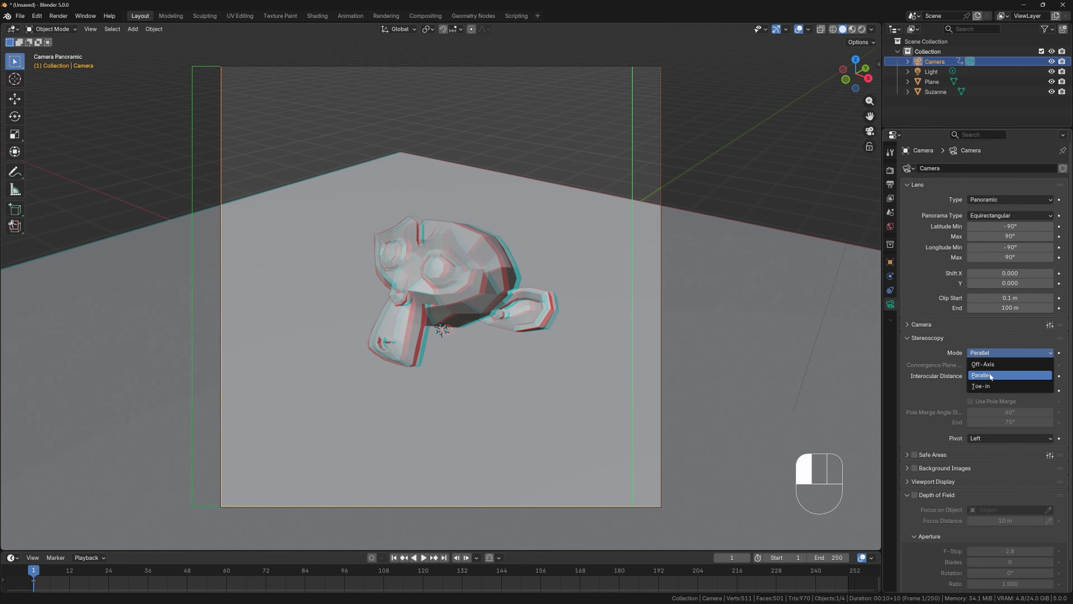
click(935, 366)
click(922, 348)
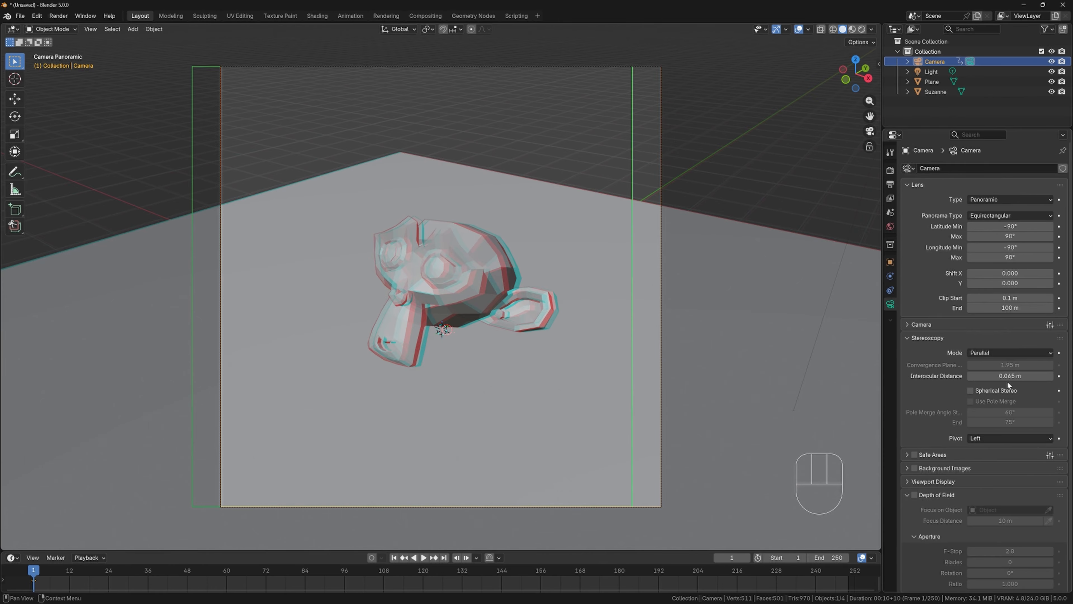
Step: Set the stereoscopy pivot to Center, trying an interocular distance of 0.275 m before restoring it to 0.065 m
mouse_move(1008, 376)
mouse_down()
mouse_move(1065, 376)
mouse_move(999, 377)
mouse_move(1011, 376)
mouse_up()
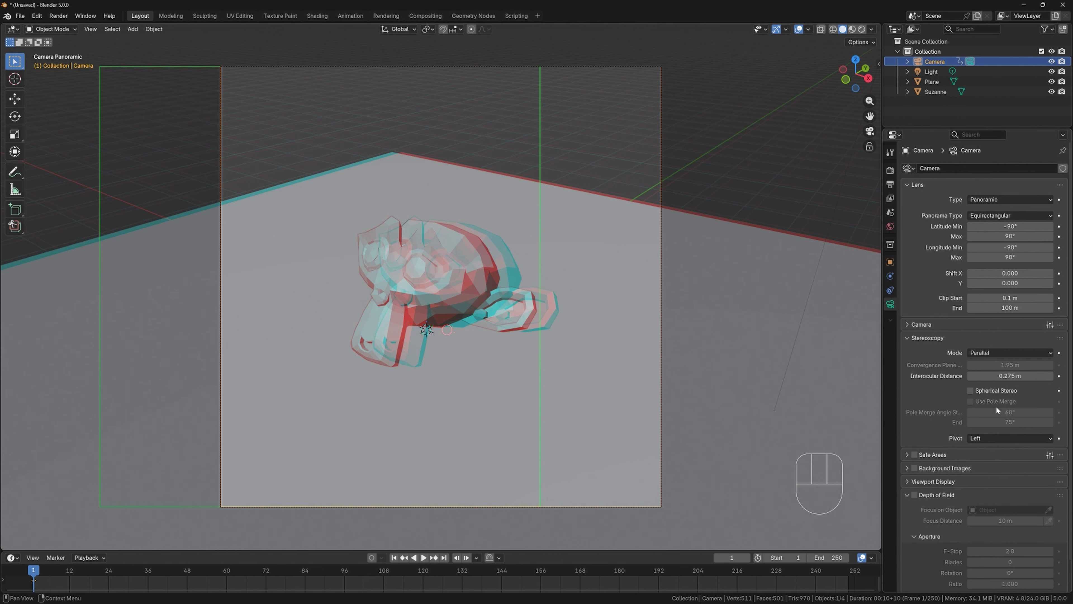
click(982, 438)
click(980, 471)
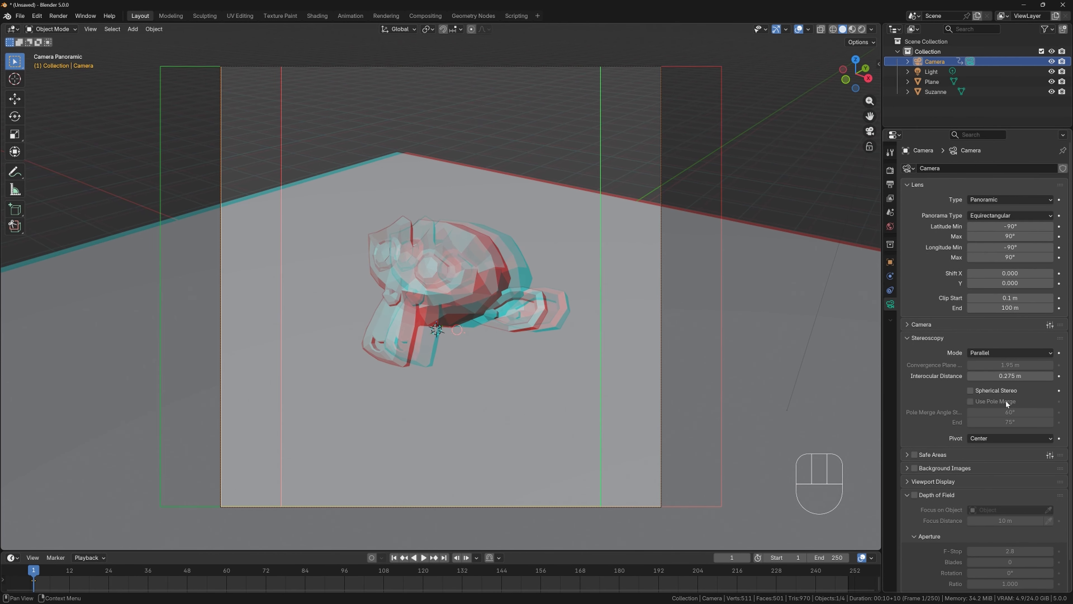
mouse_move(1010, 376)
mouse_down()
mouse_move(1036, 376)
mouse_move(1010, 376)
mouse_up()
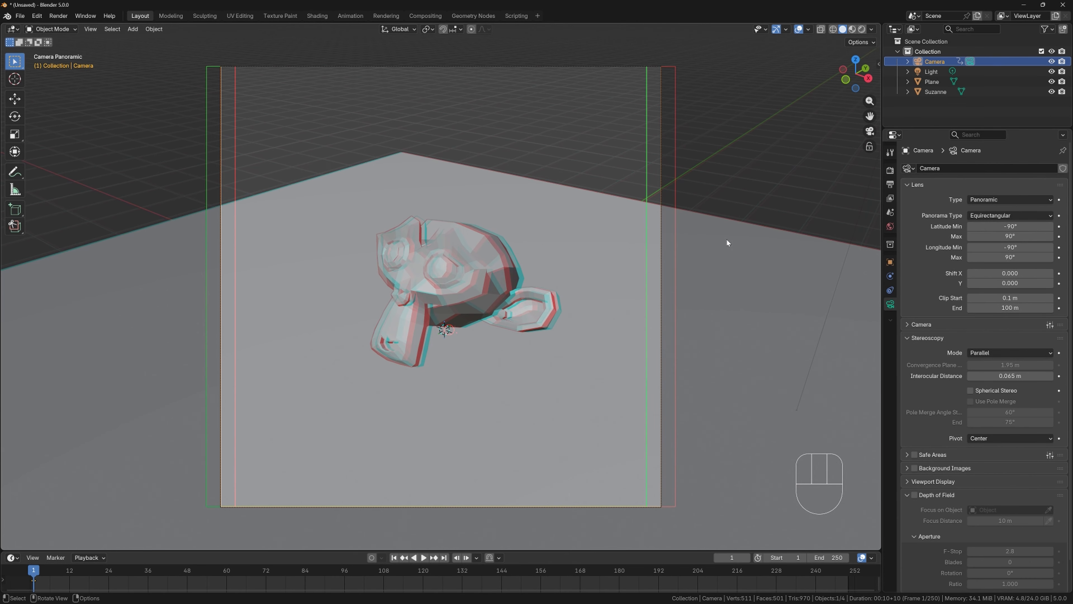
Step: From the top view, place the 3D cursor in front of the monkey's face and add a UV sphere there
key(KP_7)
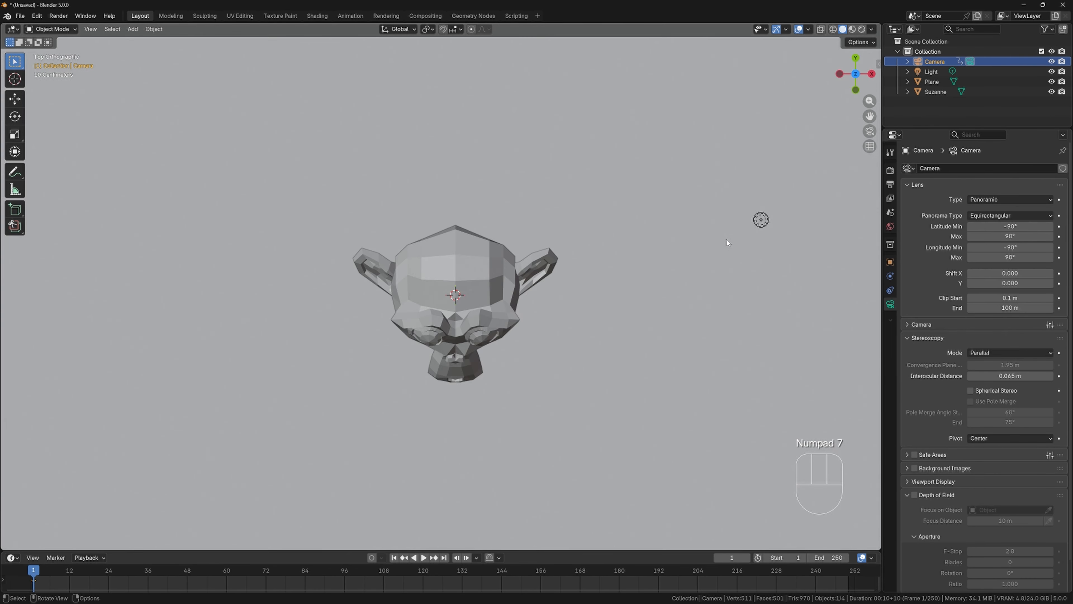
shift+middle_drag(538, 340, 428, 330)
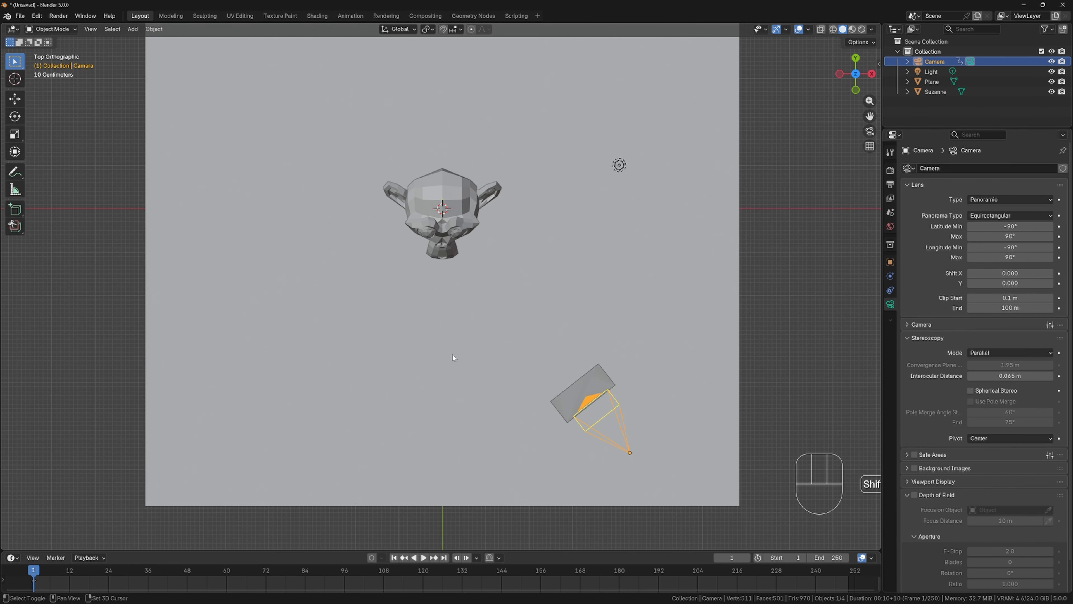
shift+right_click(448, 381)
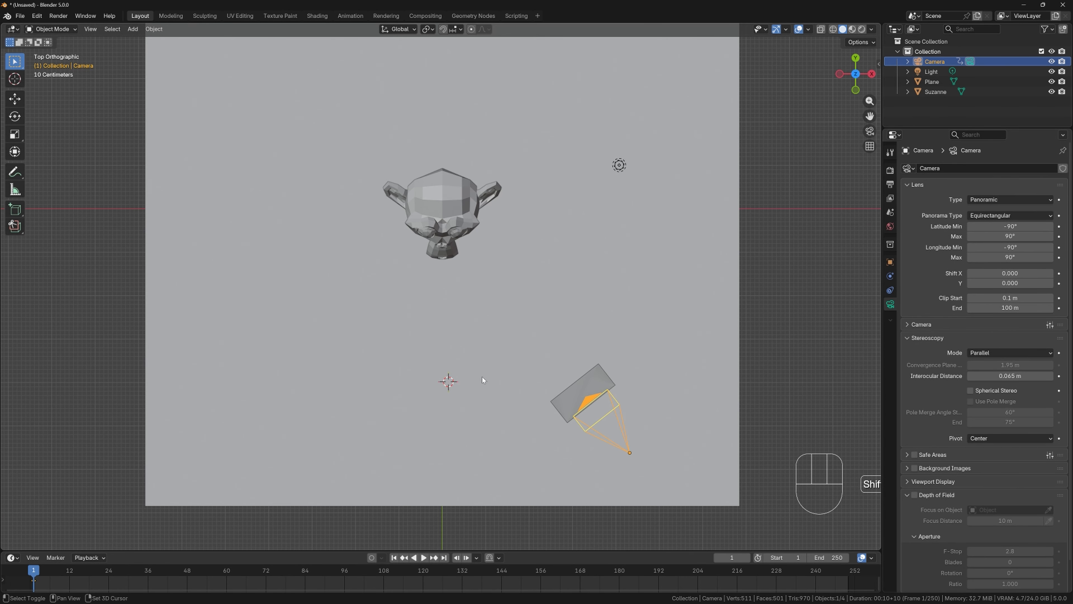
shift+right_click(449, 377)
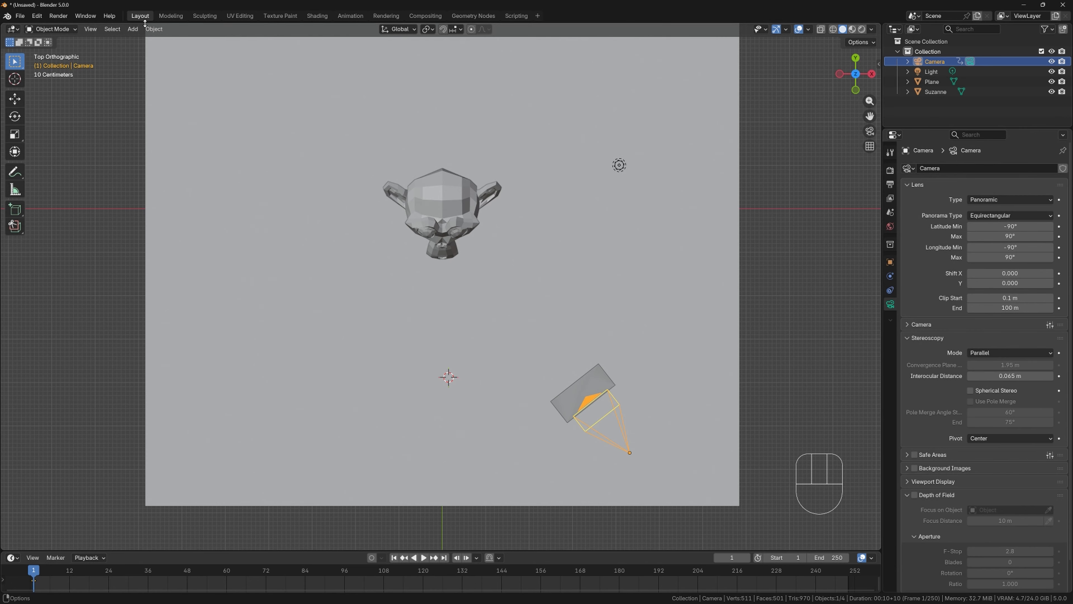
click(133, 29)
click(148, 40)
click(232, 70)
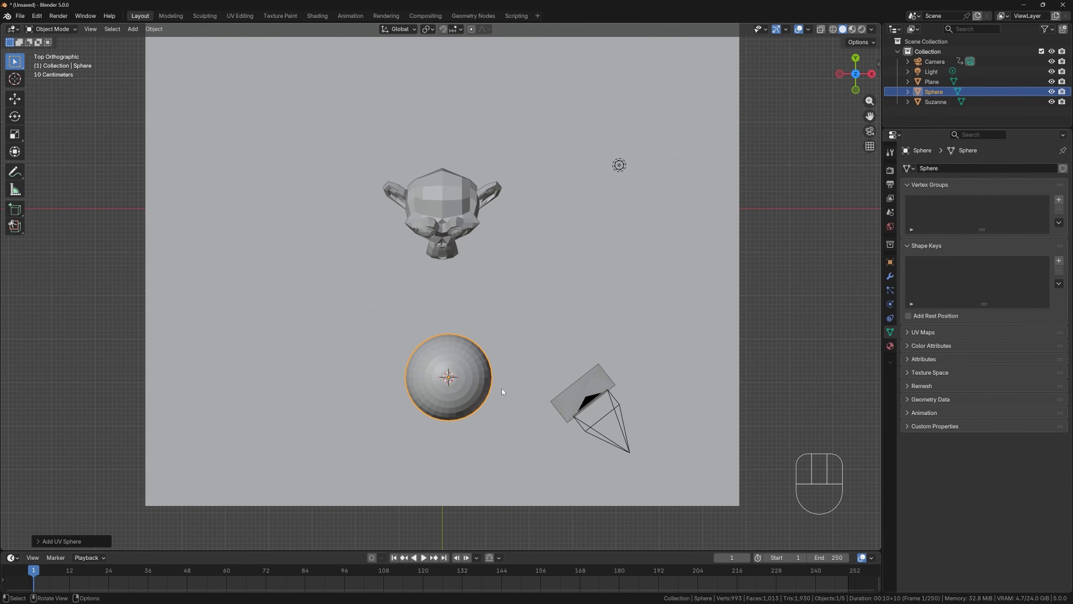
Step: Place a horizontal ruler about 0.6 m long across the sphere, near its edge facing the monkey, to gauge an eye spacing
scroll(502, 391, up, 1)
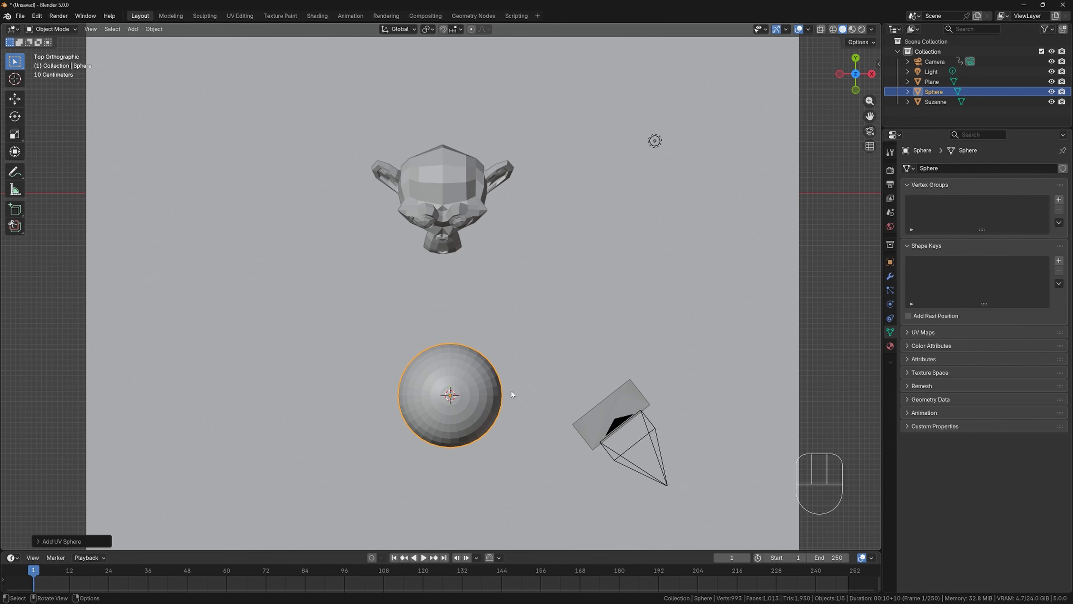
scroll(509, 393, up, 2)
shift+middle_drag(510, 392, 459, 263)
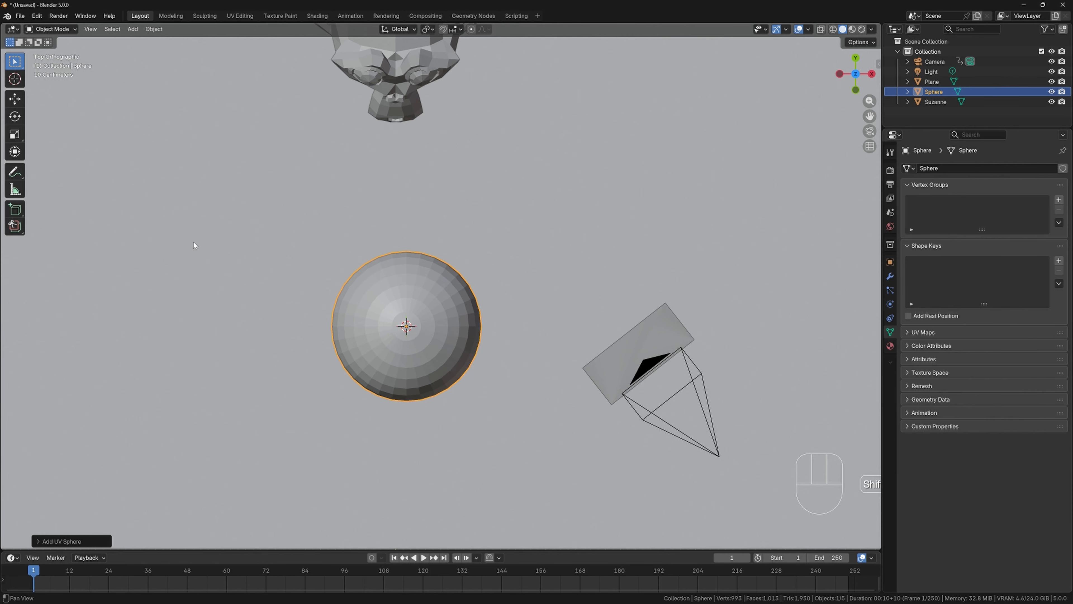
click(15, 191)
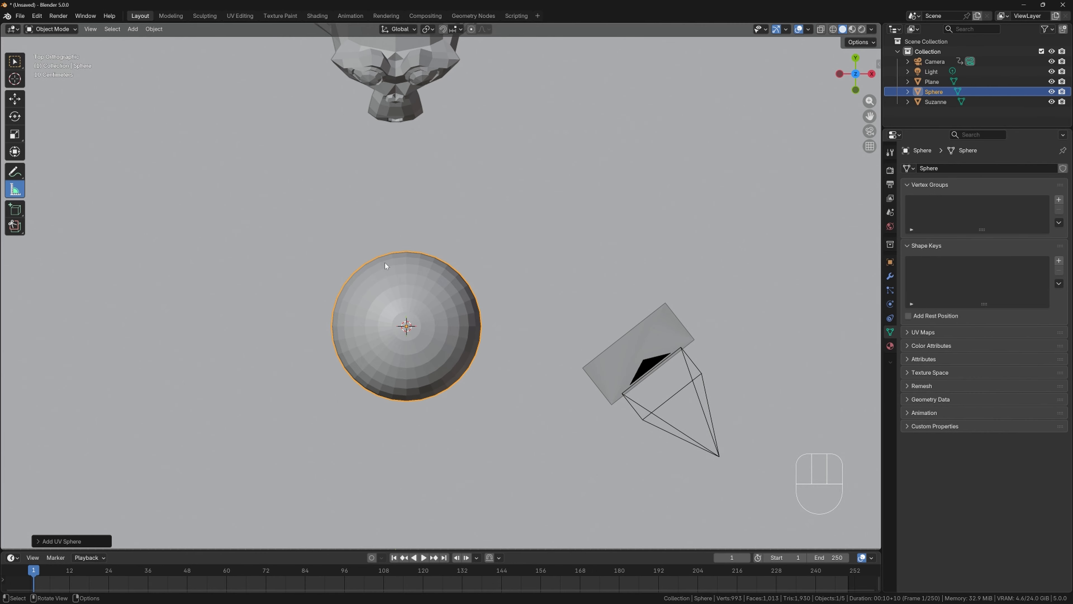
drag(385, 263, 431, 265)
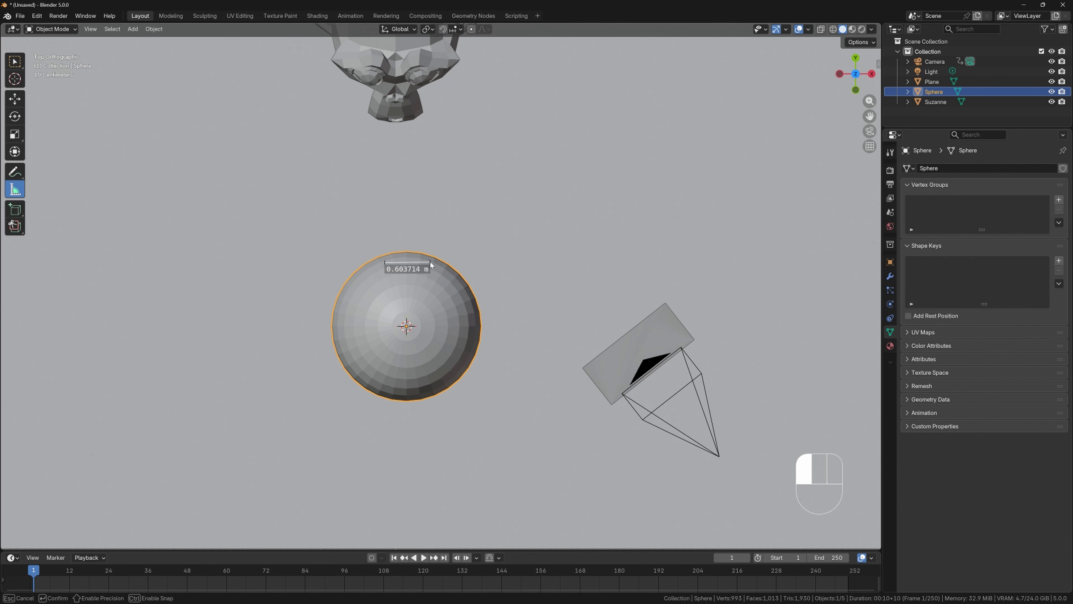
drag(431, 262, 431, 262)
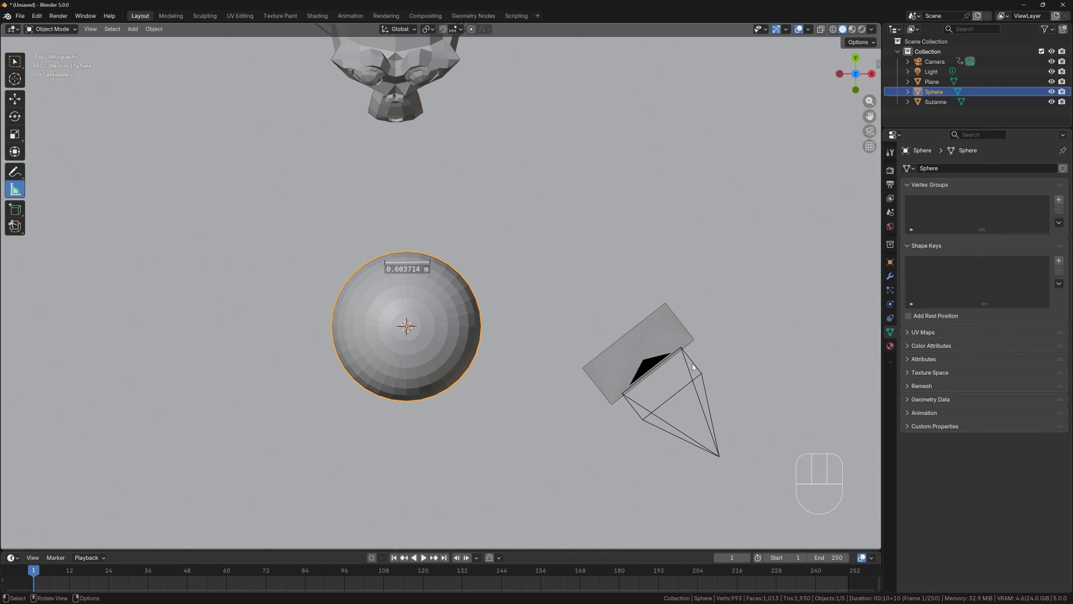
Step: Set the camera's interocular distance to 0.6 m and check the stereo separation through the camera
click(701, 373)
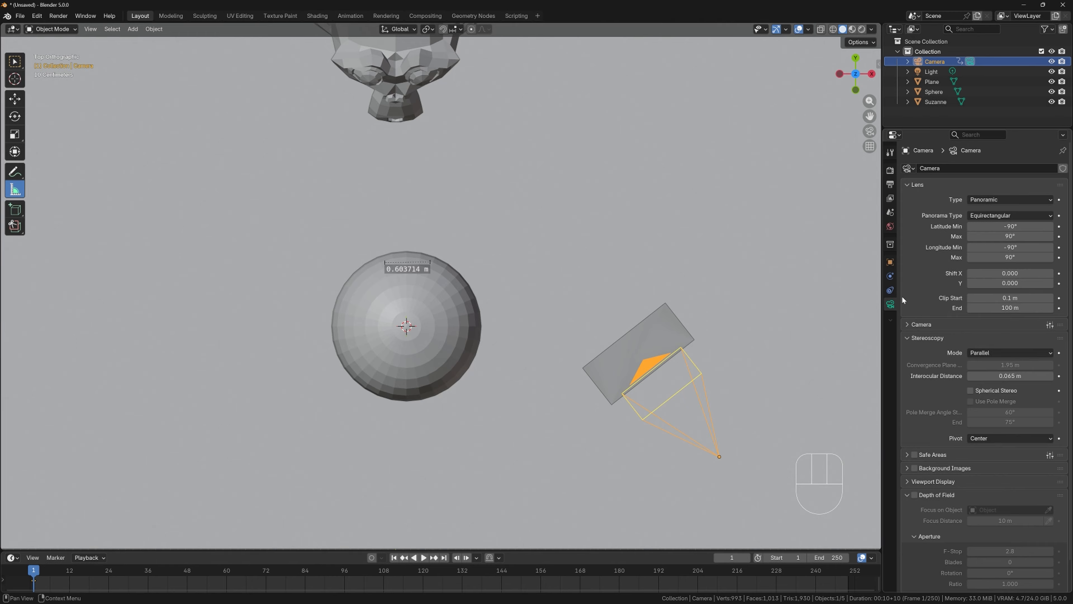
click(891, 305)
click(891, 305)
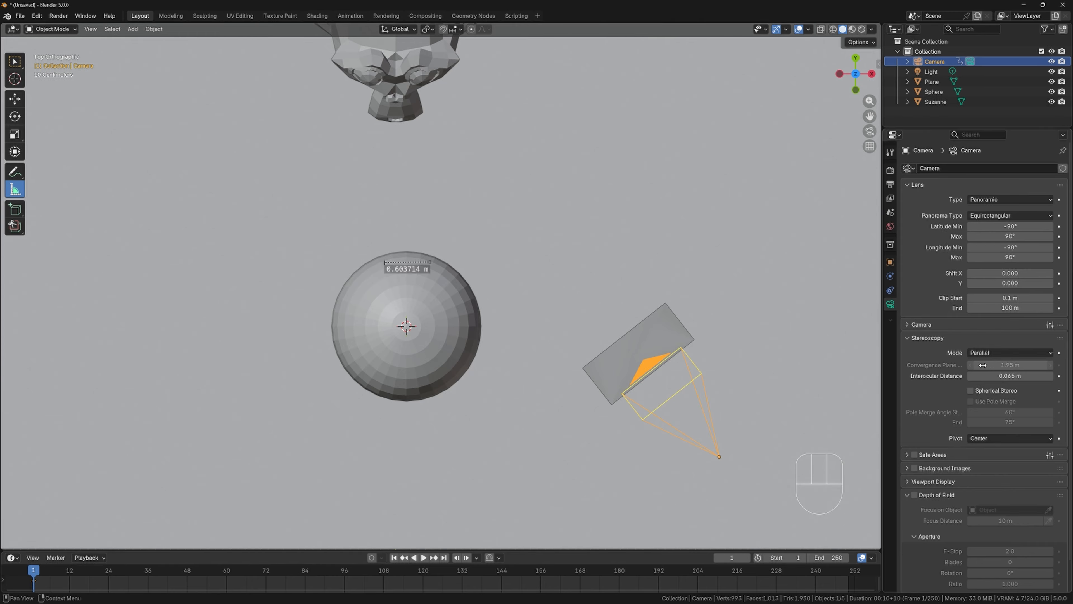
click(1010, 375)
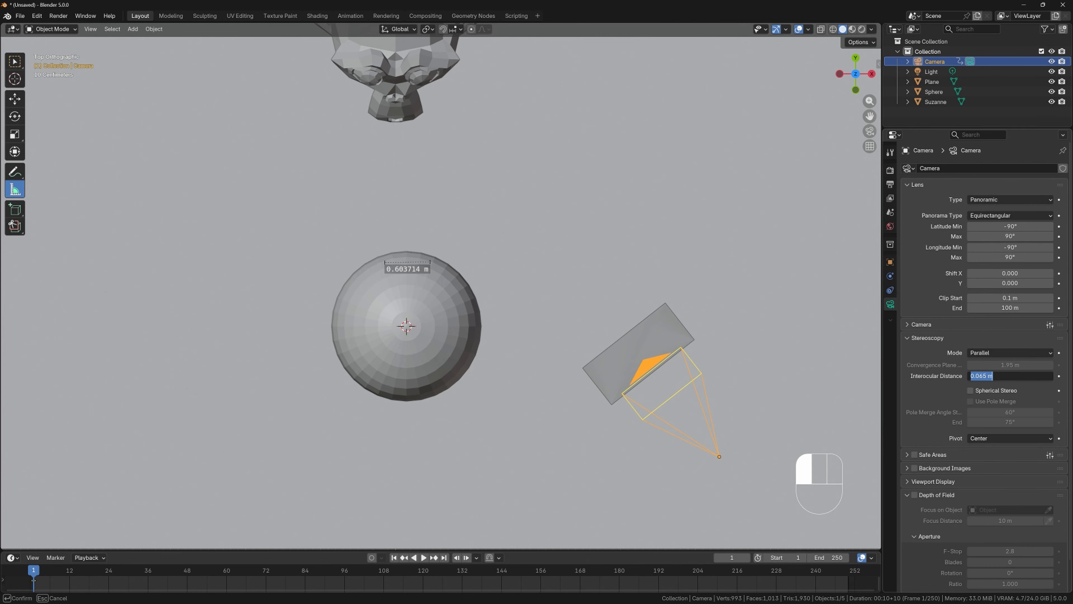
text(0.6)
key(Return)
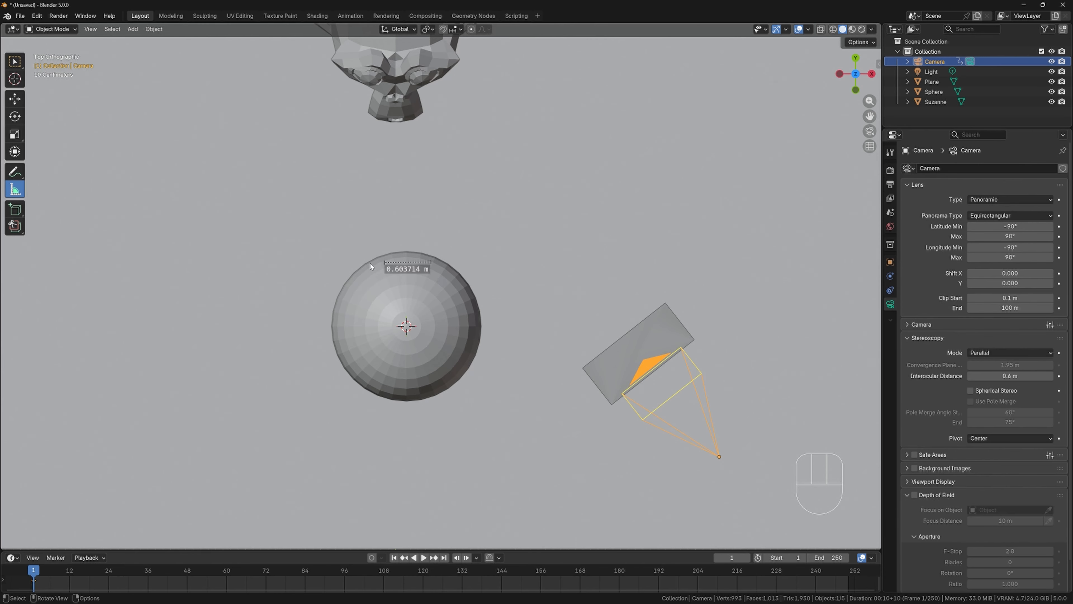
key(KP_0)
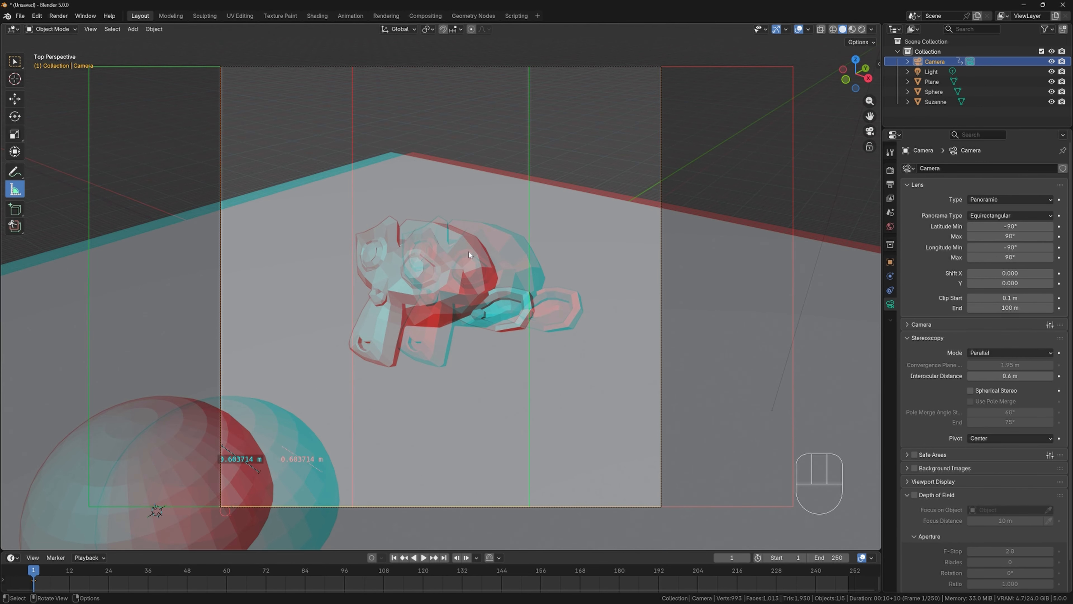
Step: From the top view, scale the sphere down to about a third of its size
key(KP_7)
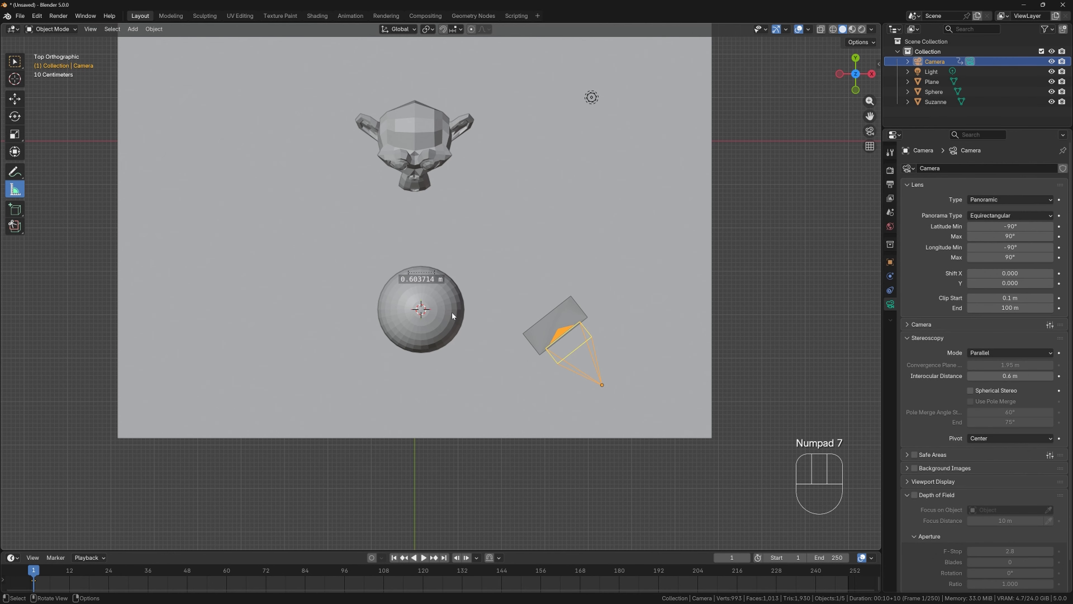
click(451, 311)
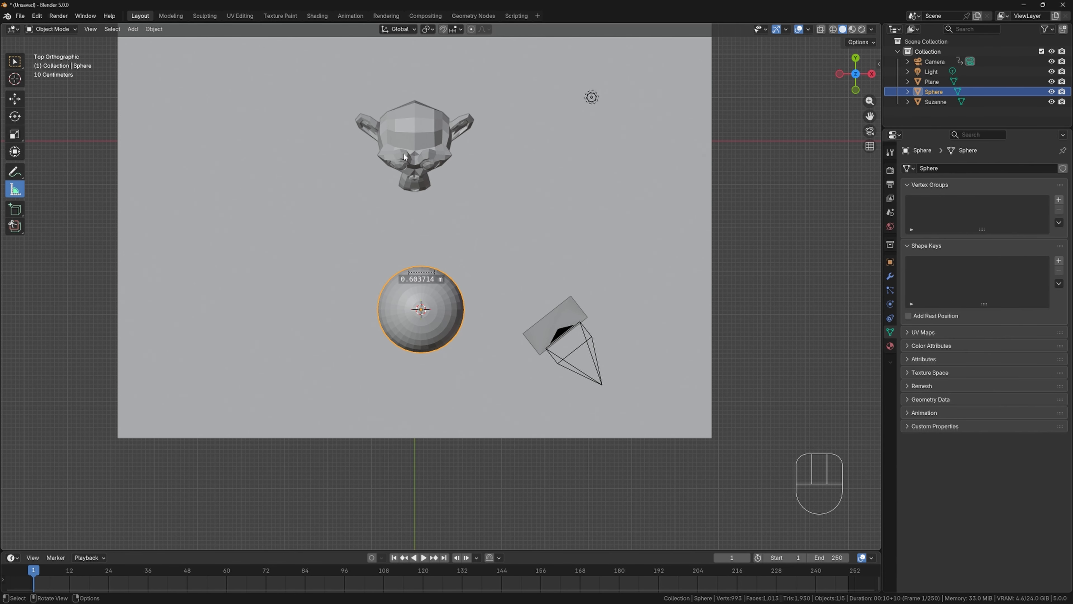
key(s)
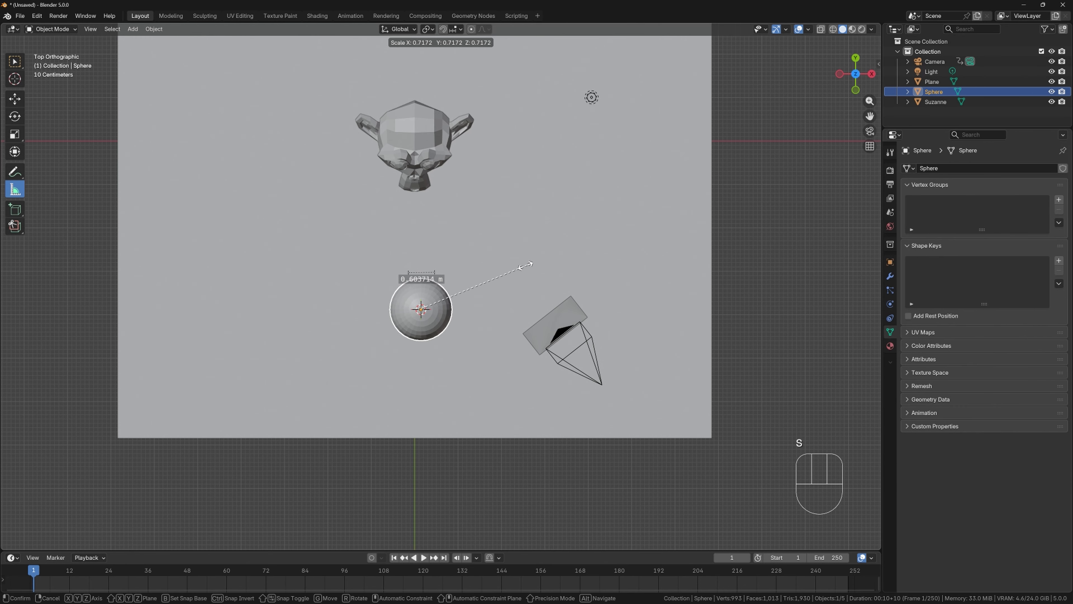
click(473, 292)
Step: Move both ruler ends onto the smaller sphere so it spans about 0.19 m near the edge facing the monkey
scroll(480, 311, up, 3)
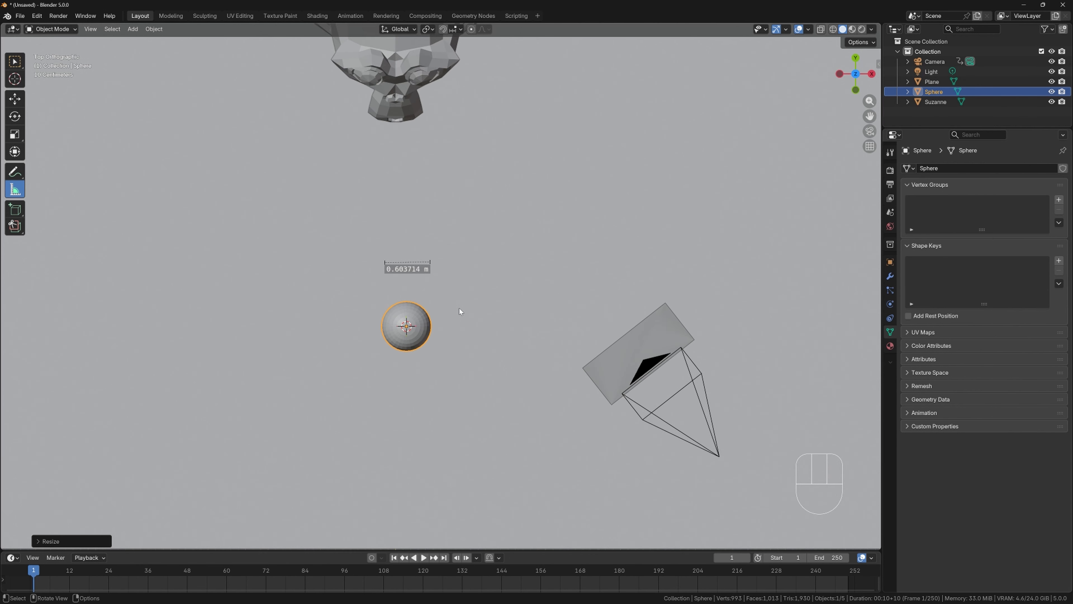
scroll(459, 308, up, 5)
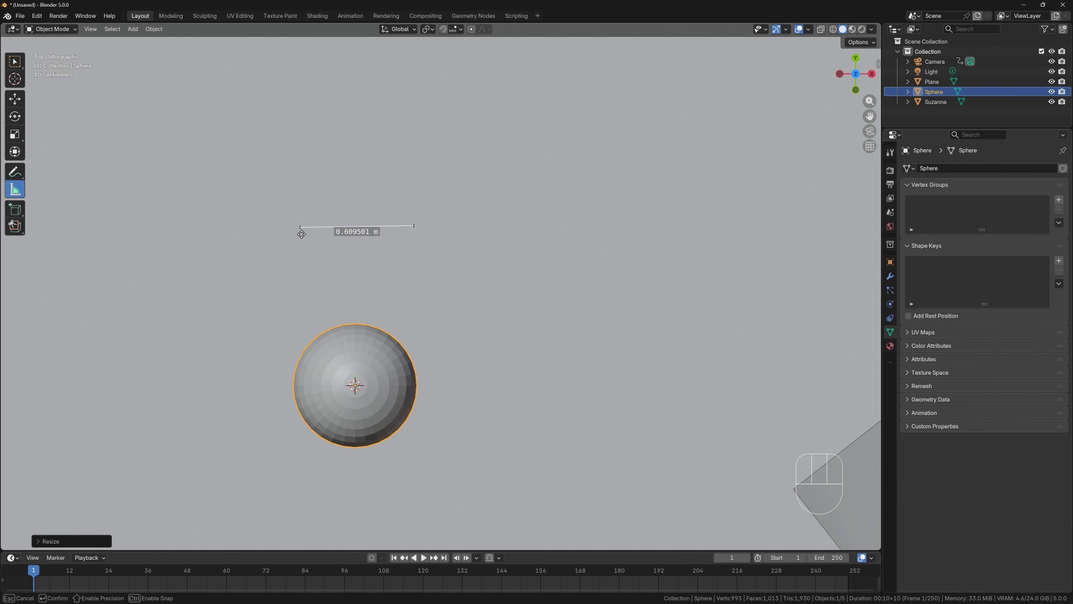
drag(299, 227, 342, 333)
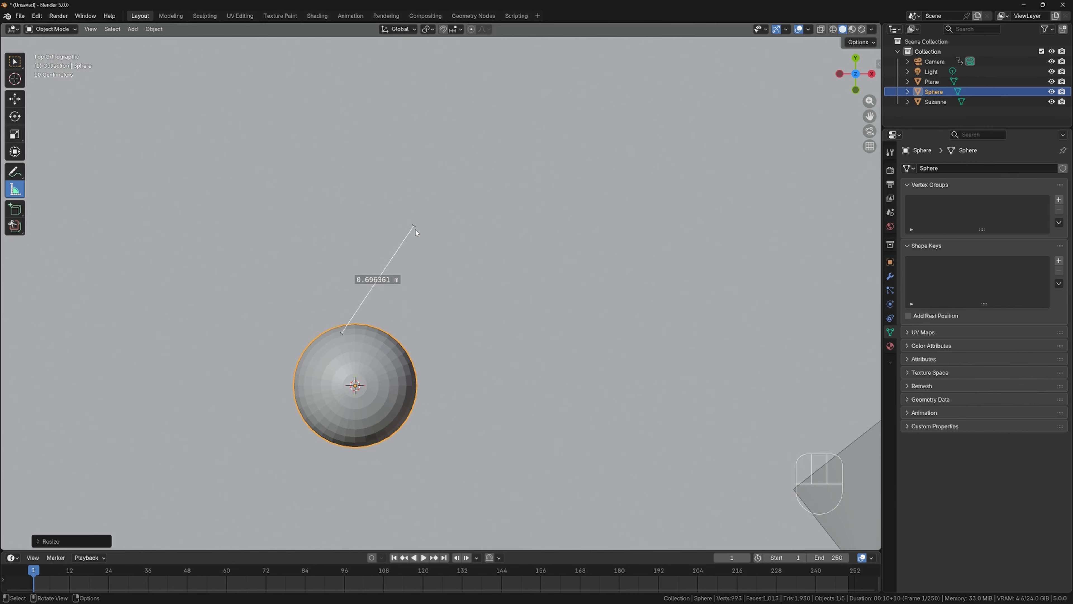
drag(414, 226, 338, 333)
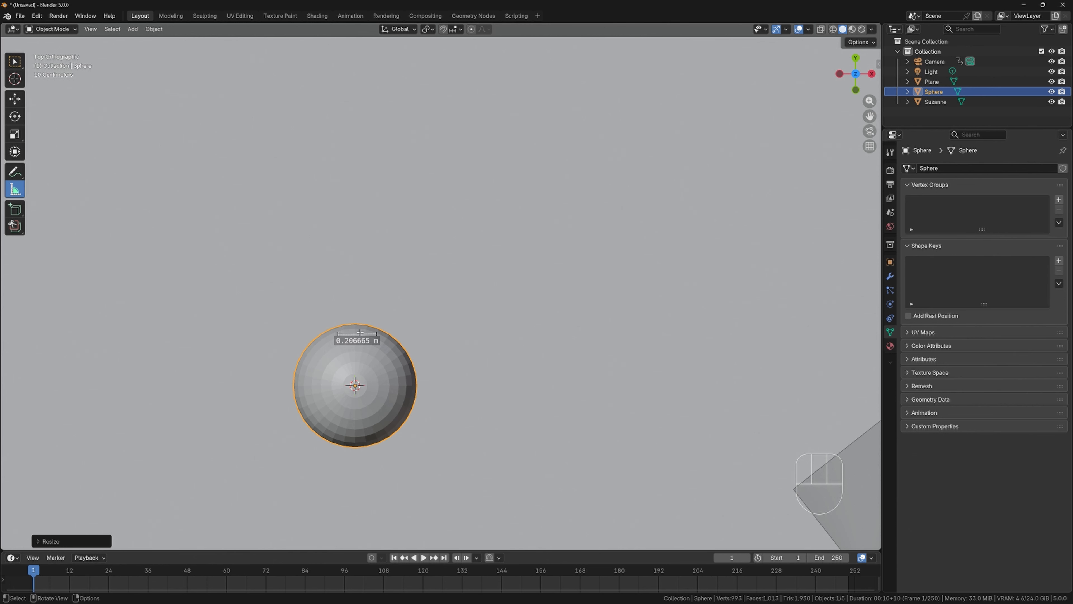
drag(338, 333, 374, 334)
Step: Set the camera's interocular distance to 0.18 m
scroll(682, 388, down, 3)
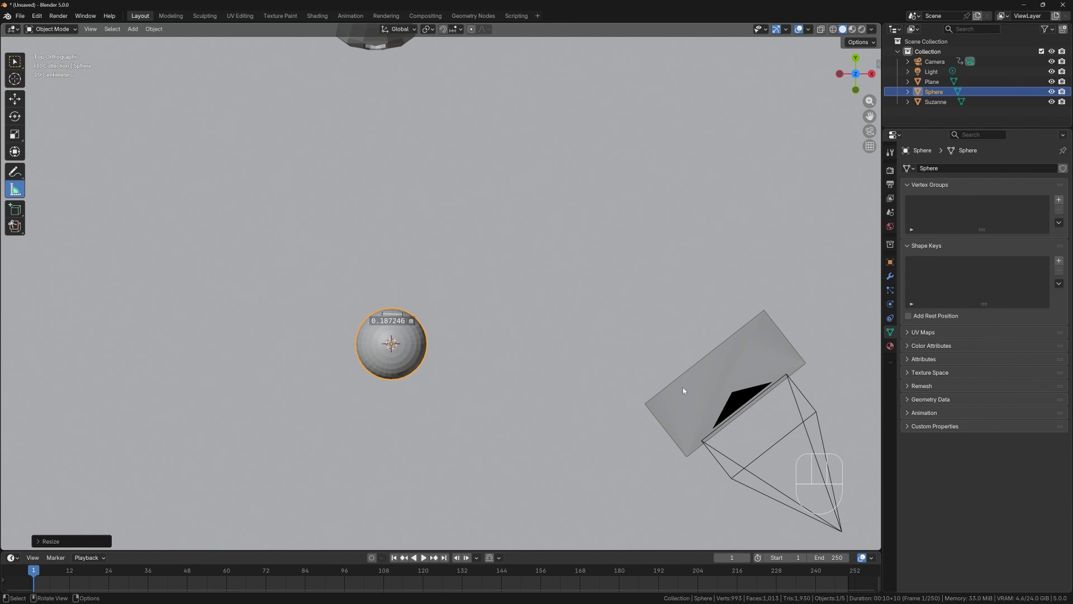
click(803, 396)
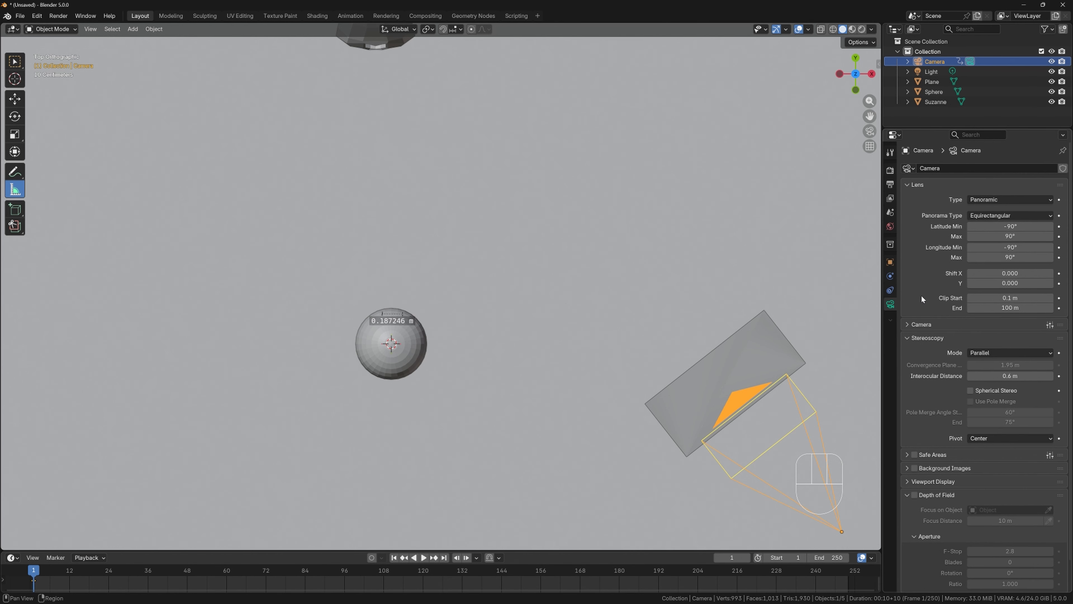
click(1007, 376)
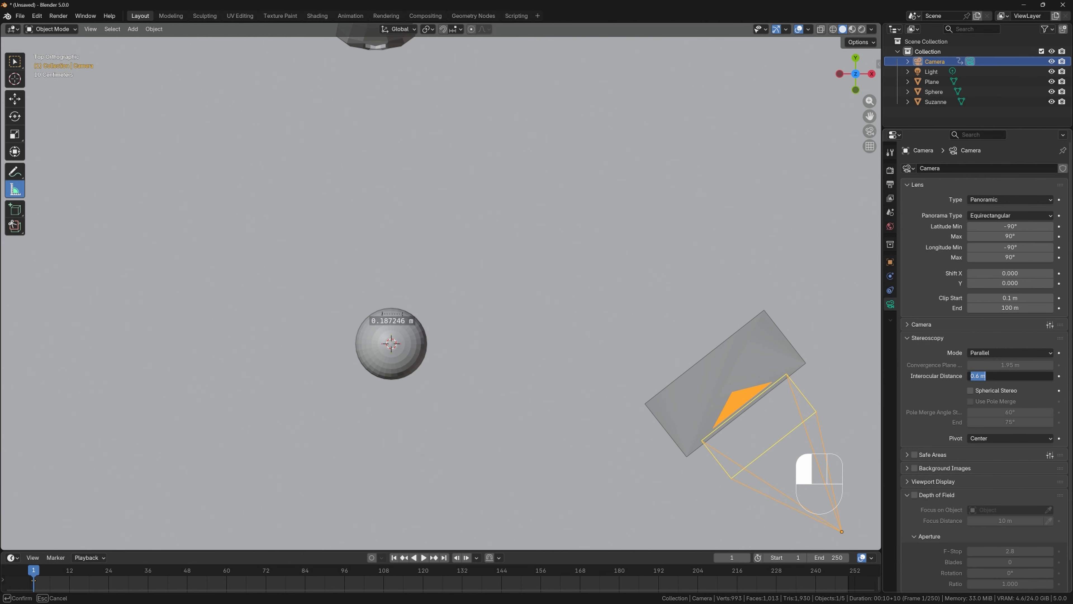
text(.18)
key(Return)
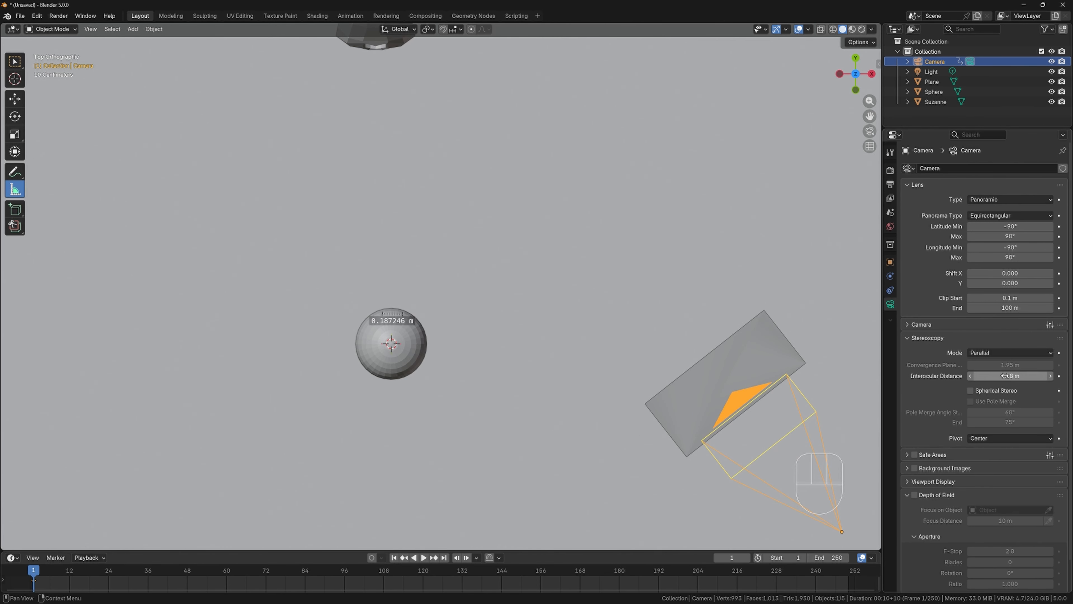
Step: Render a still image from the camera and examine the red-cyan stereo offset around the monkey and sphere
key(KP_0)
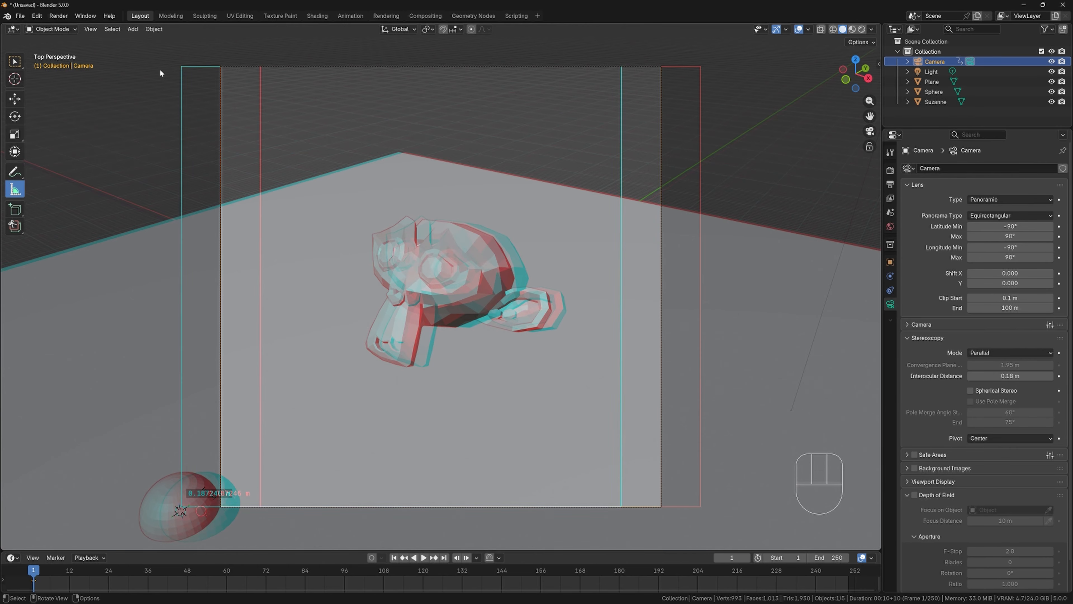
click(59, 16)
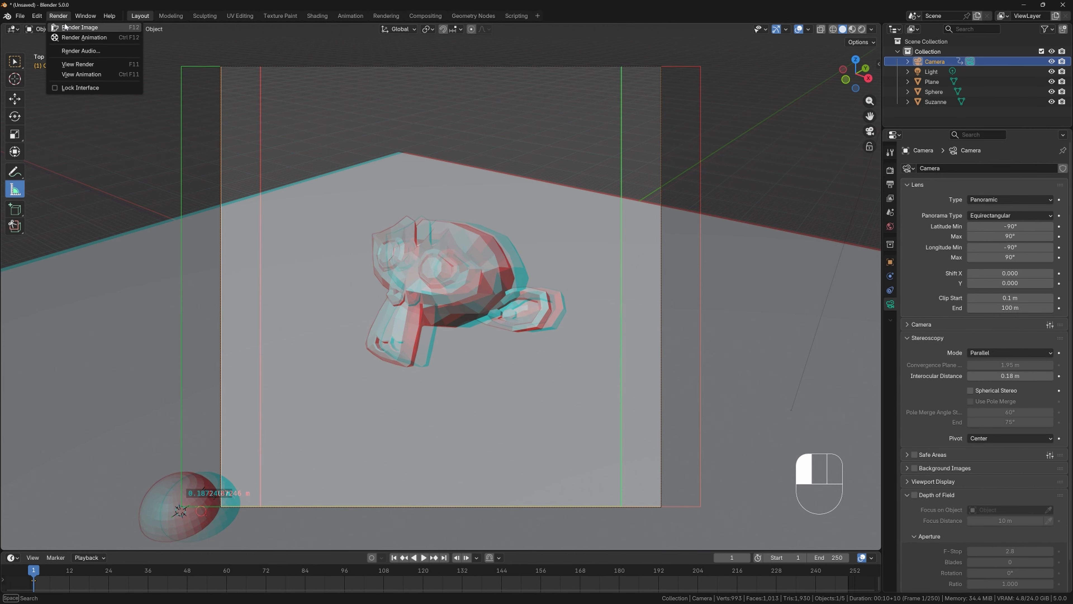
click(66, 28)
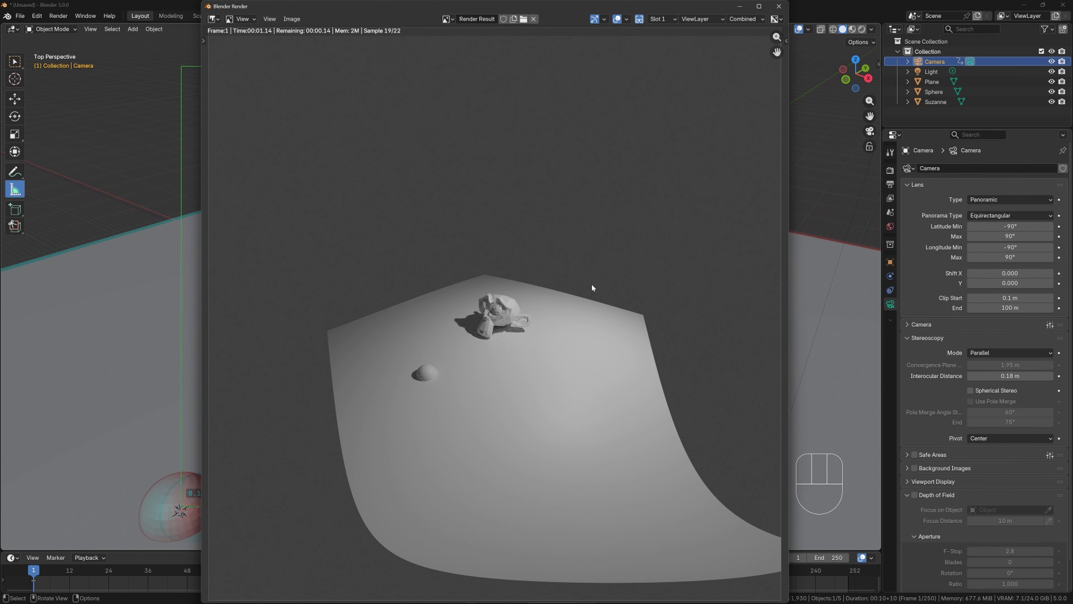
key(F12)
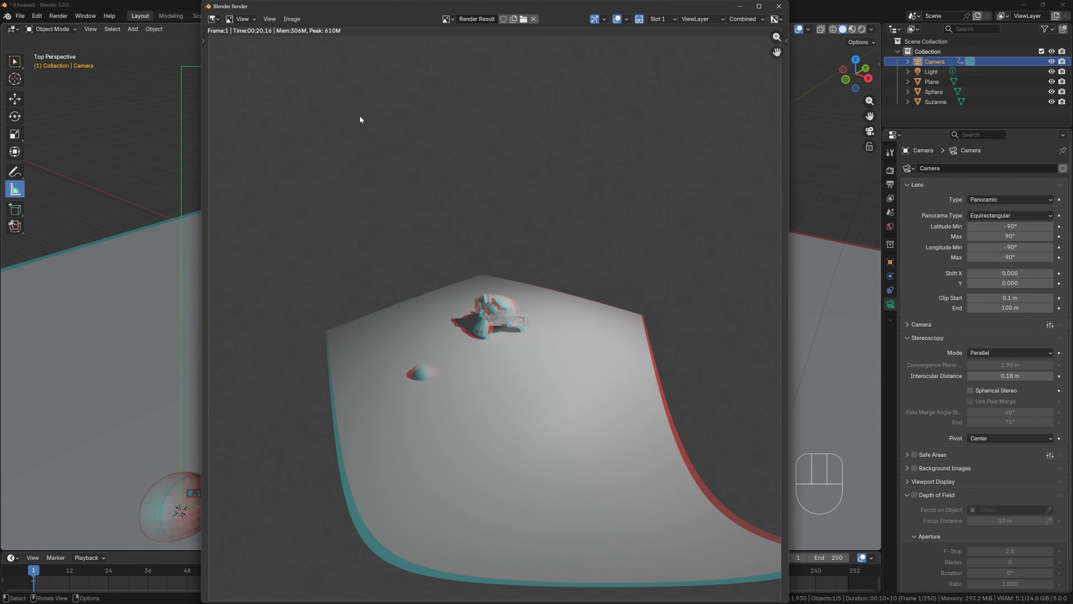
scroll(536, 320, up, 6)
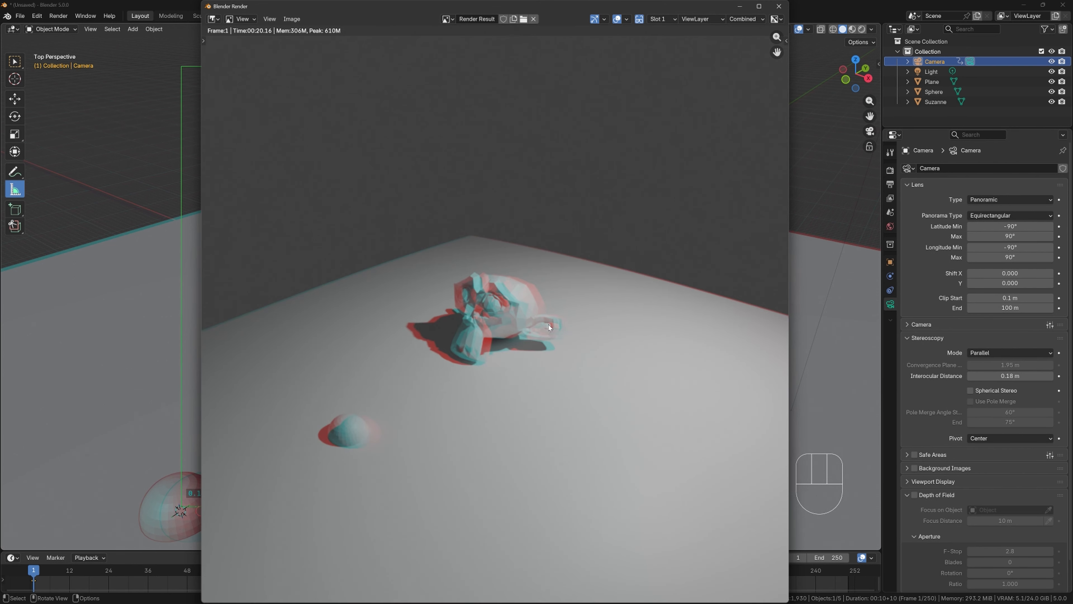
scroll(534, 320, down, 4)
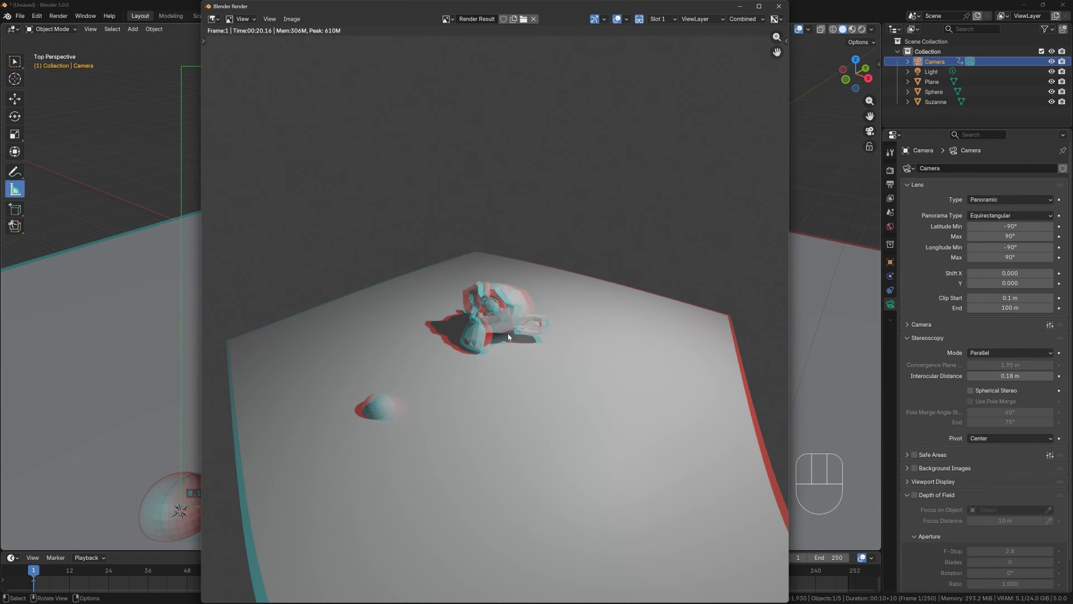
scroll(507, 333, up, 3)
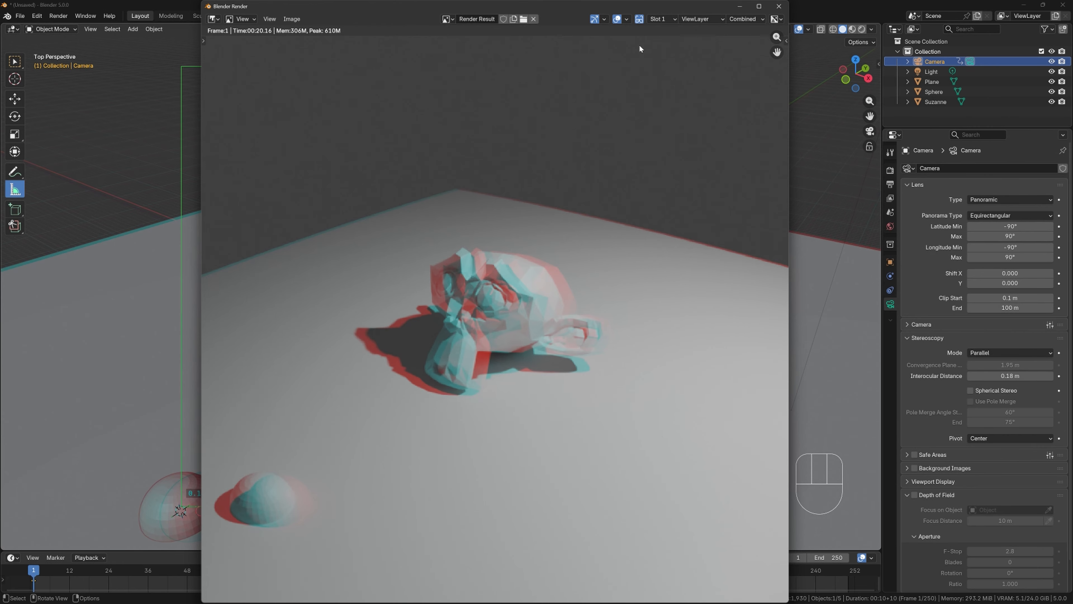
Step: Turn off the render's stereo display, compare the left and right eye views, and close the render window
click(640, 20)
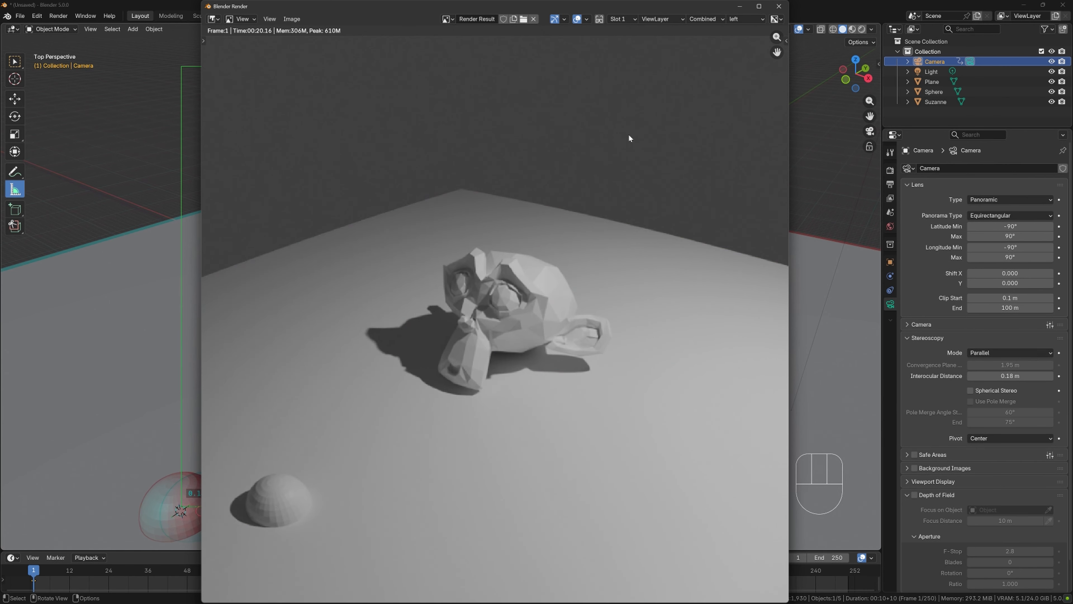
click(742, 20)
click(742, 42)
click(743, 20)
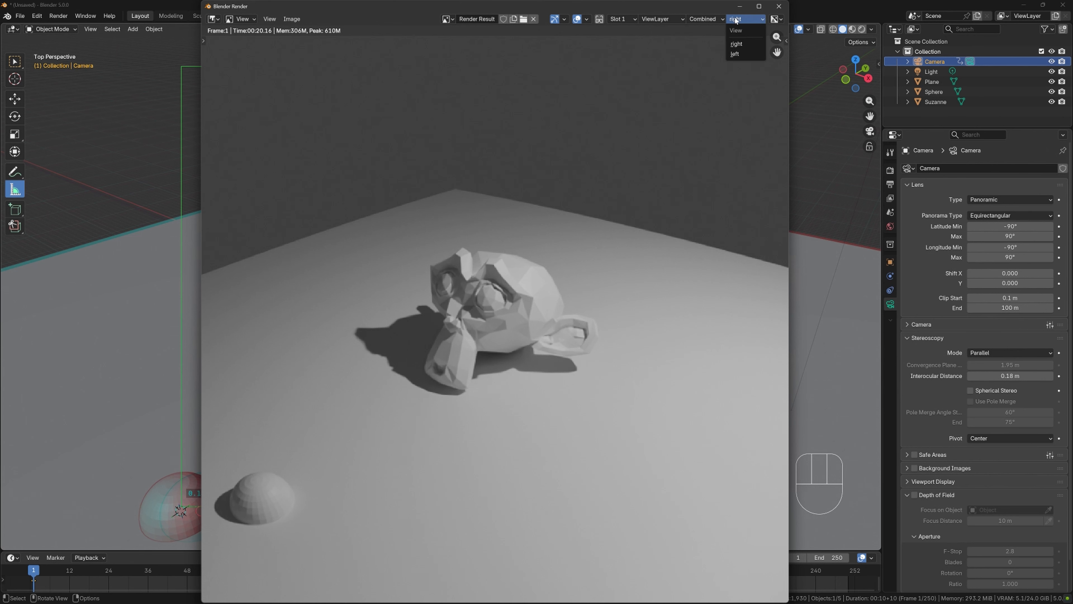
click(742, 45)
click(743, 20)
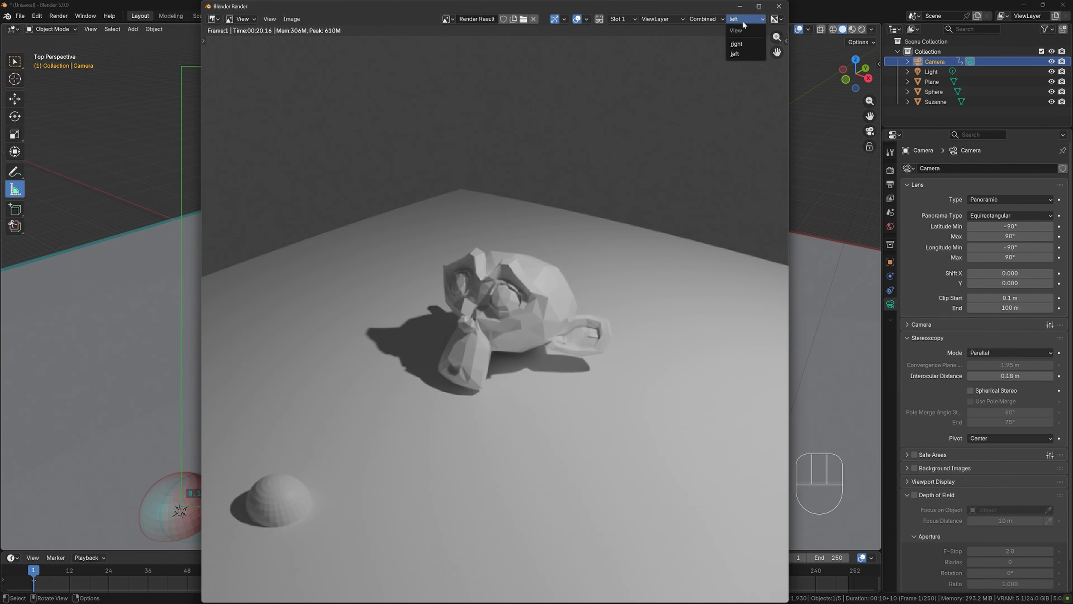
click(739, 43)
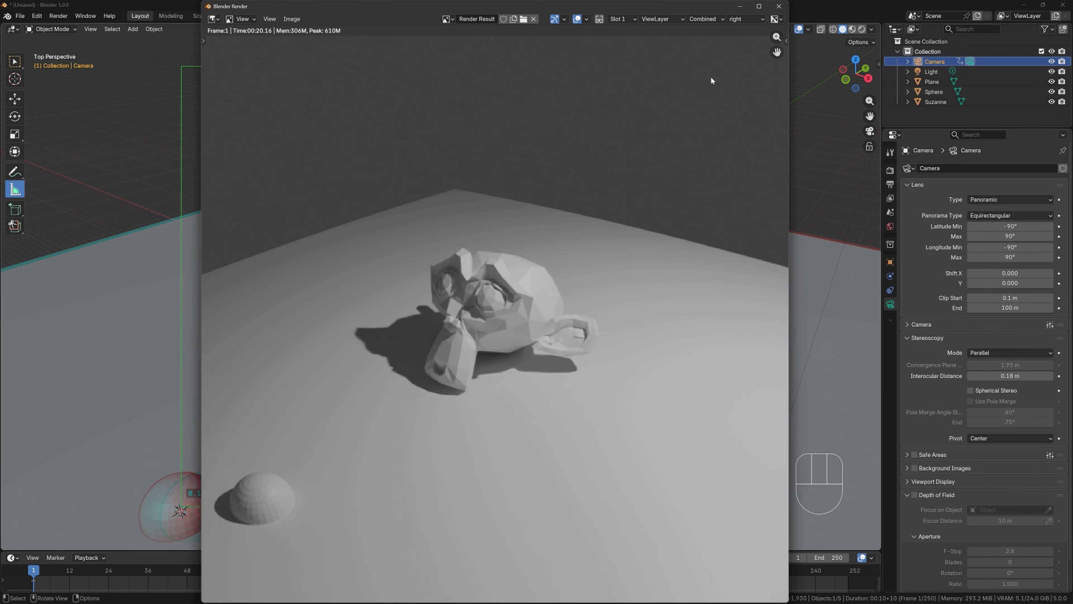
click(779, 7)
Step: Set the render output path to the C:\tmp\2\ folder with the file name VR180_2_A_
click(890, 184)
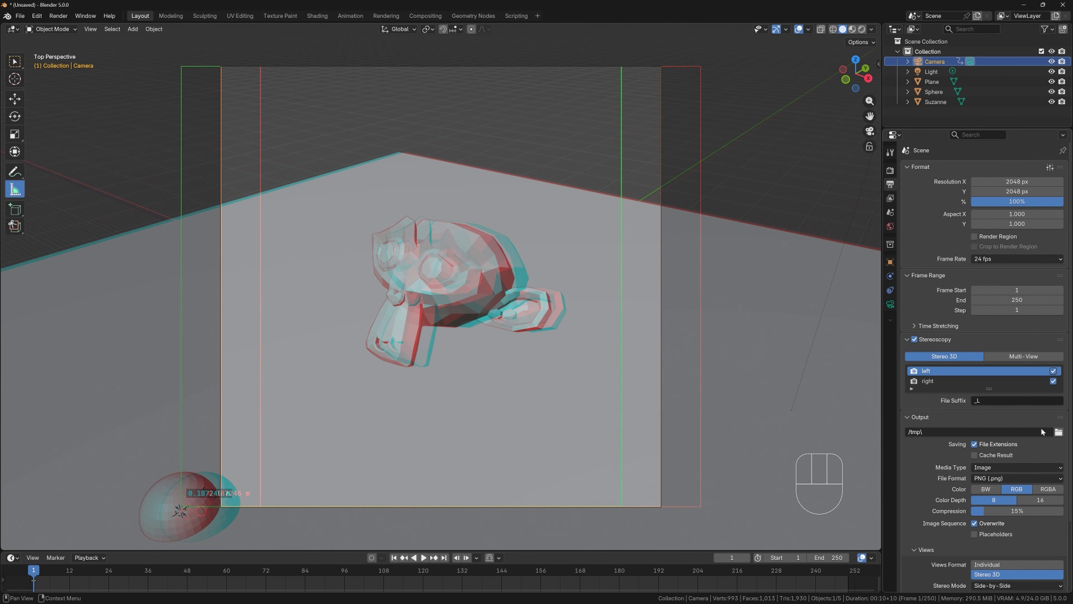
click(1059, 432)
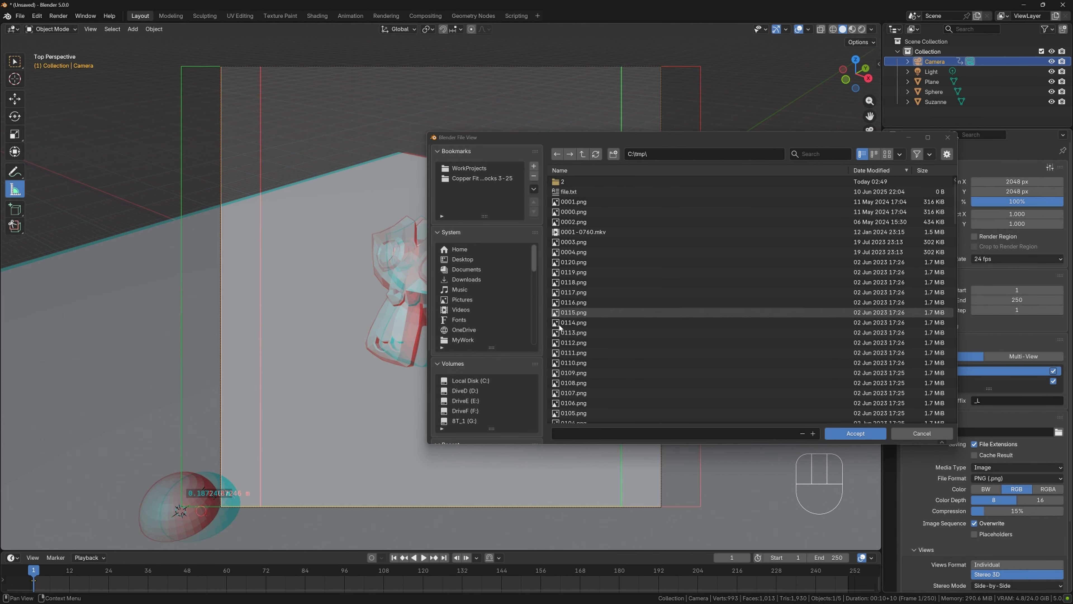
click(558, 183)
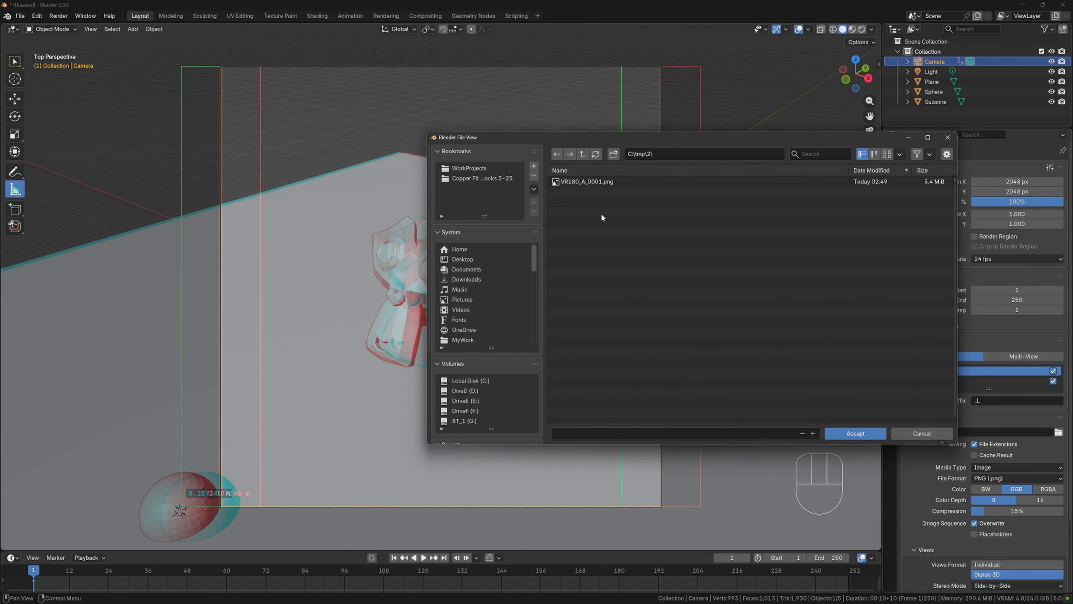
click(562, 433)
text(VR180_2_A_)
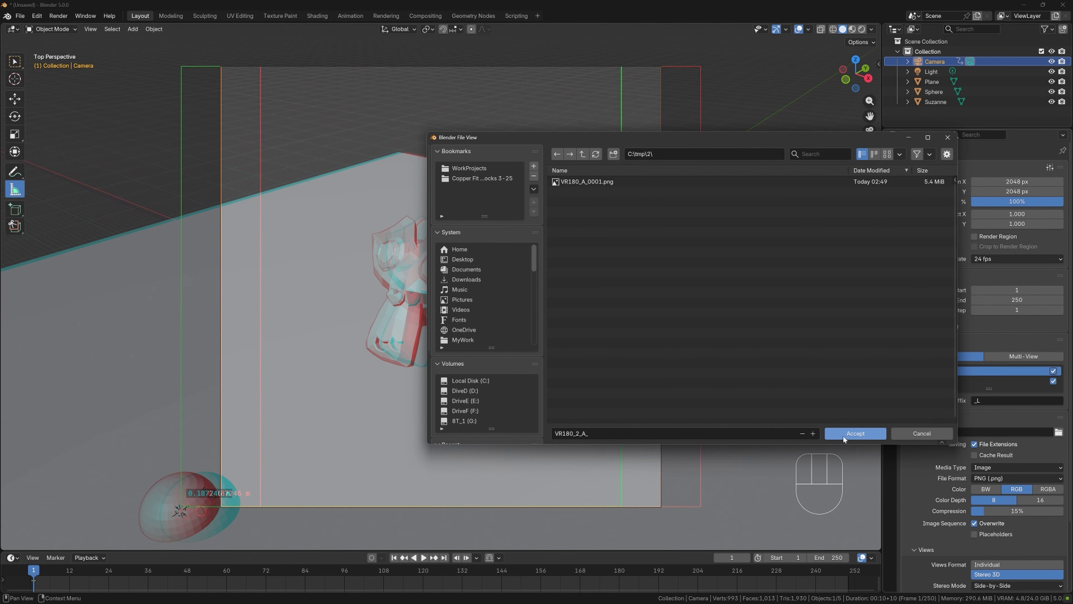
click(855, 433)
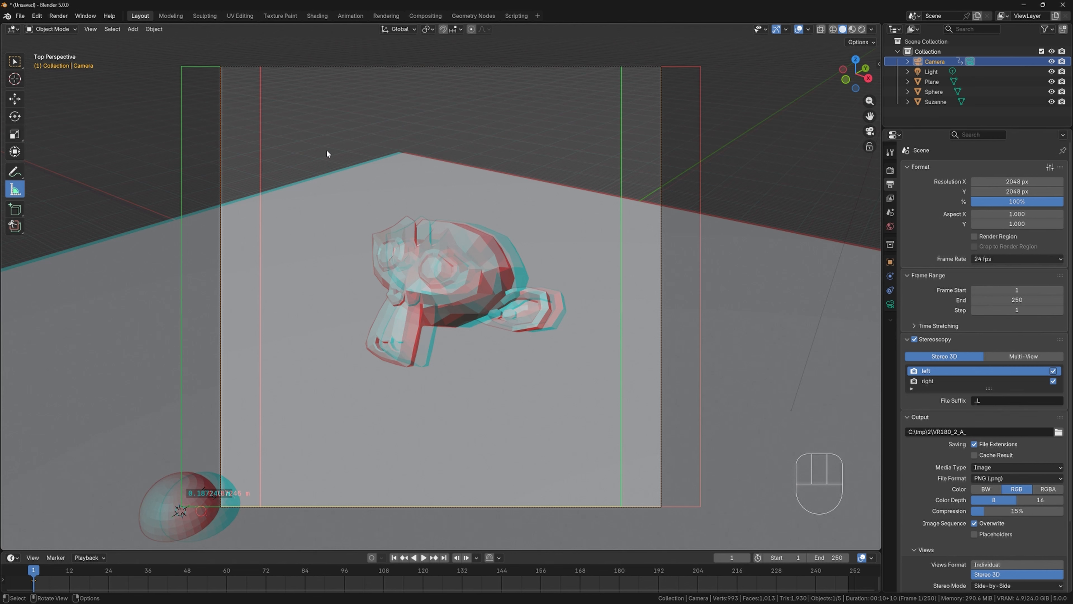
Step: Set the animation's end frame to 1
click(829, 557)
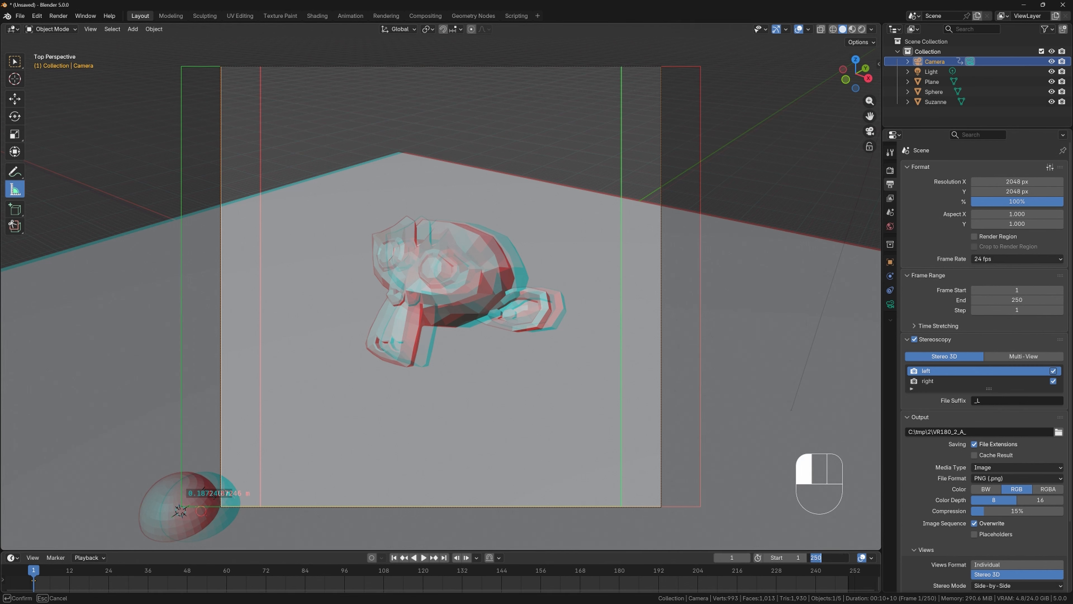
text(1)
key(Return)
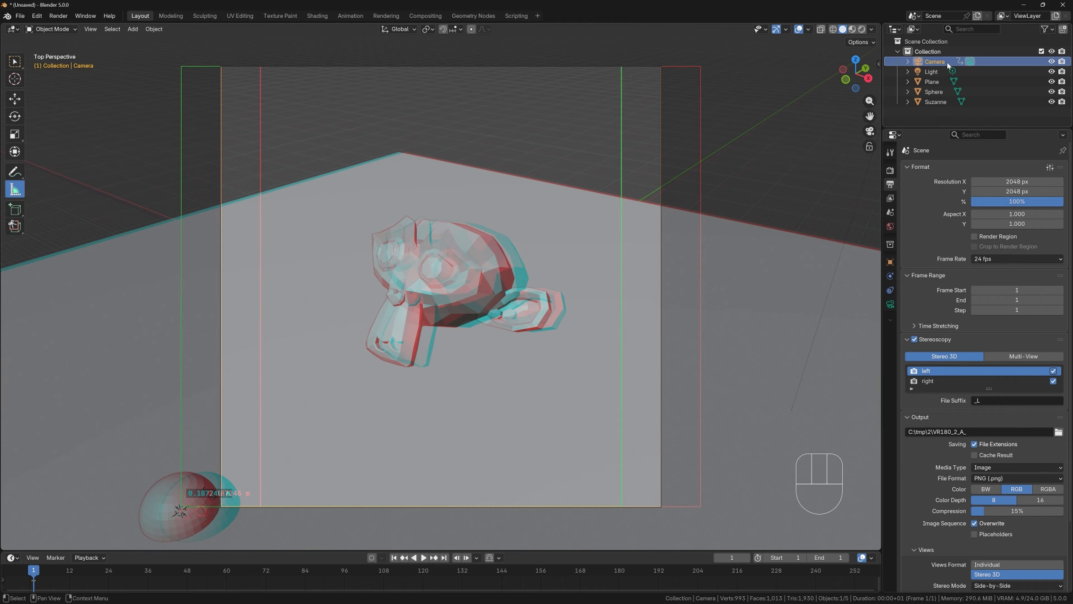
Step: From the front view, move the light lower and closer to the monkey, ending just above the camera
click(930, 71)
key(KP_1)
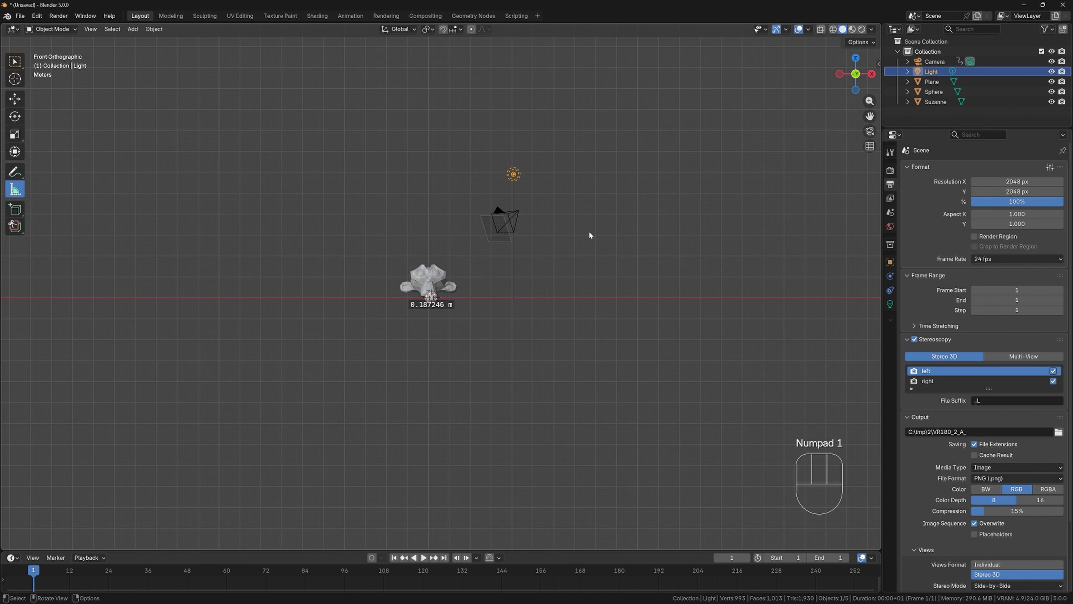
key(g)
click(550, 362)
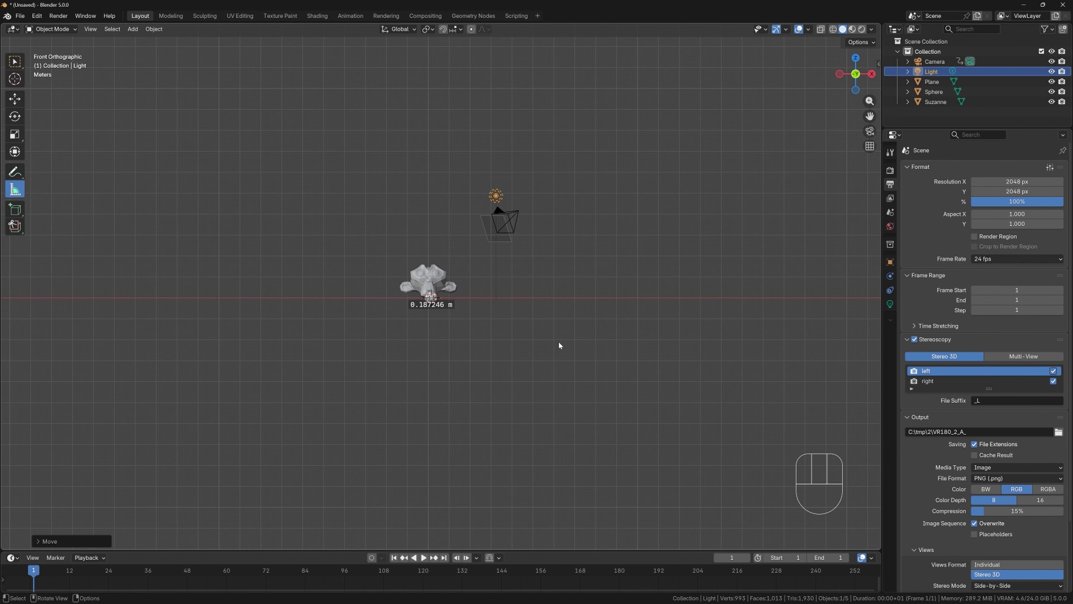
Step: Add a Subdivision Surface modifier to the monkey head and shade it smooth
scroll(559, 345, up, 6)
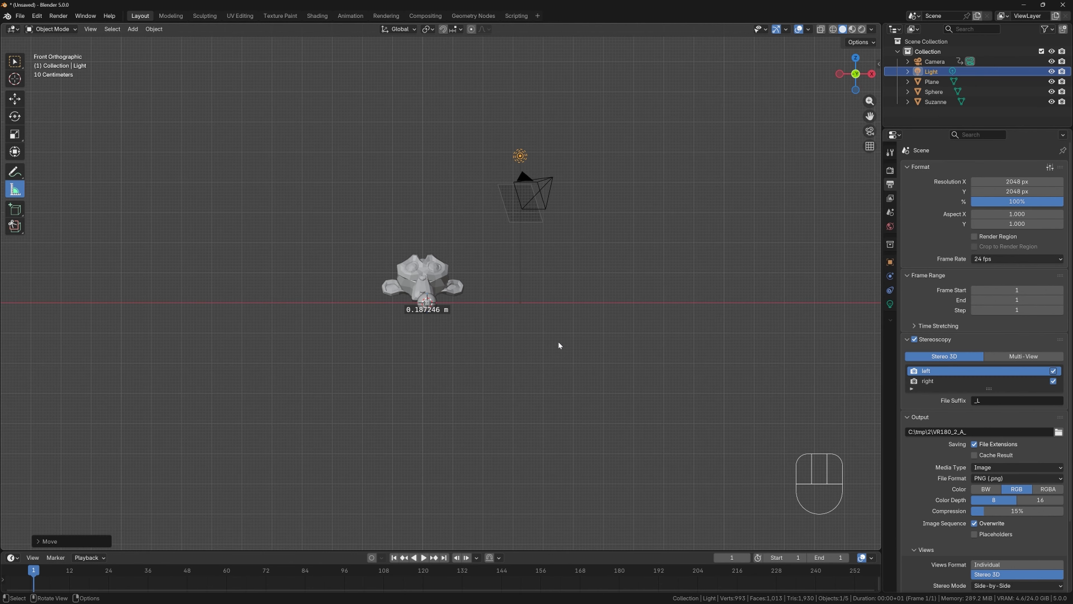
scroll(559, 345, down, 5)
scroll(539, 318, up, 3)
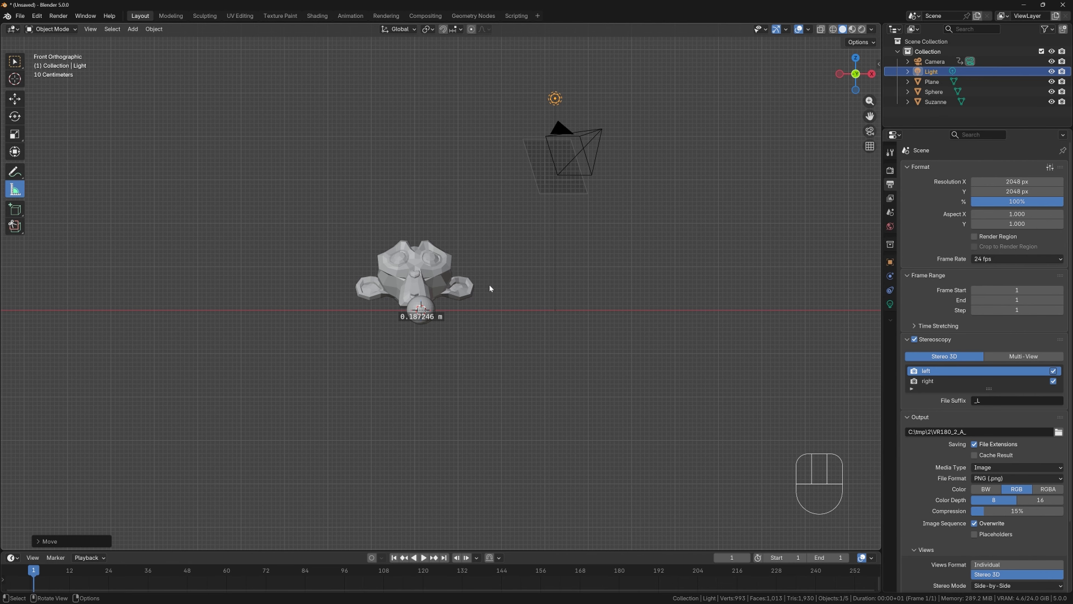
click(425, 273)
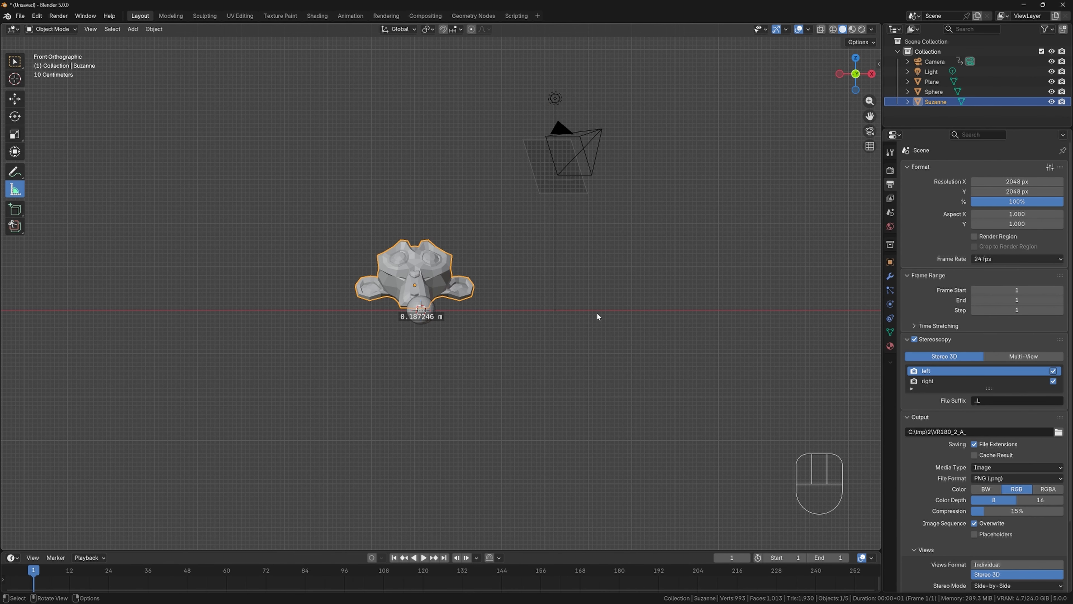
click(890, 276)
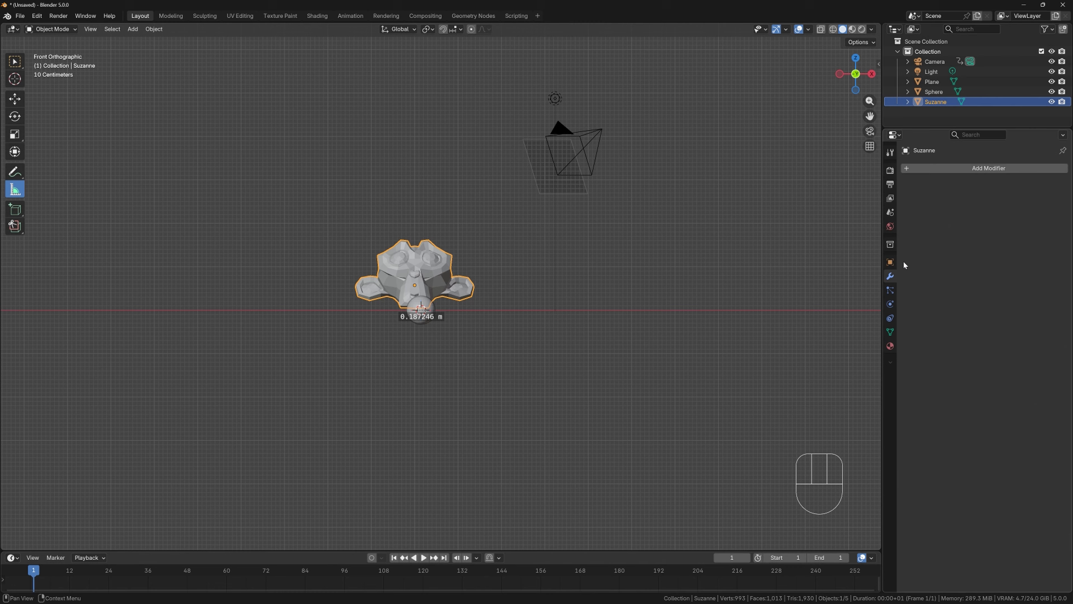
click(944, 169)
mouse_move(904, 257)
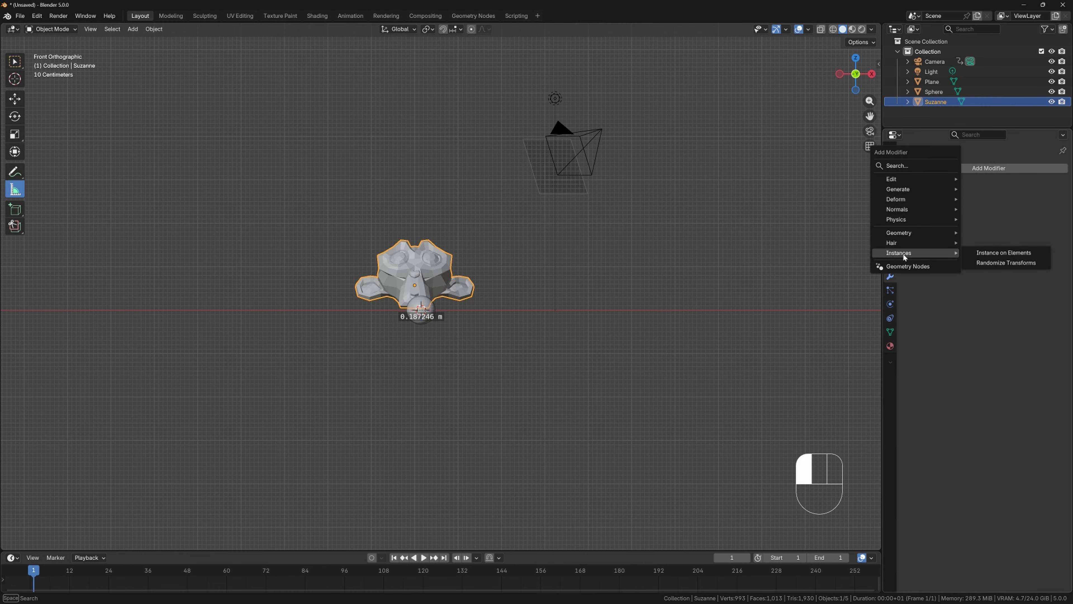
mouse_move(894, 190)
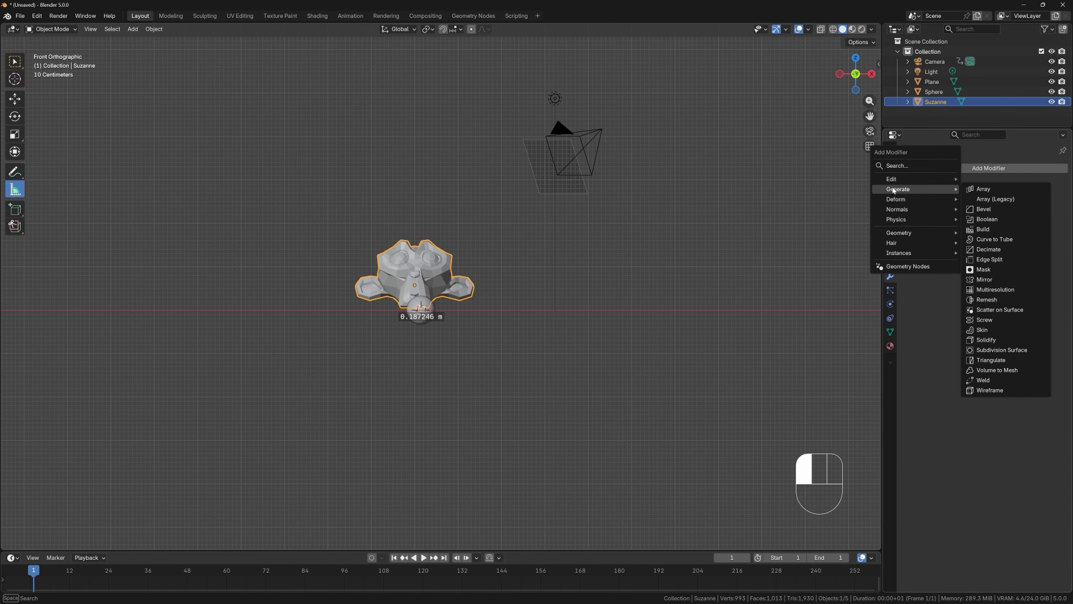
click(1000, 350)
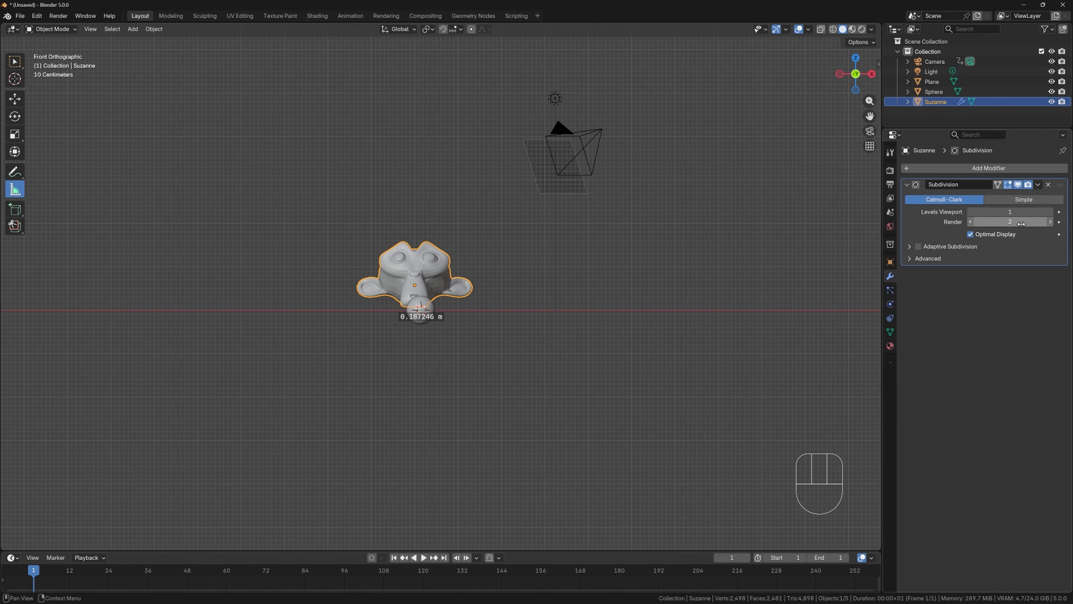
right_click(433, 263)
click(434, 262)
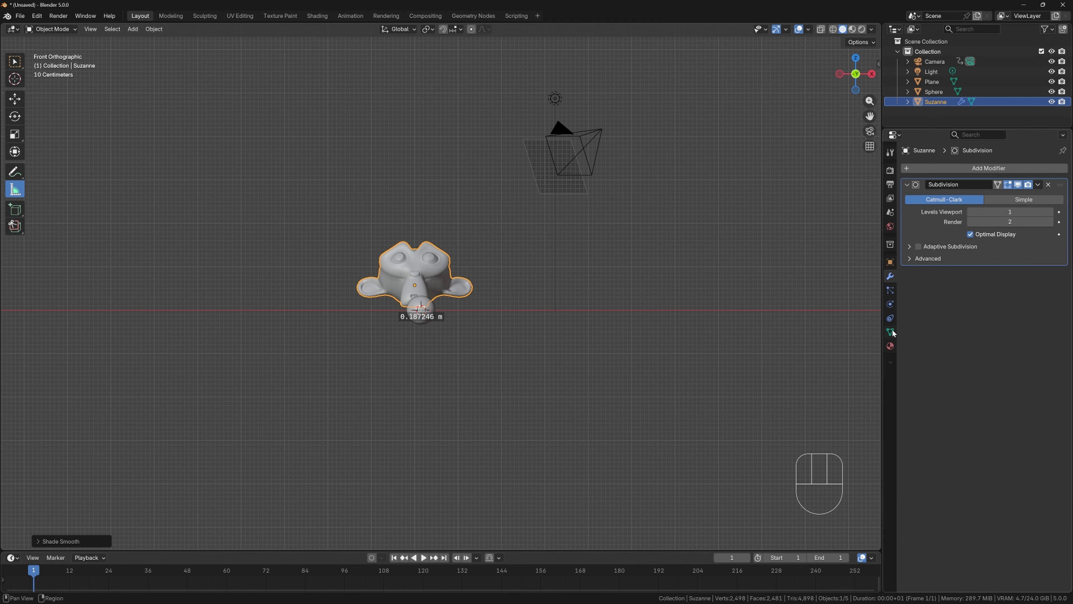
Step: Give the monkey a new material with metallic 1.000 and roughness about 0.251
click(890, 346)
click(974, 211)
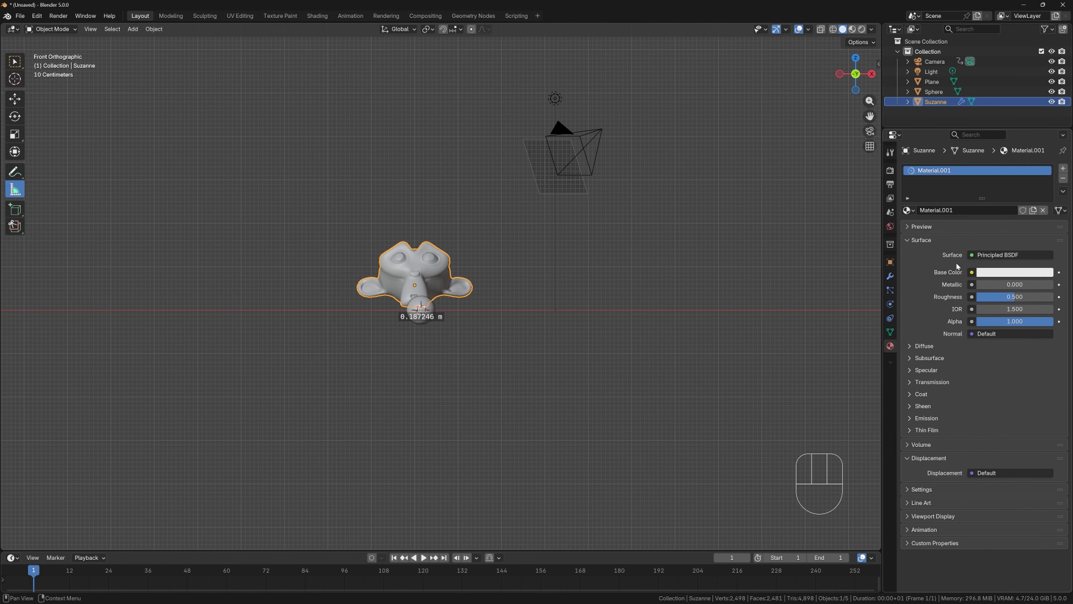
drag(995, 286, 977, 313)
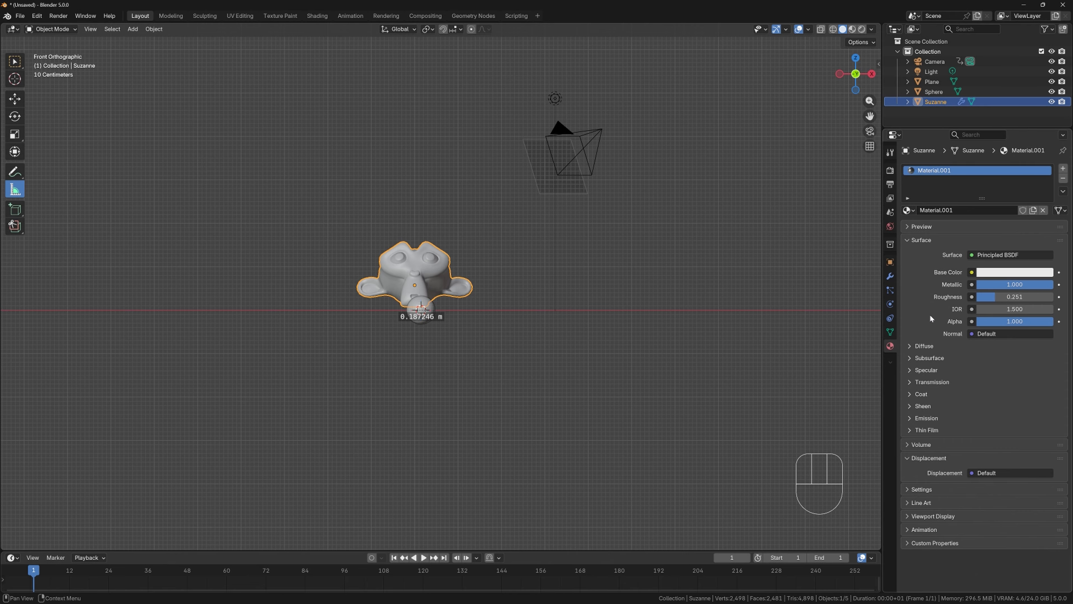
Step: Give the plane a new material with a near-black base color, metallic 1.000 and roughness about 0.276
middle_drag(545, 315, 564, 292)
click(564, 292)
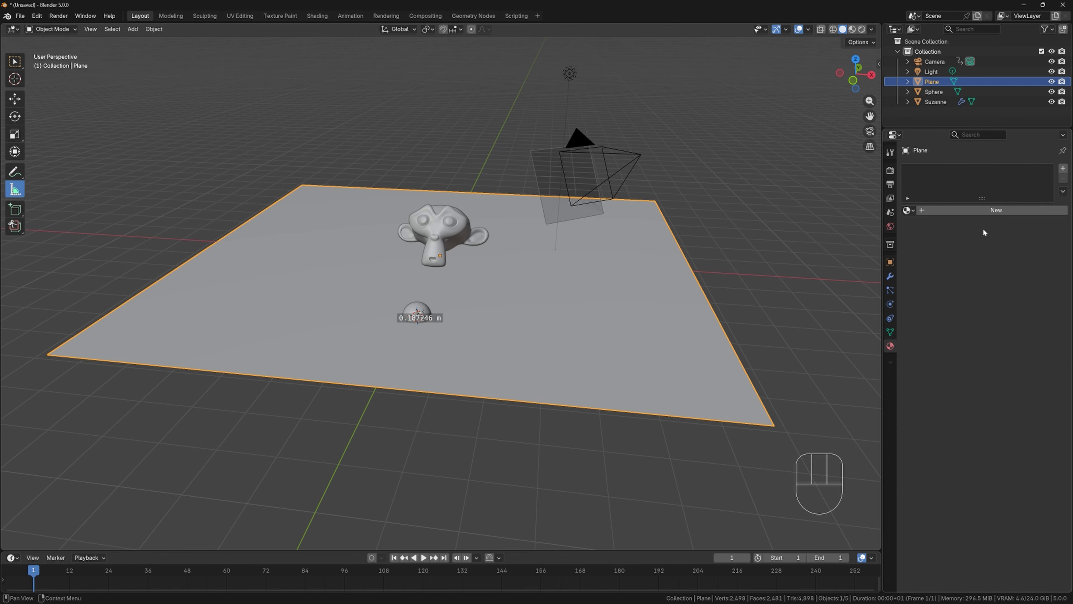
click(976, 211)
click(997, 275)
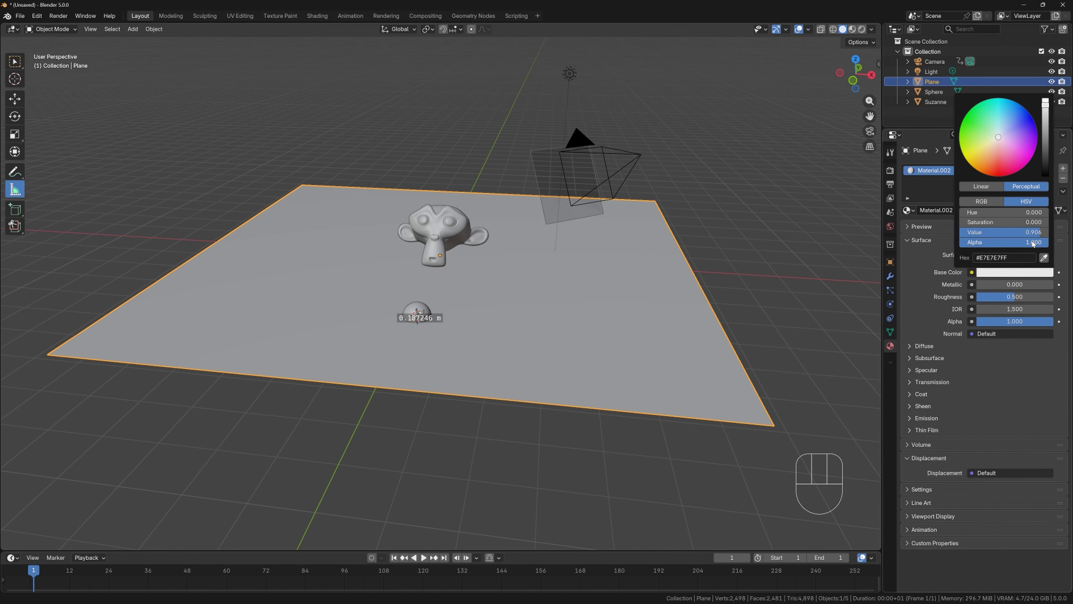
drag(1046, 155, 1045, 166)
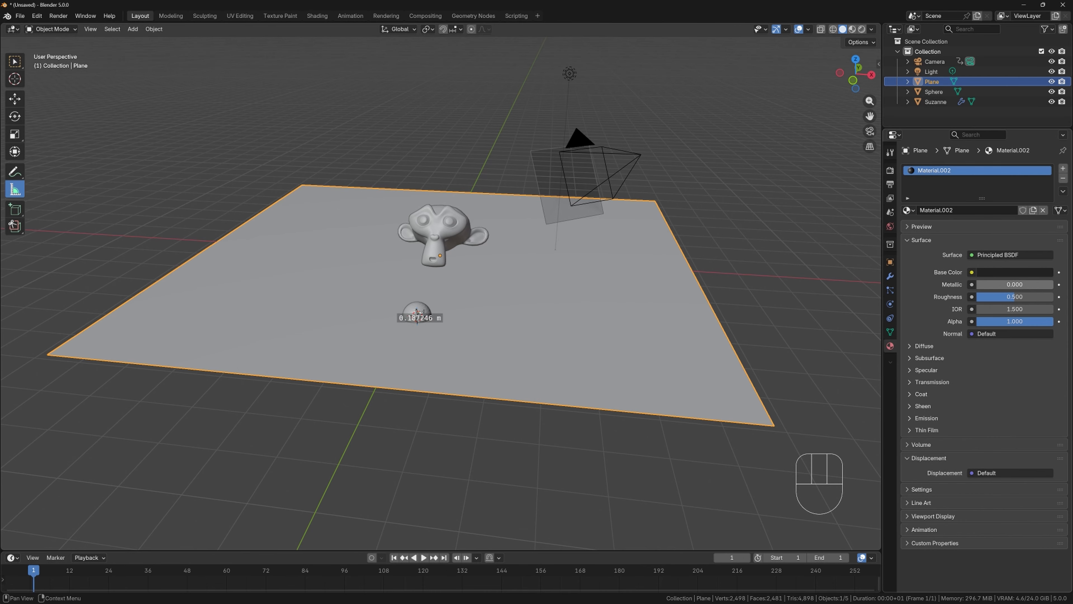
drag(991, 289, 953, 300)
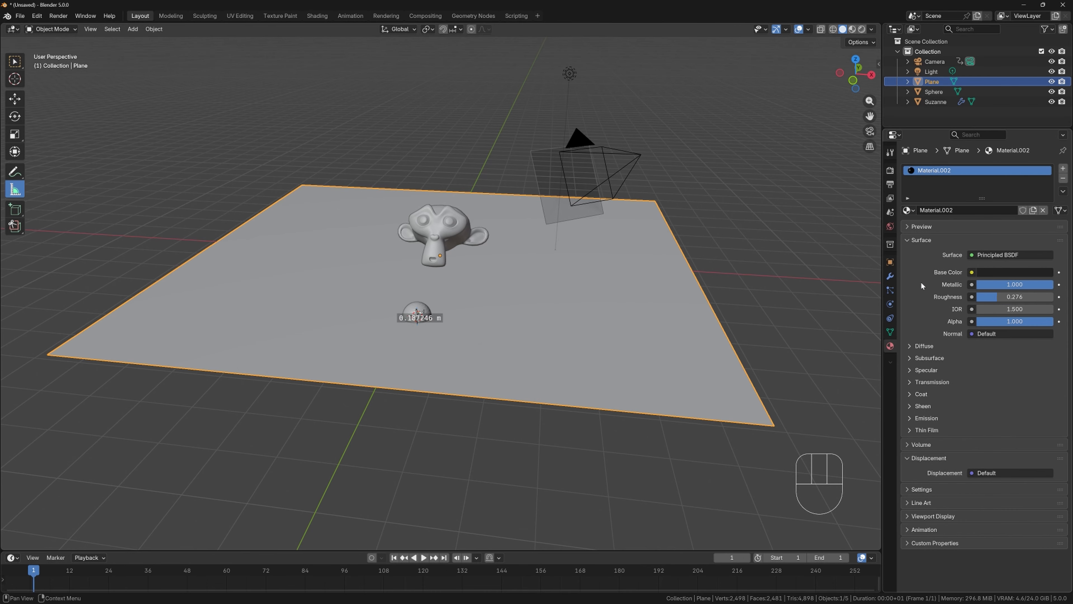
Step: Switch the viewport to rendered shading and inspect the reflections on the monkey and the plane
click(862, 29)
mouse_move(492, 279)
middle_down()
mouse_move(527, 263)
mouse_move(491, 290)
mouse_move(469, 283)
mouse_move(490, 263)
mouse_move(505, 280)
middle_up()
scroll(468, 280, up, 4)
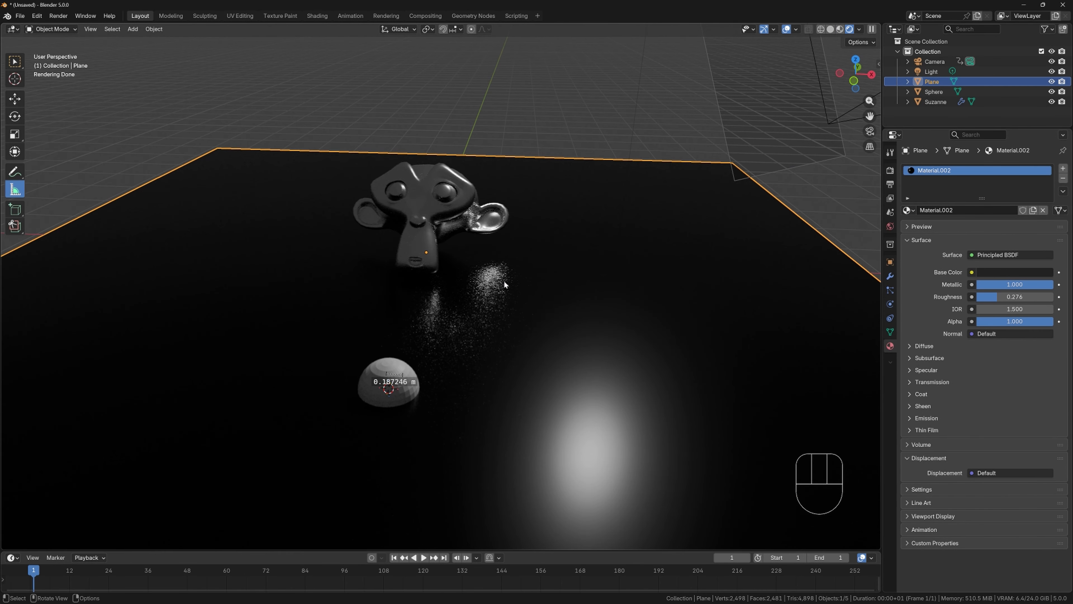
Step: Hide the sphere in the viewport and in renders, and raise the monkey material's roughness to about 0.486
scroll(504, 279, down, 5)
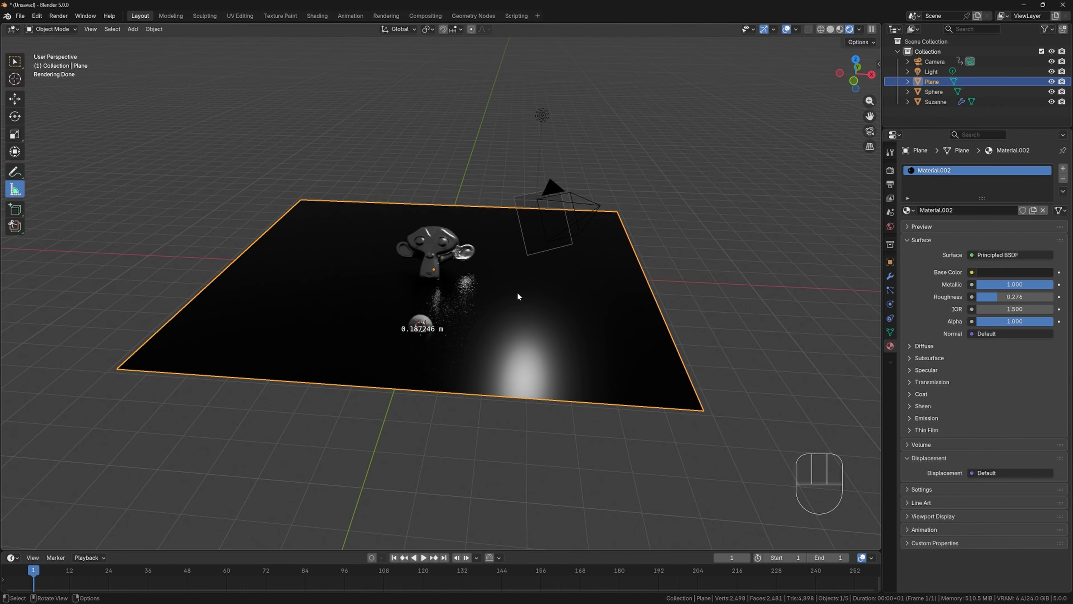
click(420, 327)
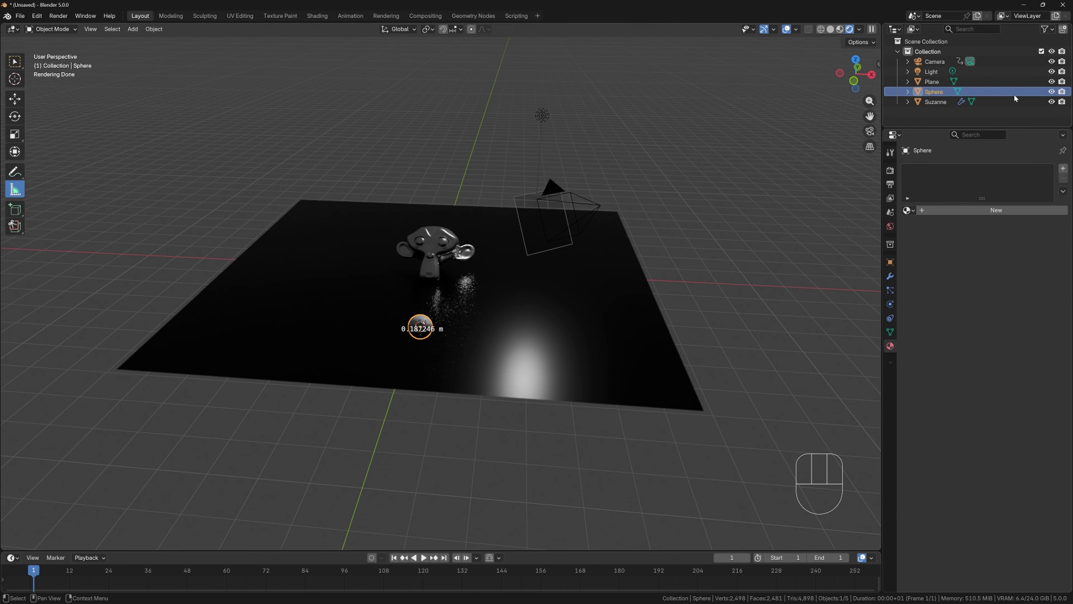
click(1052, 91)
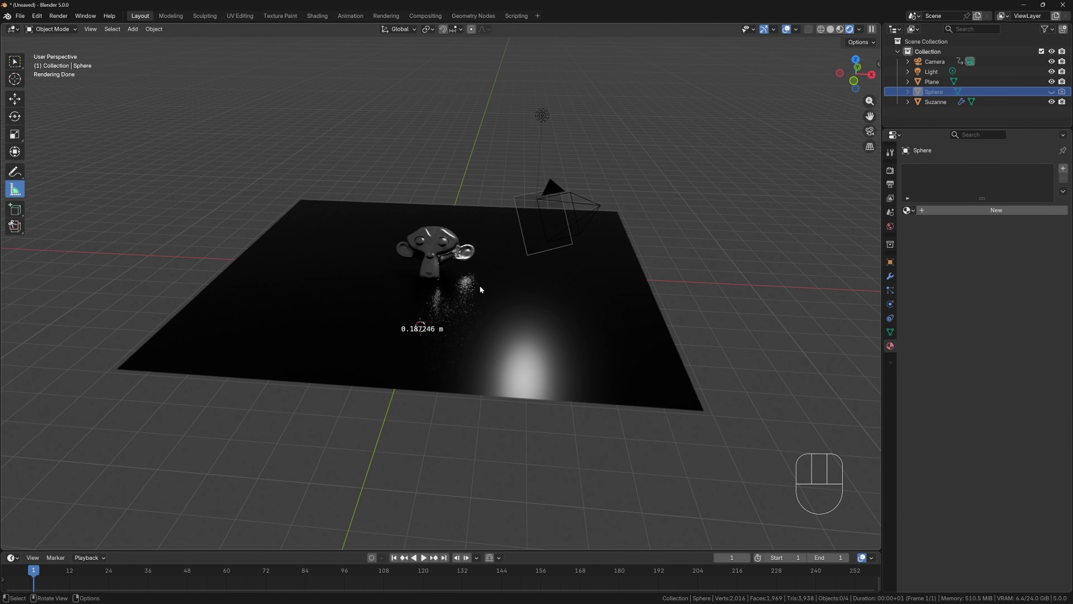
click(467, 259)
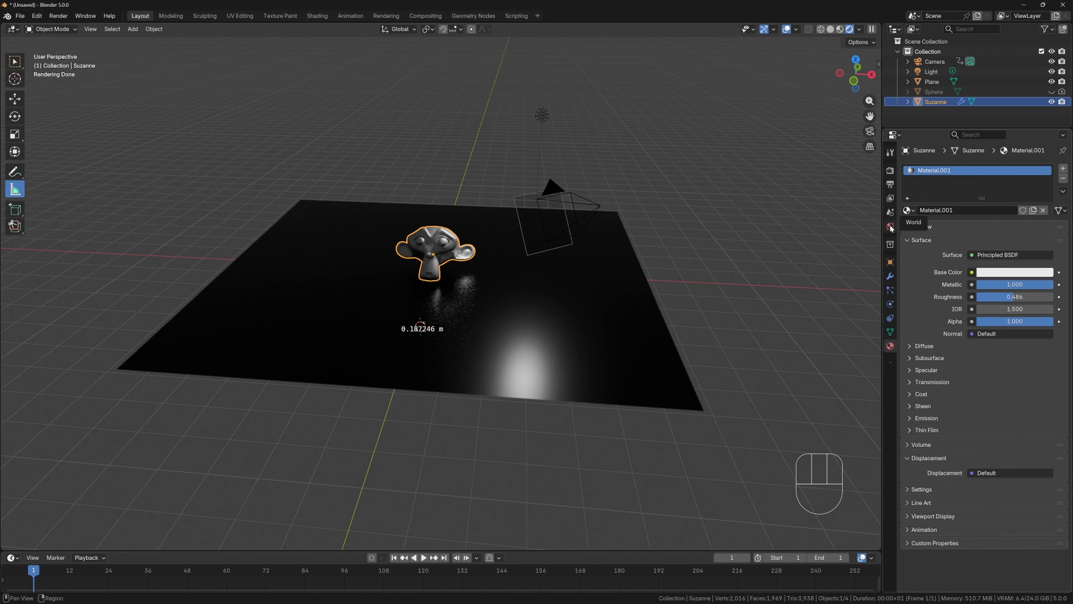
Step: Scale the plane up by a factor of 2
click(619, 316)
key(s)
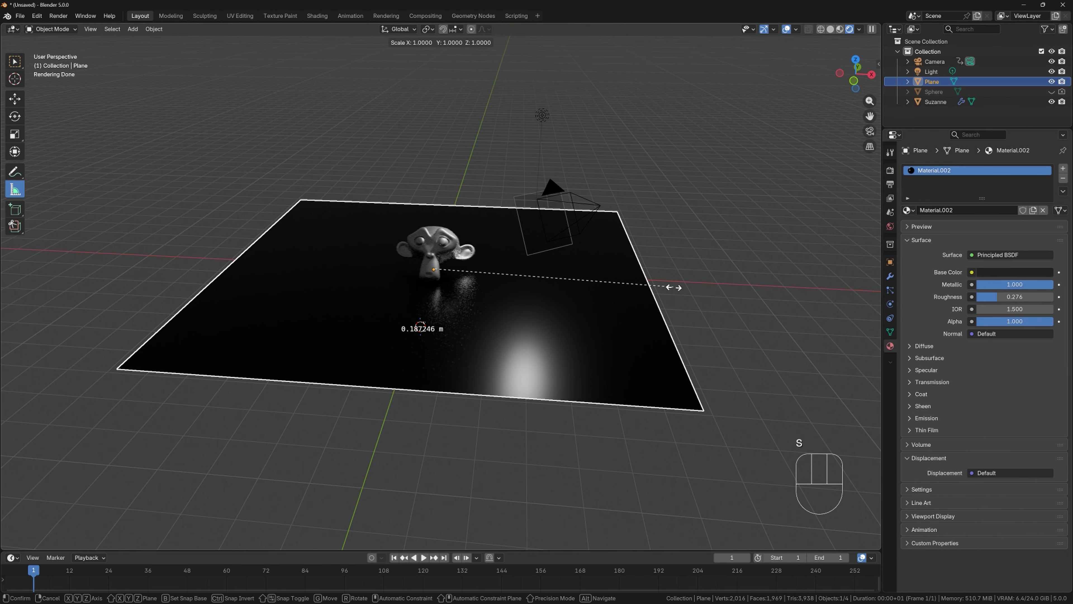
key(2)
key(Return)
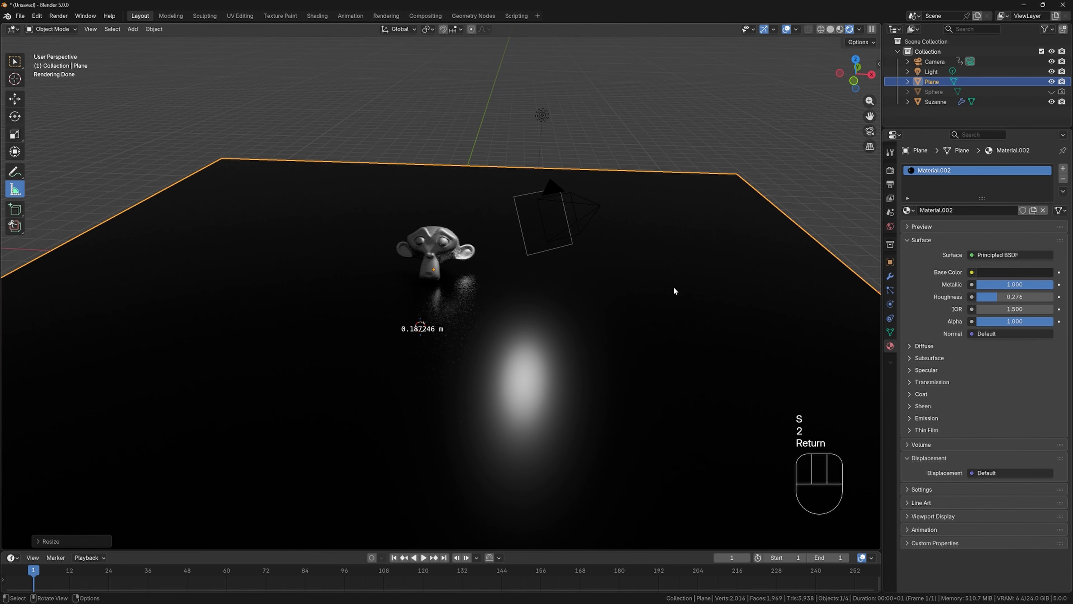
Step: Set the world background's color source to Environment Texture
click(890, 226)
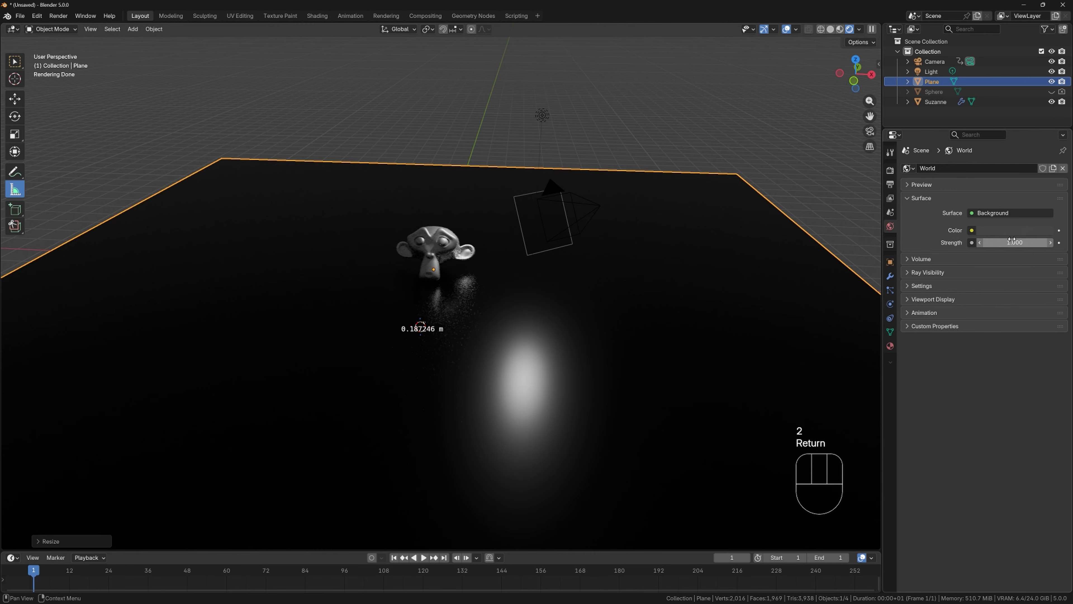
click(972, 230)
click(775, 274)
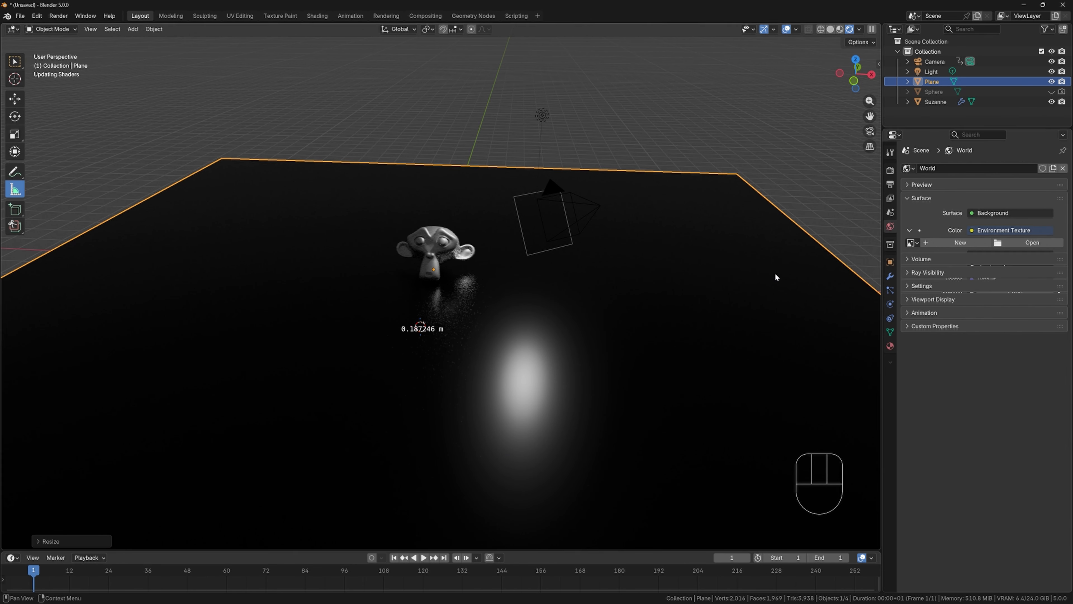
Step: Load kloofendal_48d_partly_cloudy_puresky_8k.hdr from the HDRI folder on drive F as the world environment image, browsing with thumbnails
click(1010, 241)
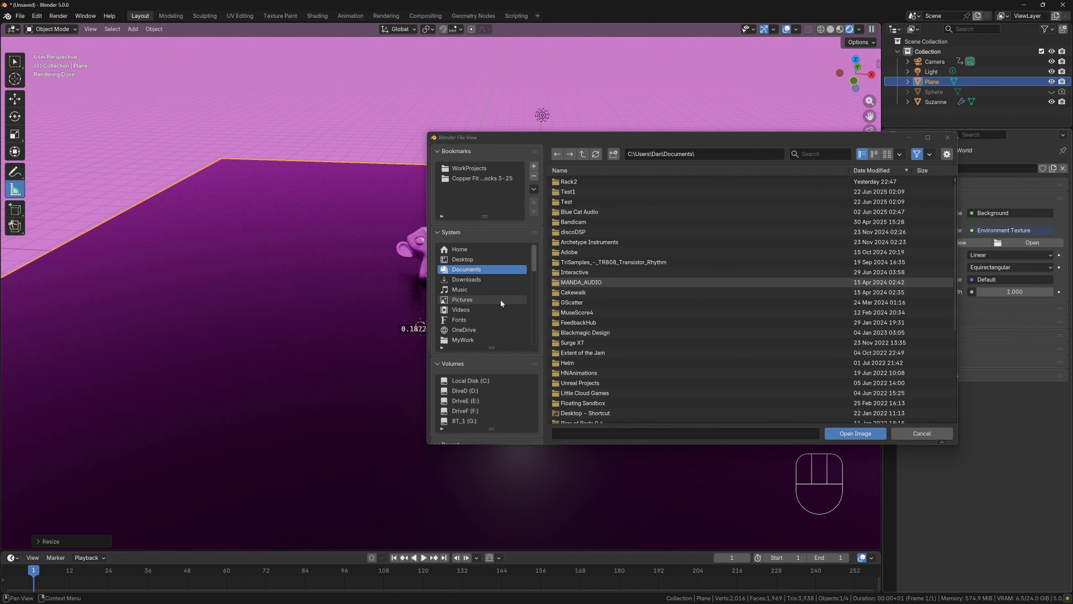
click(483, 371)
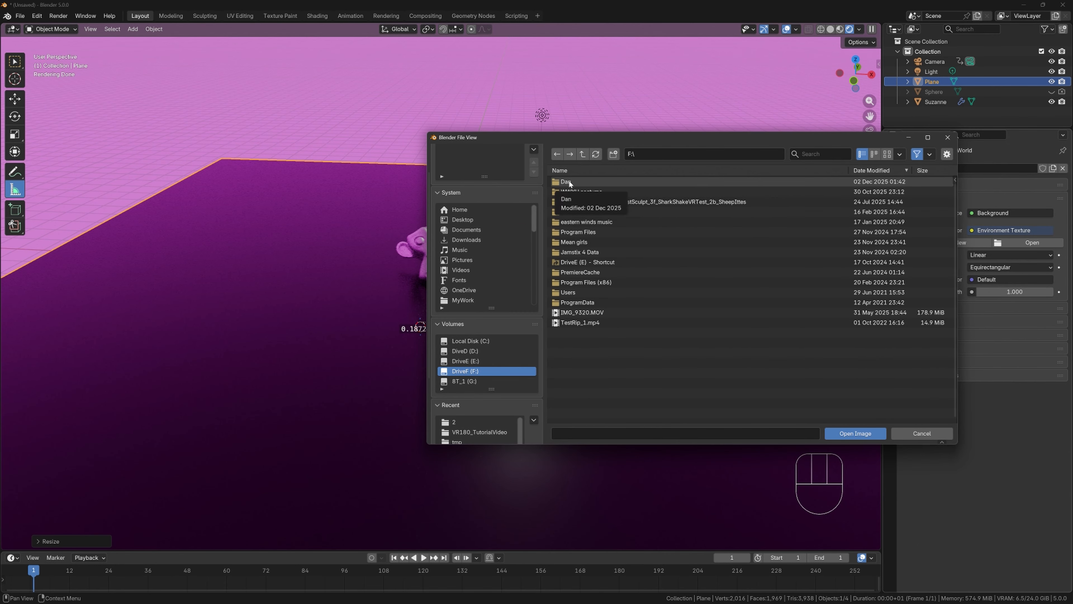
click(566, 182)
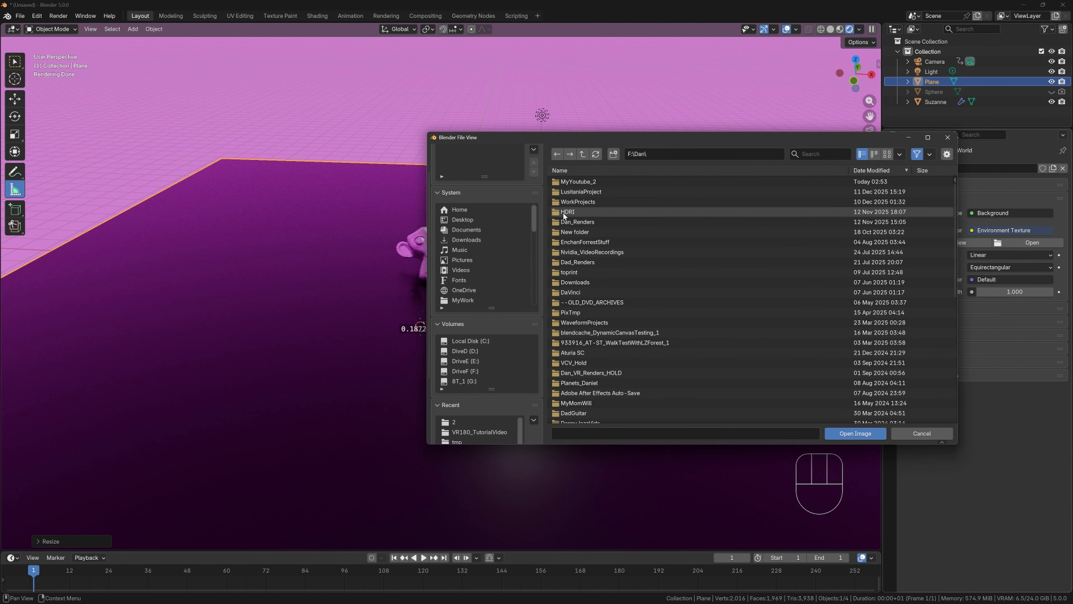
click(563, 212)
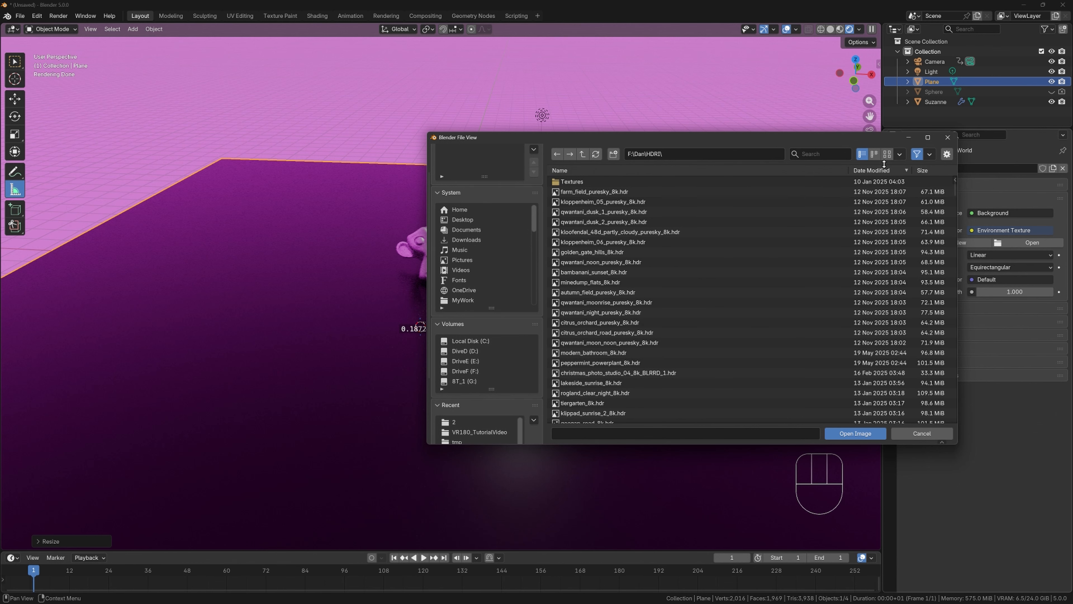
click(887, 154)
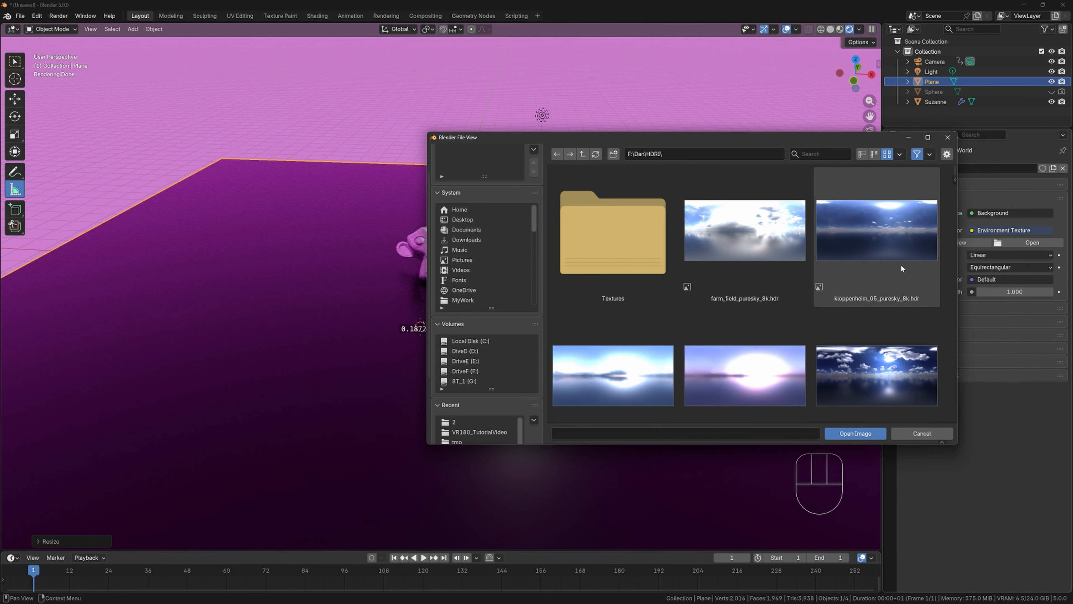
scroll(895, 302, down, 3)
double_click(884, 320)
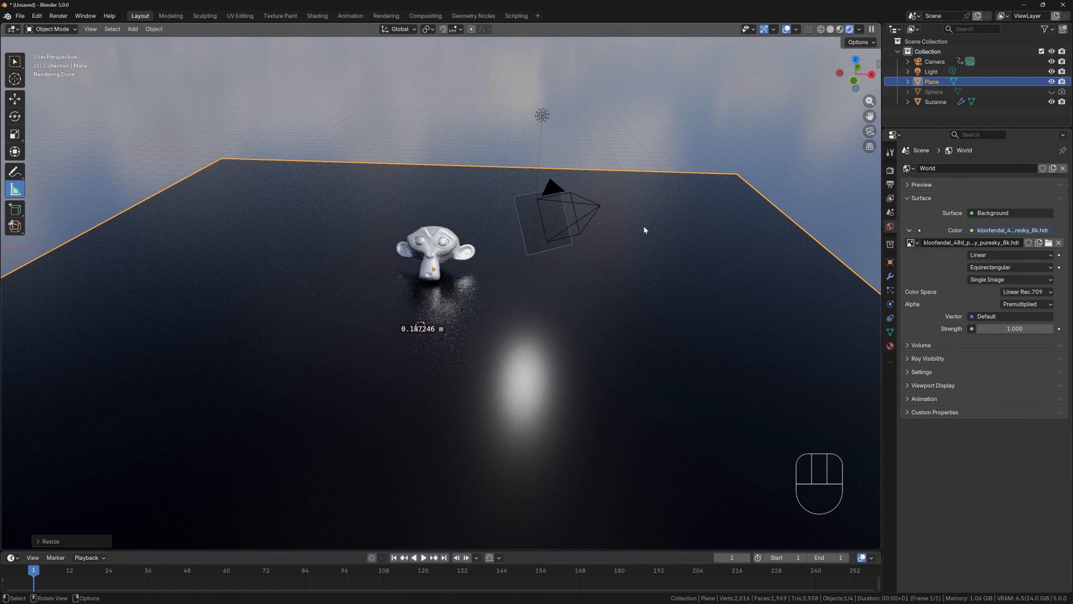
Step: Look through the camera, lock it to the view, move it closer to the monkey, and insert a keyframe on the selected plane
key(KP_0)
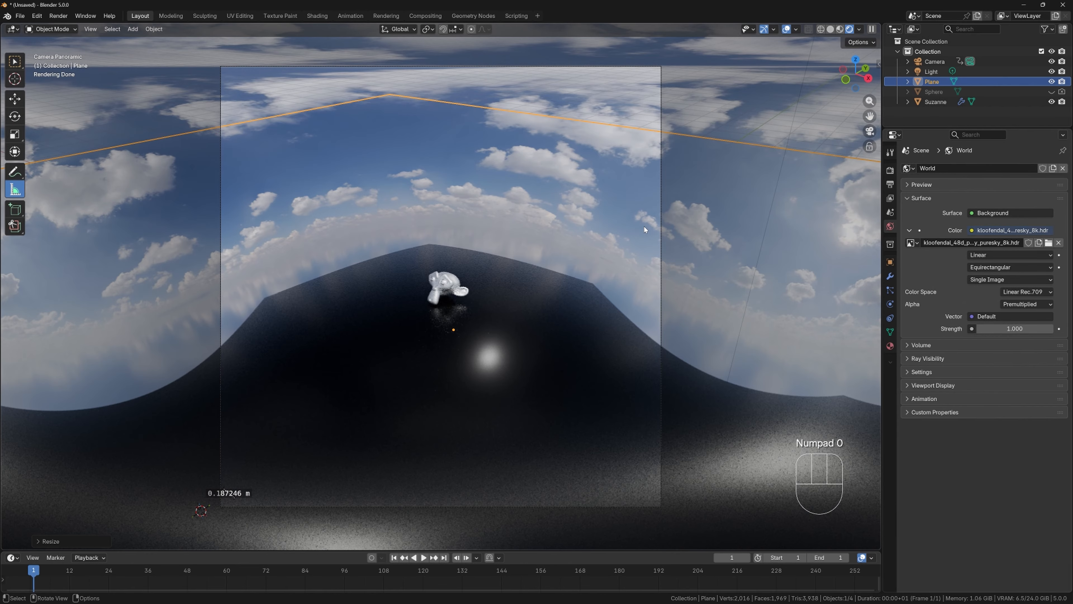
key(q)
click(567, 249)
scroll(532, 301, up, 6)
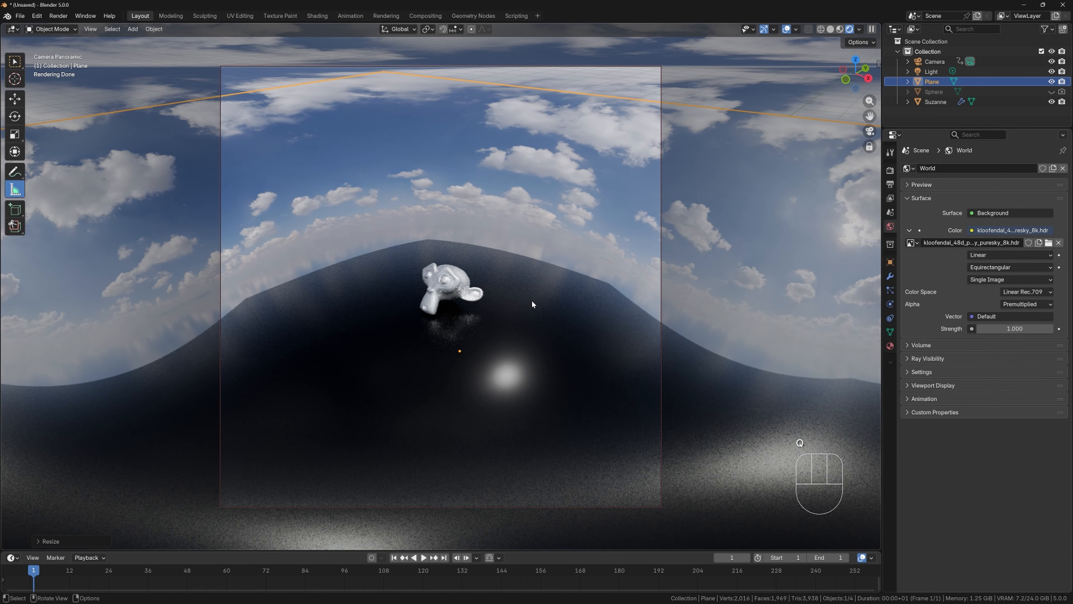
scroll(532, 301, up, 1)
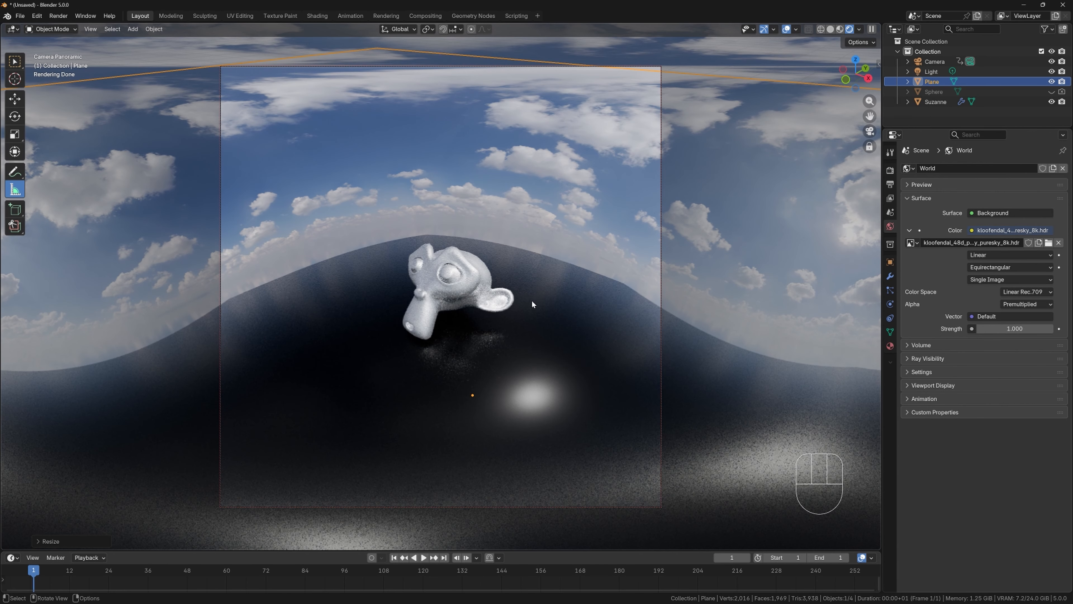
key(i)
Step: Compare the camera's stereo preview in solid and material preview shading, and return to rendered shading
click(841, 30)
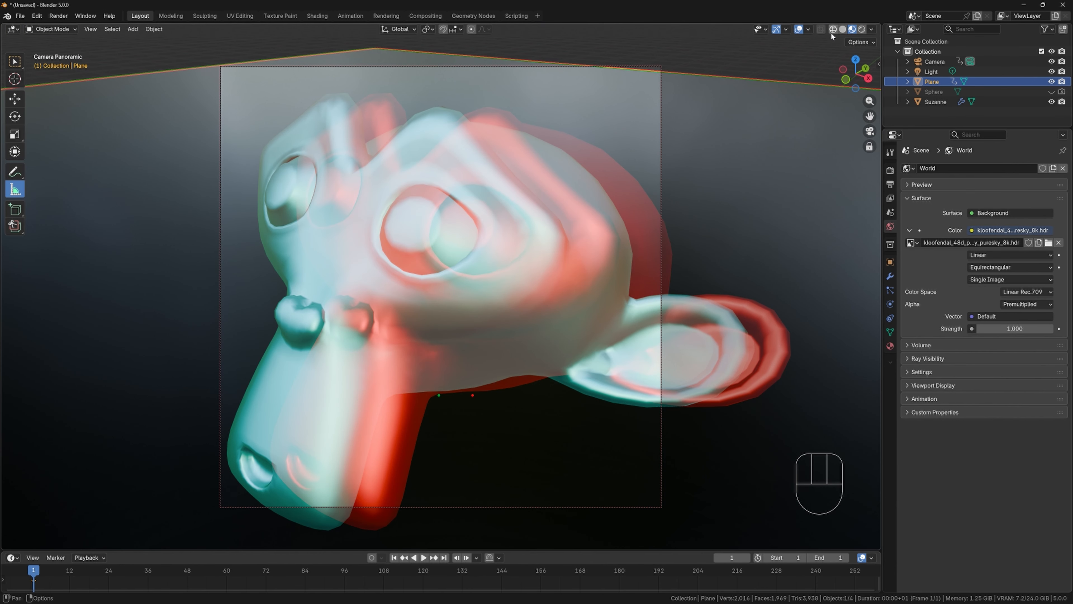
click(842, 30)
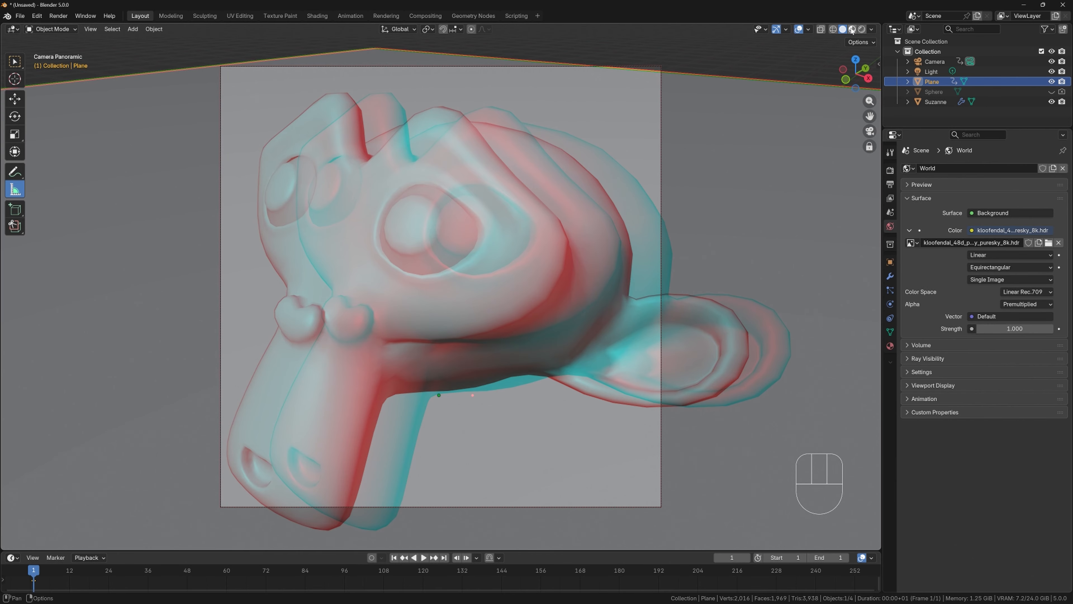
click(849, 29)
click(833, 29)
click(843, 30)
click(852, 29)
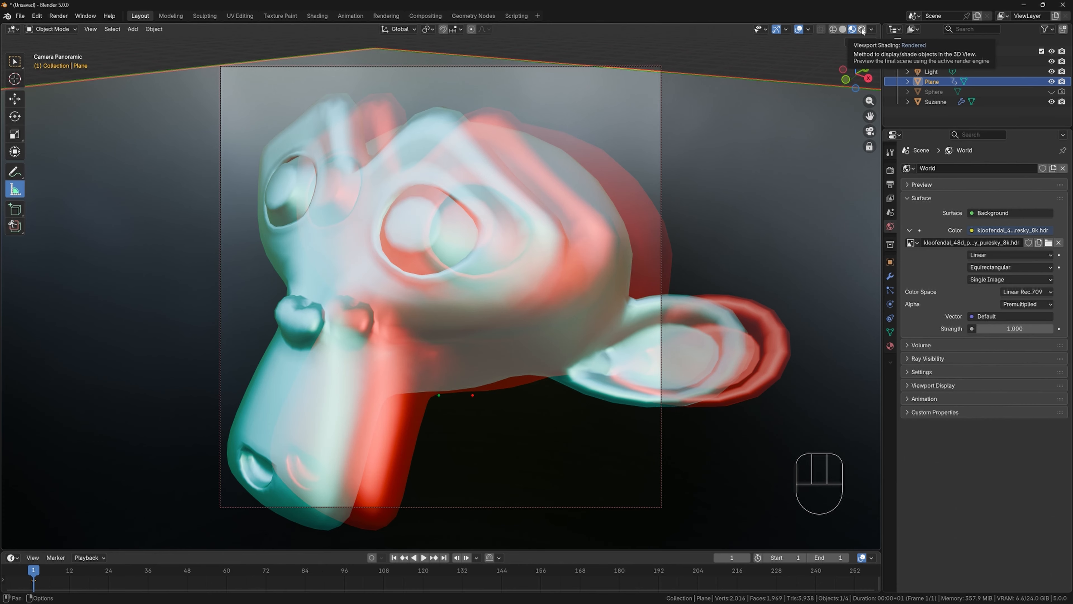
click(862, 30)
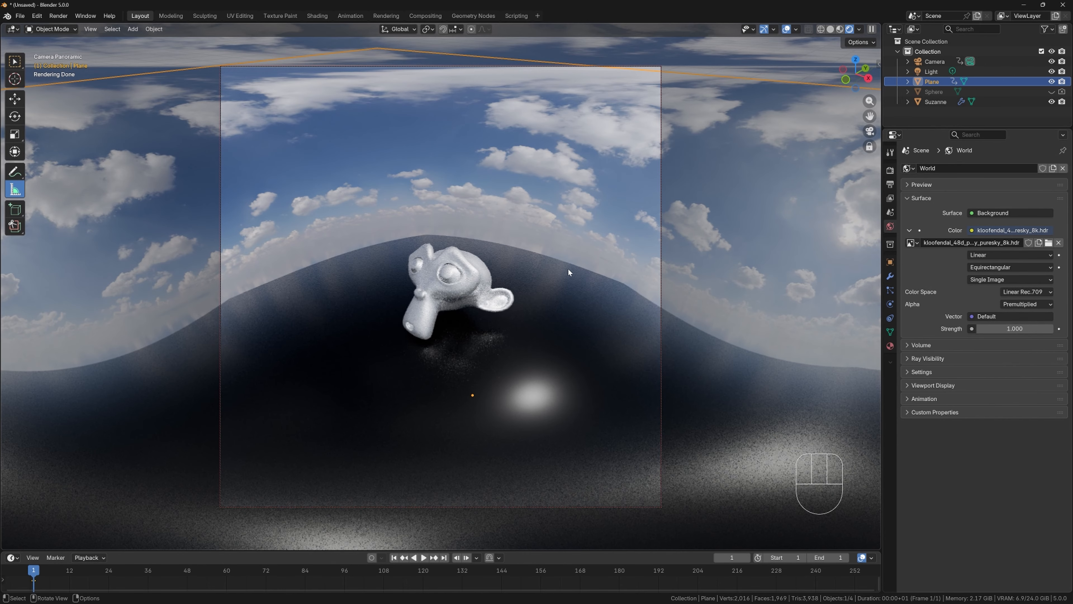
Step: Save the scene as SusVR180_1.blend in the VR180_TutorialVideo folder
click(20, 16)
click(27, 81)
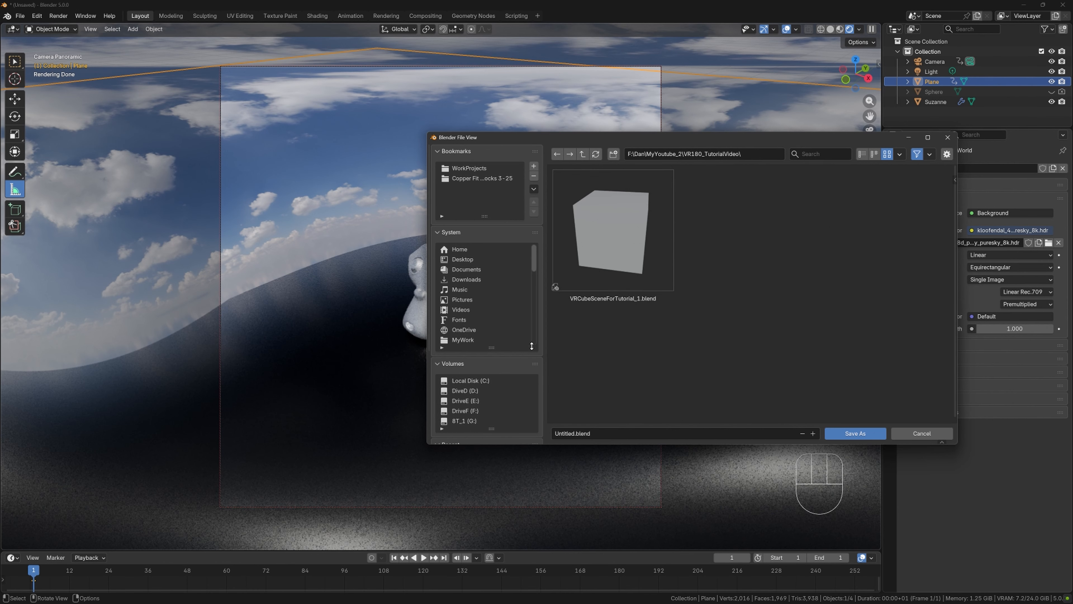
click(587, 433)
drag(572, 433, 554, 433)
key(BackSpace)
text(SusVR180_1)
click(862, 434)
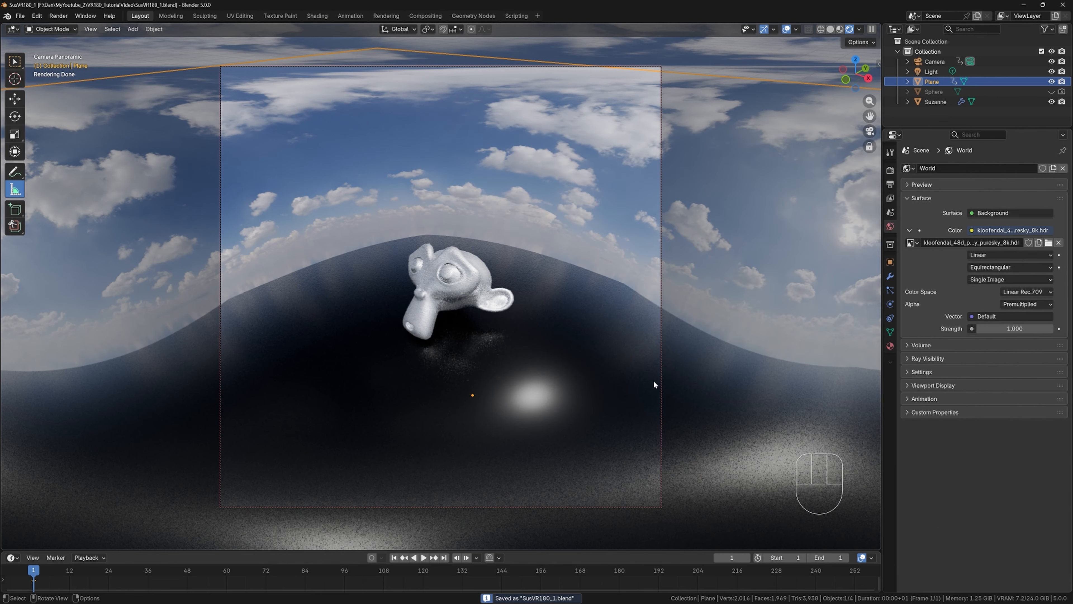
Step: Render frame 1 and view the left-eye image with the stereo display turned off
key(F12)
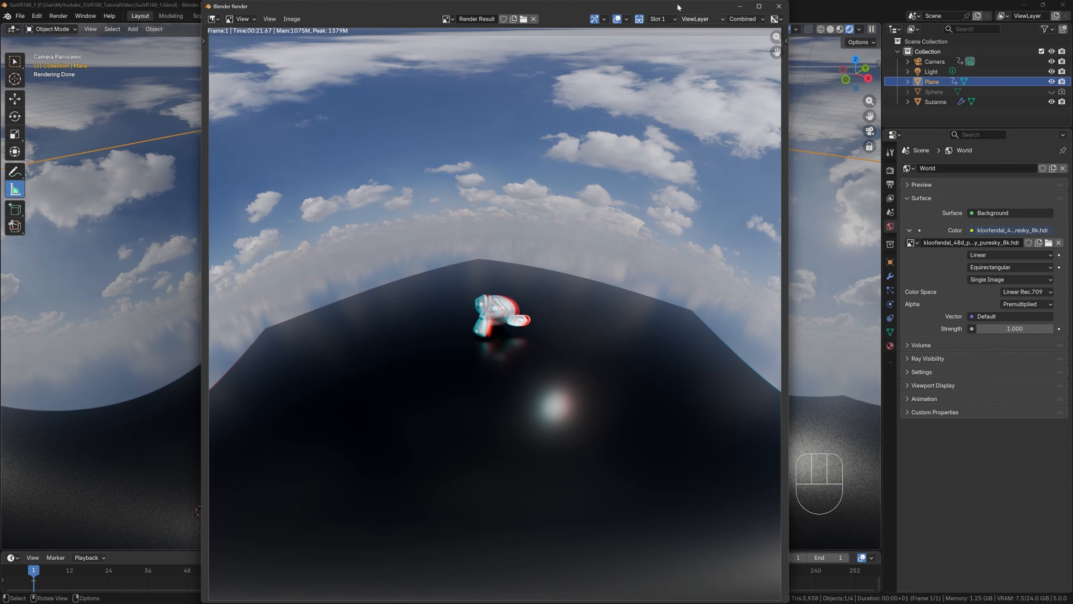
click(640, 20)
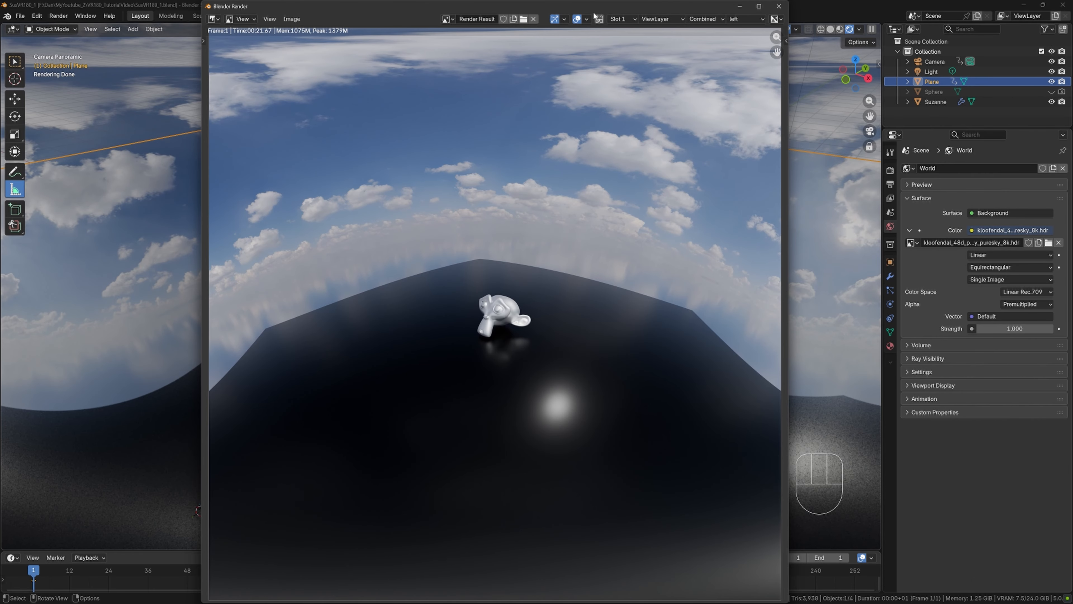
click(739, 20)
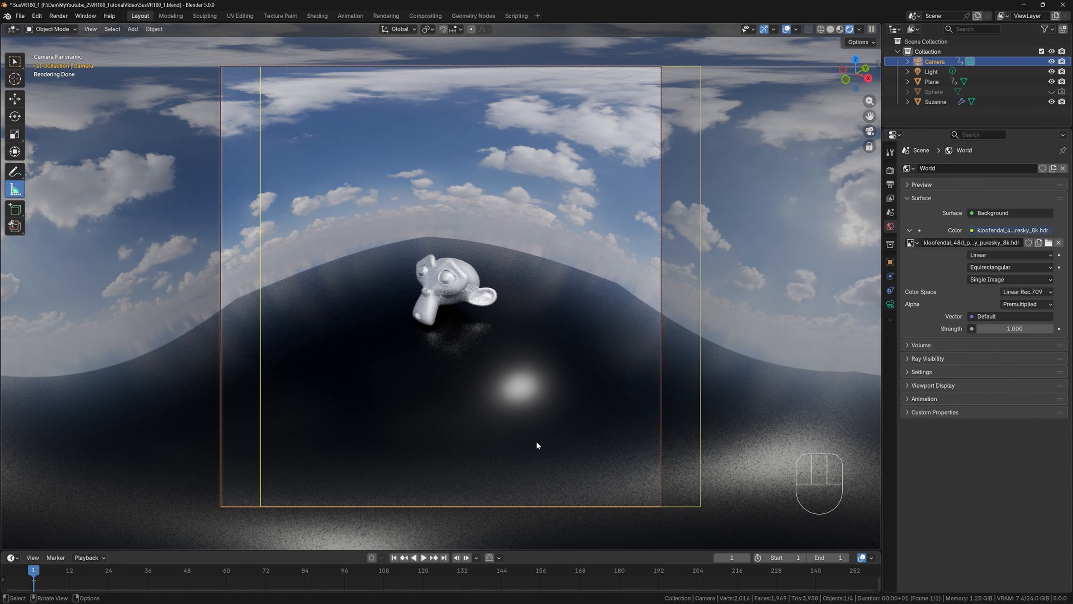
Step: Render frame 1 again with the closer camera and check the result in stereo and as separate eye views
click(59, 16)
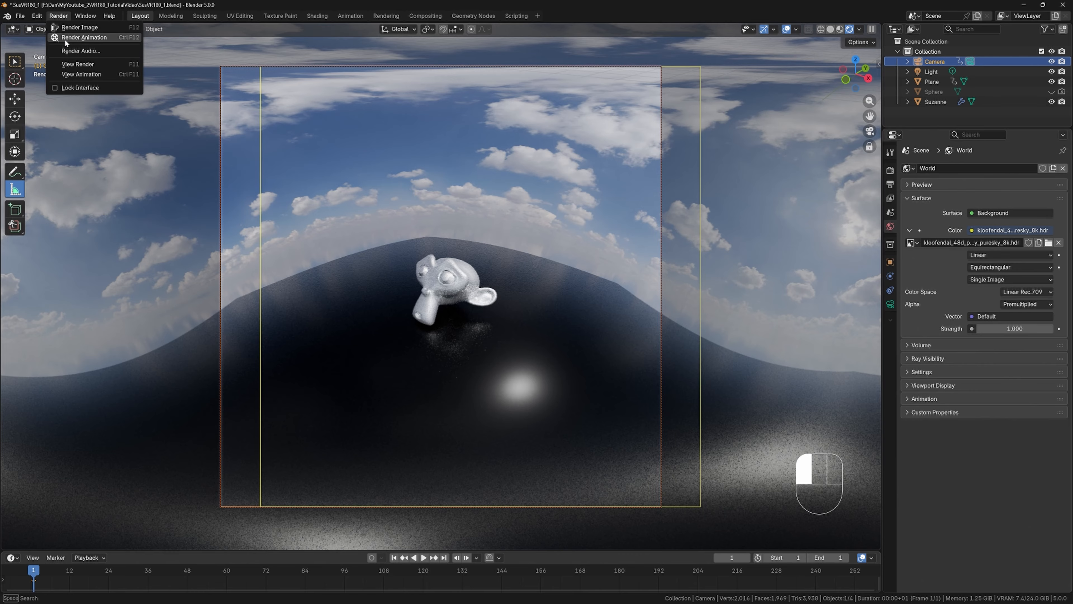
click(80, 37)
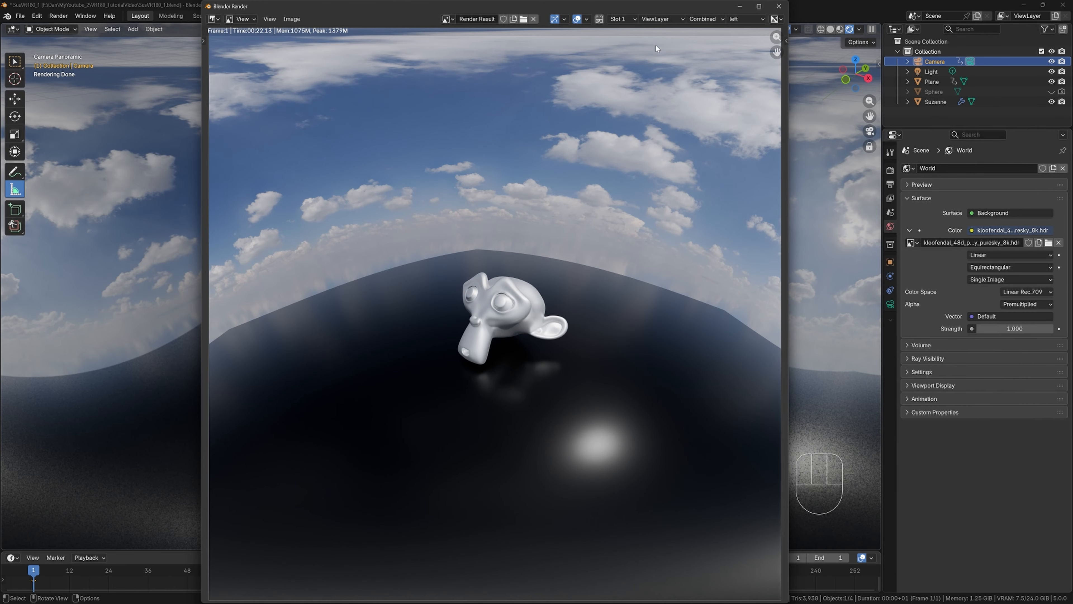
click(599, 19)
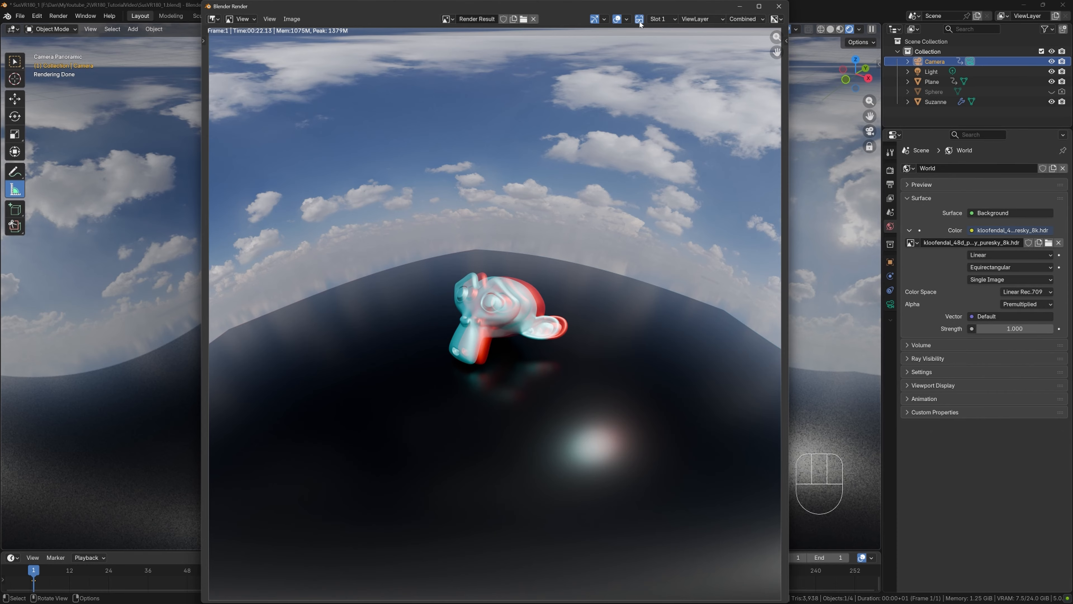
click(639, 19)
click(746, 19)
click(745, 43)
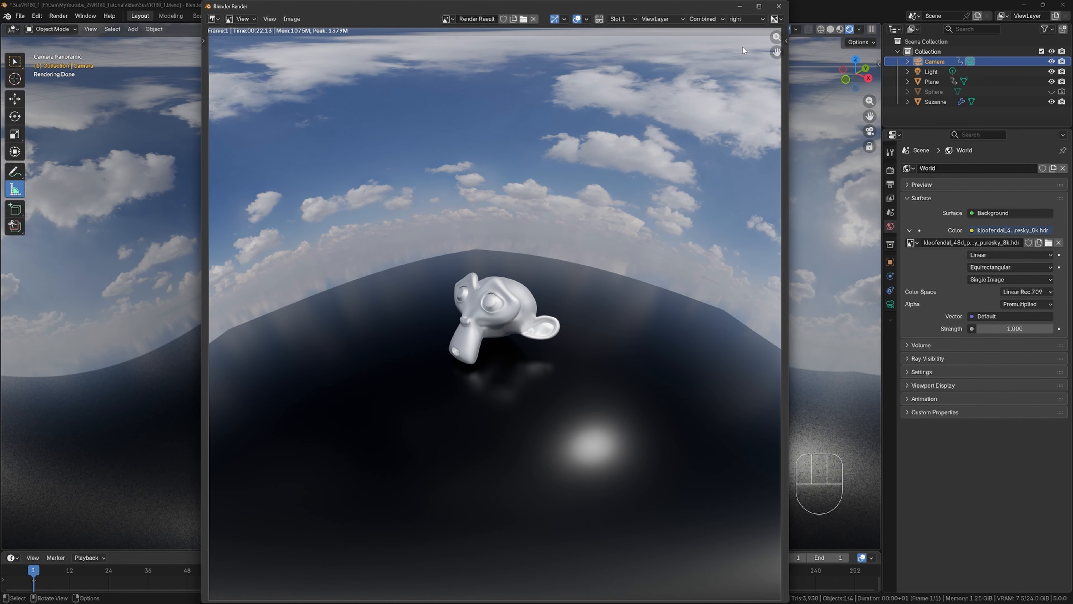
click(746, 18)
click(741, 53)
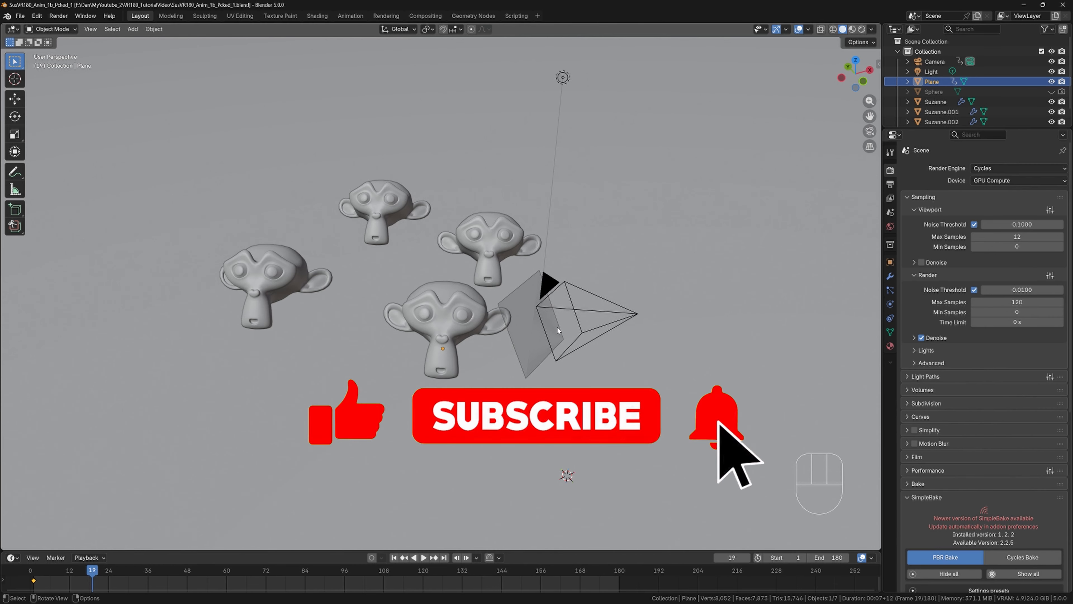
Step: Select the camera in the four-monkey scene and scrub the timeline to frame 117 to examine the camera's animation
alt+middle_drag(449, 333, 406, 347)
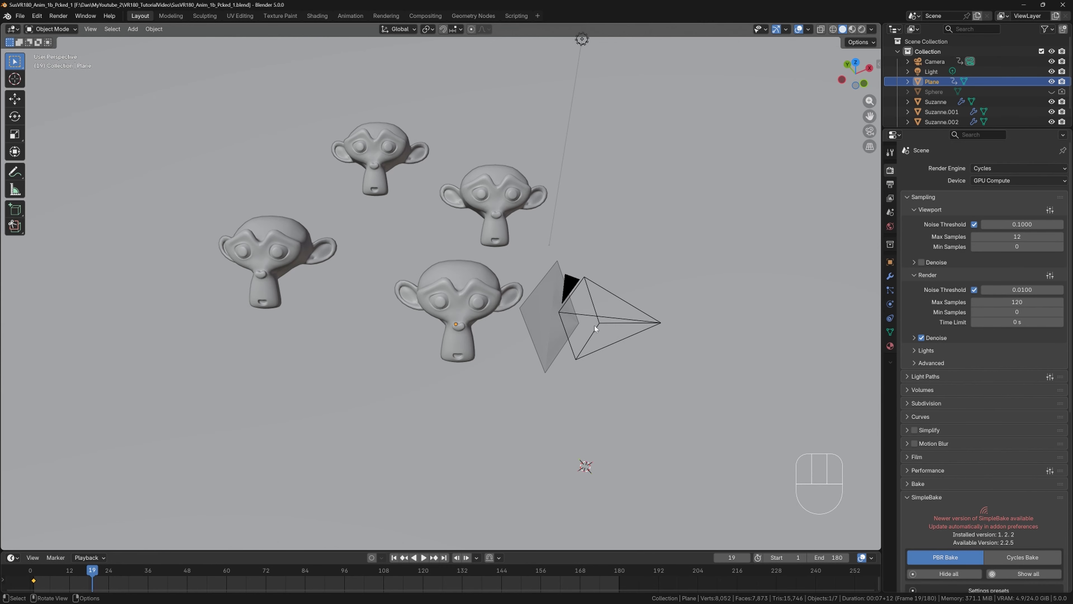
click(600, 351)
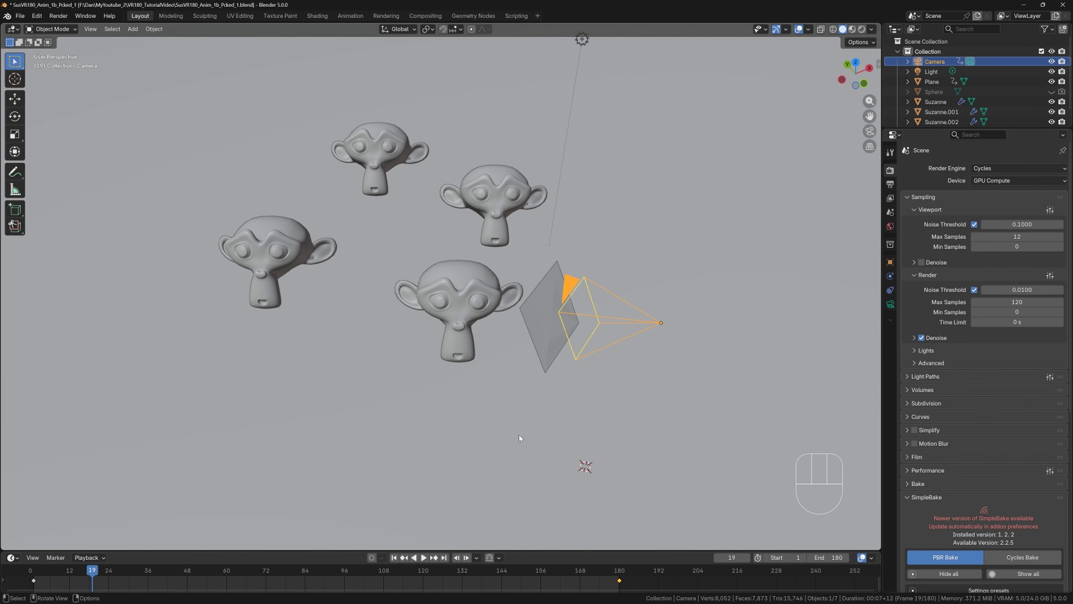
drag(211, 571, 416, 568)
middle_drag(559, 380, 609, 352)
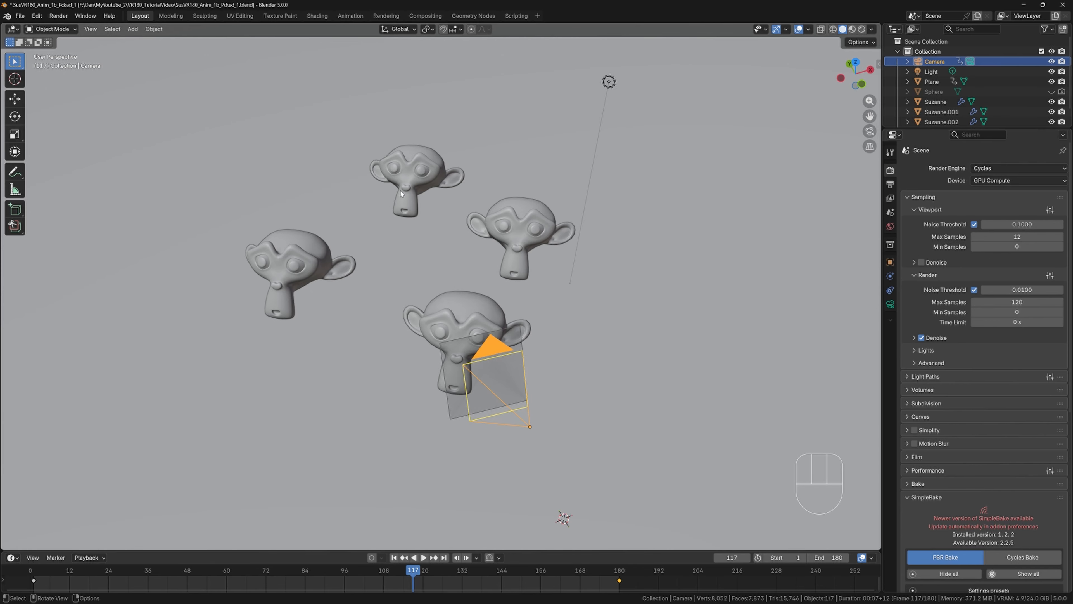
middle_drag(671, 394, 621, 365)
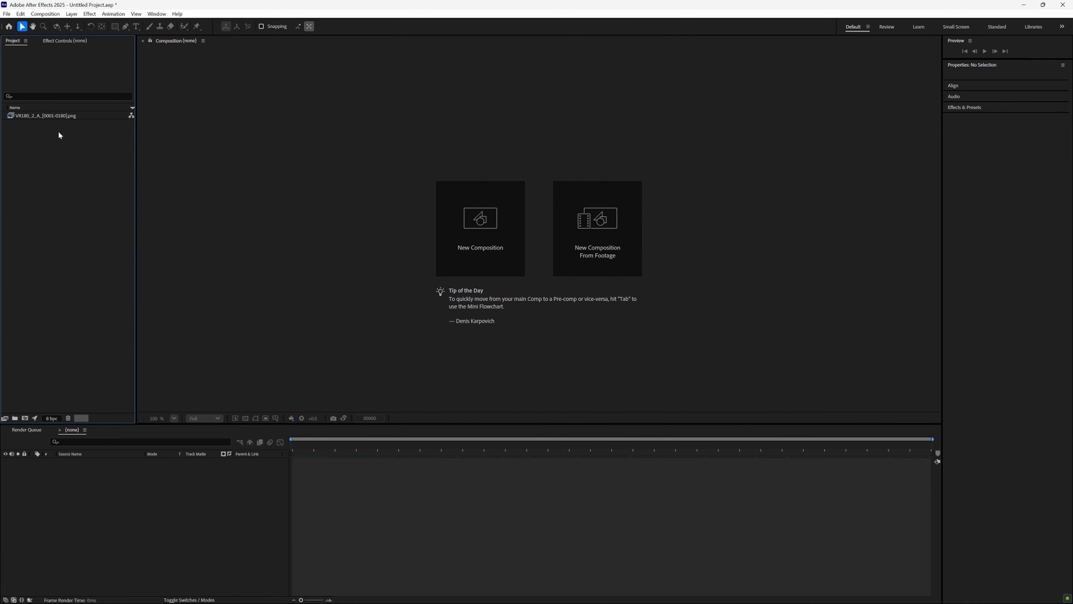
Step: In After Effects, create a composition from the VR180_2_A_[0001-0180].png sequence and scrub it to frame 107
click(51, 118)
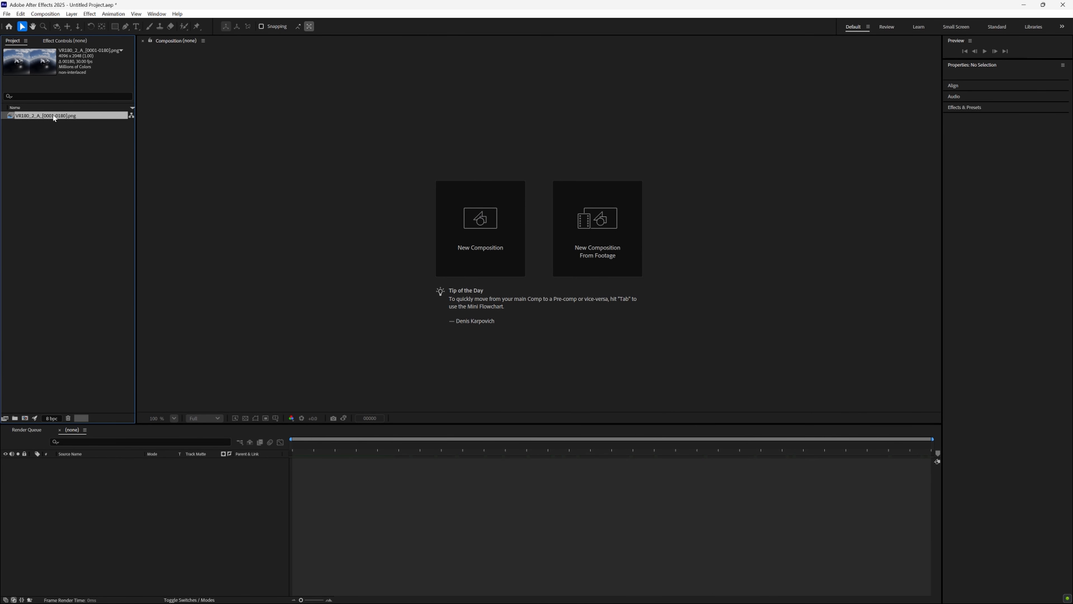
drag(54, 118, 25, 418)
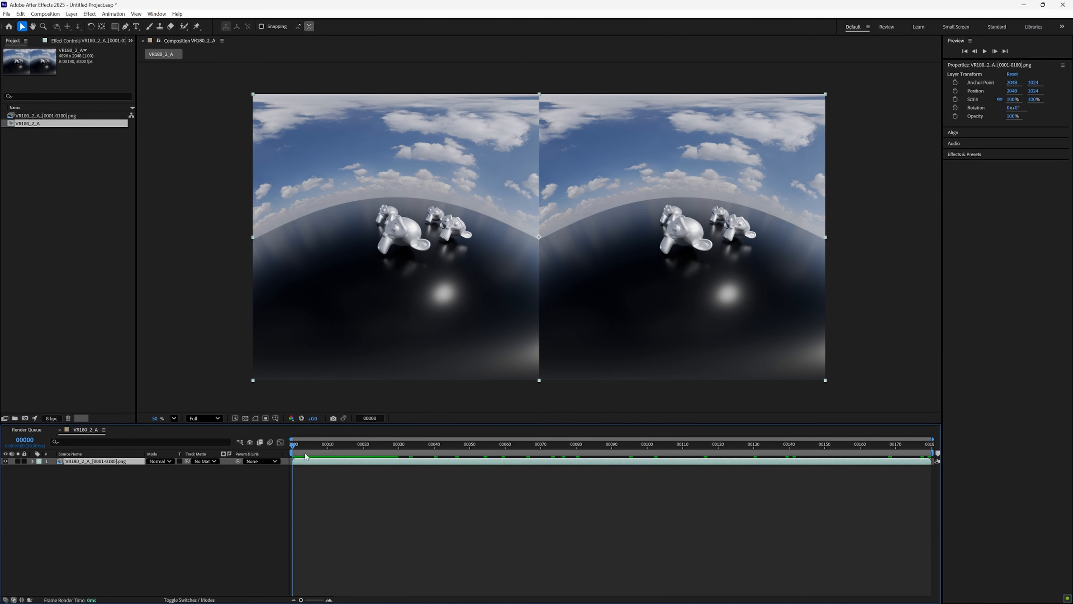
drag(306, 456, 475, 448)
drag(381, 447, 672, 446)
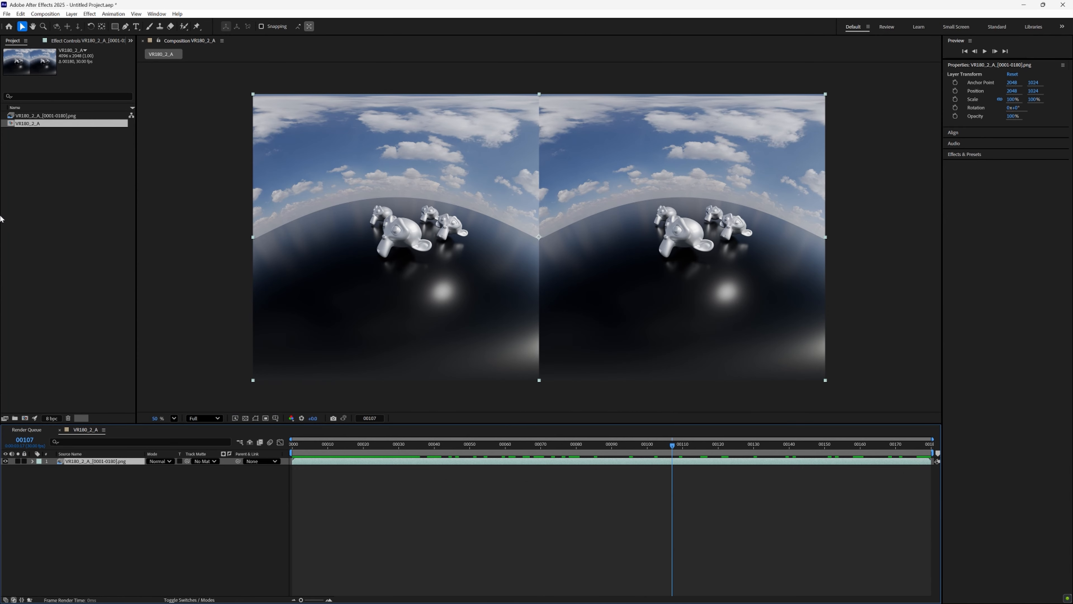
click(83, 494)
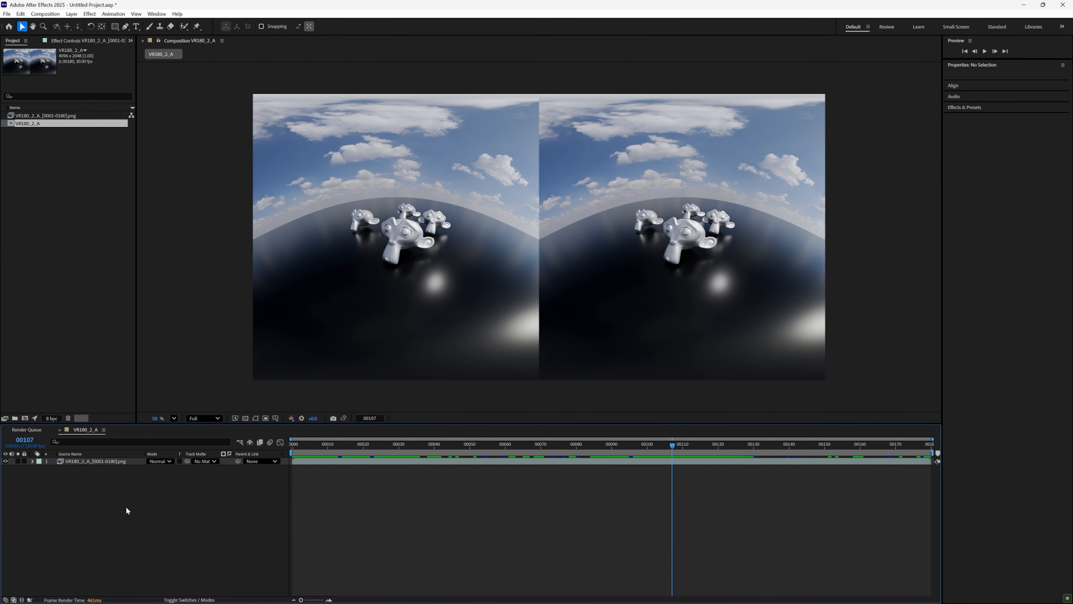
Step: Add the VR180_2_A composition to the render queue and set its H.264 target bitrate to 240 Mbps with Key Frame Distance enabled
click(45, 13)
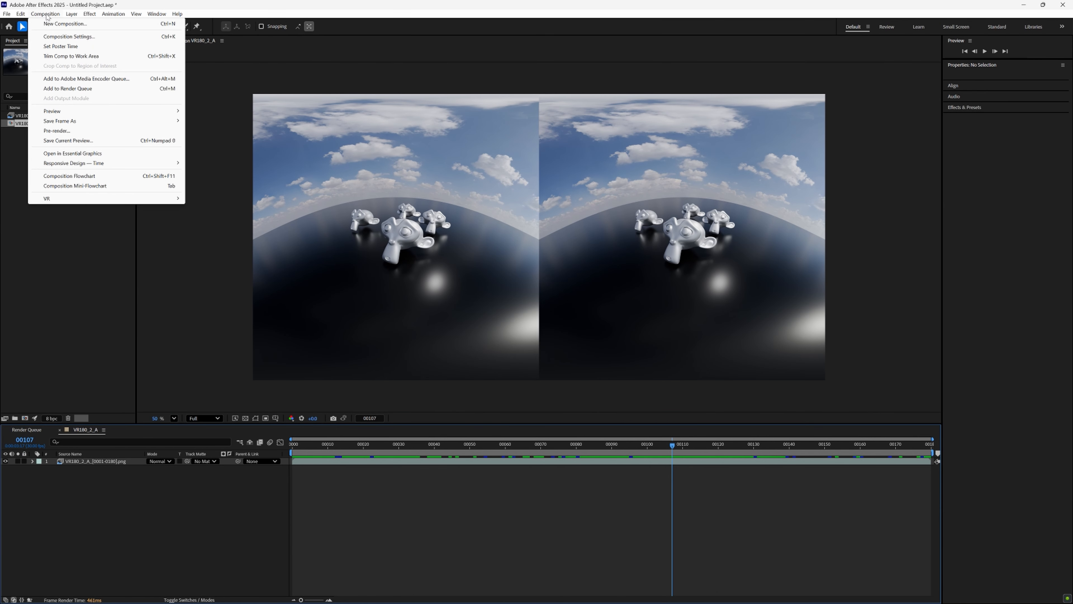
click(61, 90)
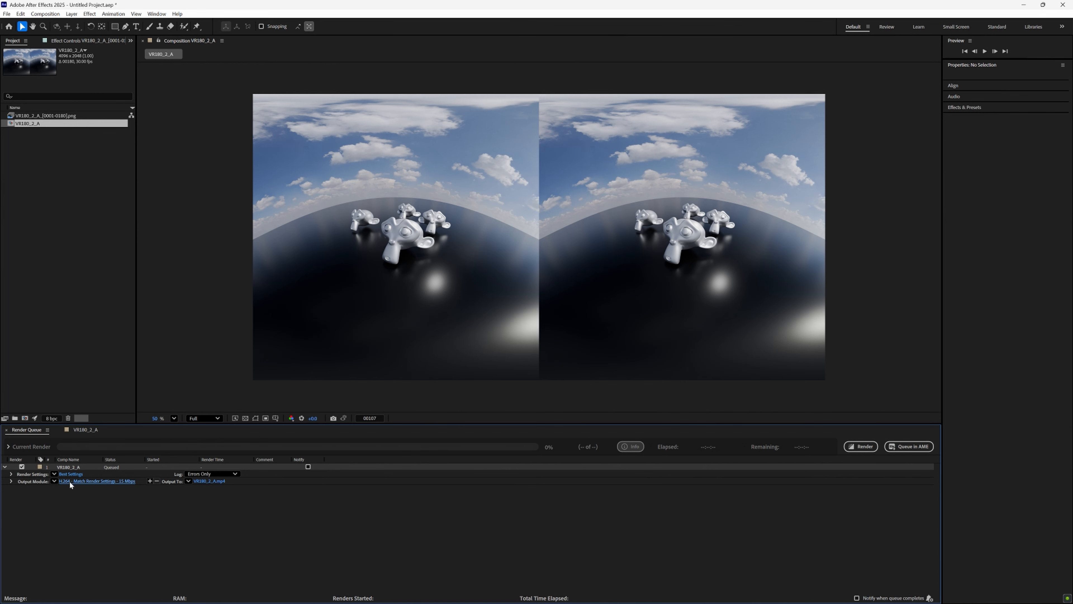
click(82, 482)
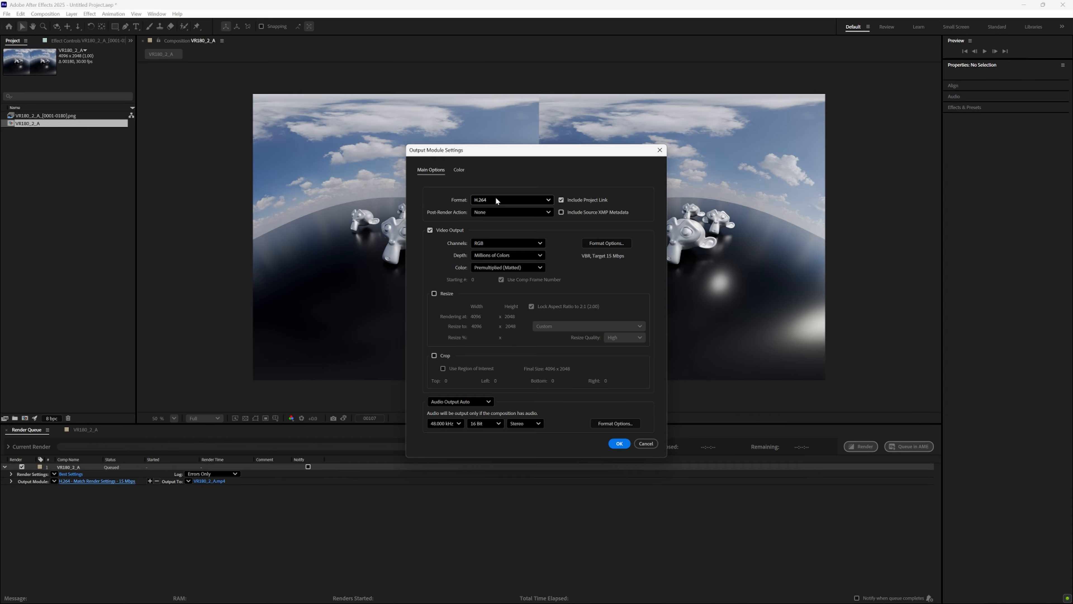
click(603, 243)
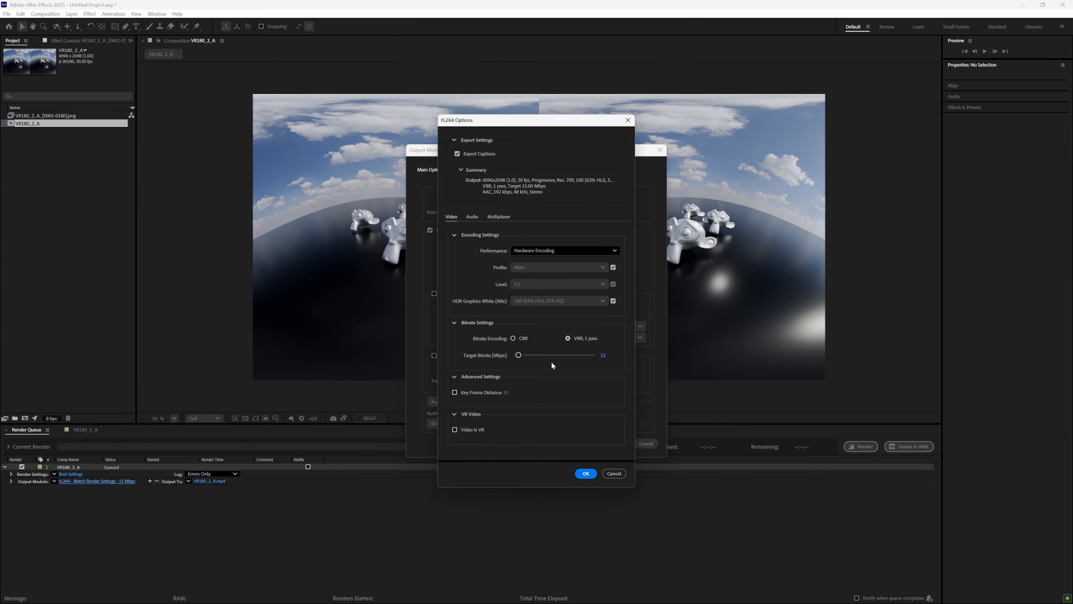
drag(524, 356, 596, 356)
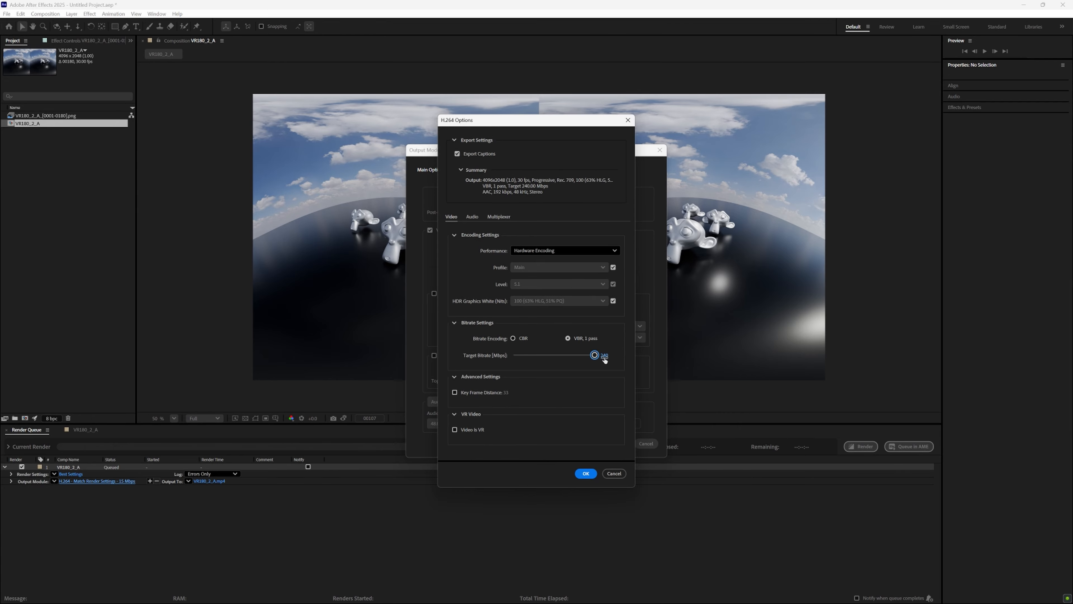
click(455, 392)
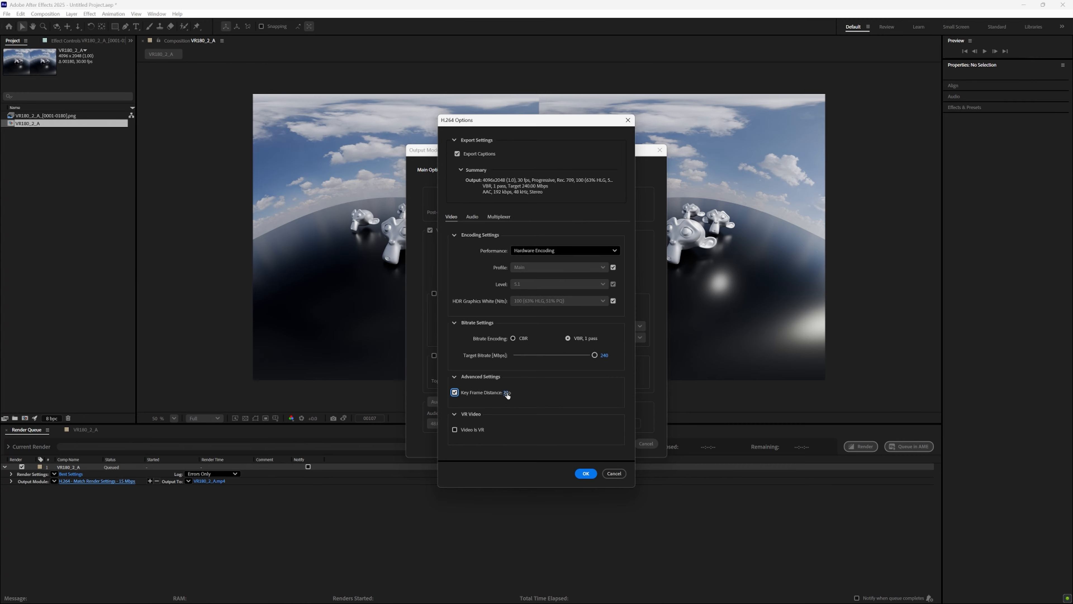
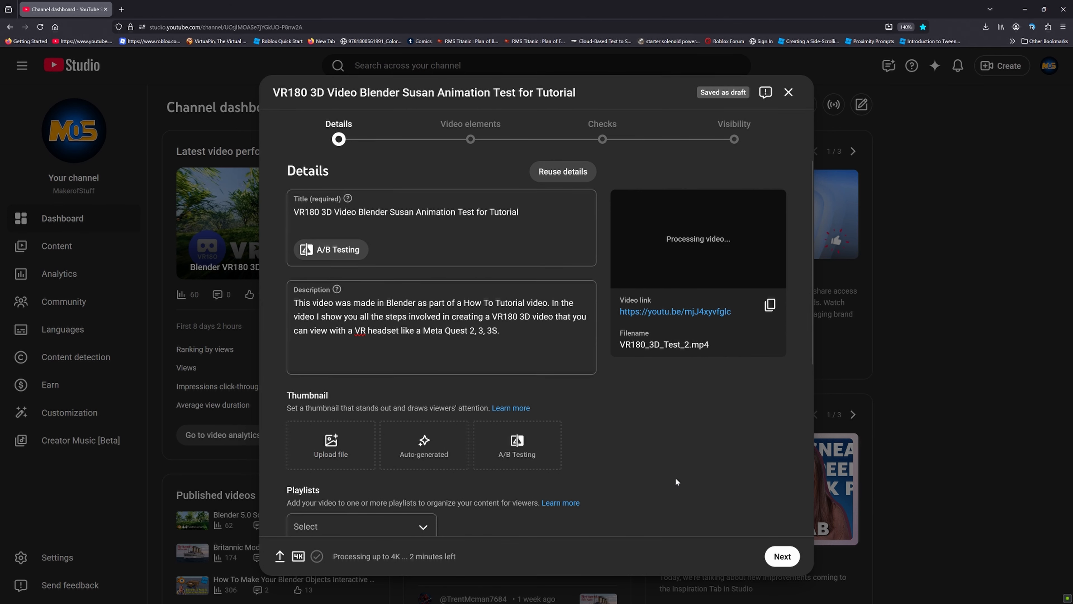
Step: In the YouTube Studio upload details, add the video to the 3D/VR playlist and mark it as not made for kids
scroll(638, 481, down, 3)
click(314, 414)
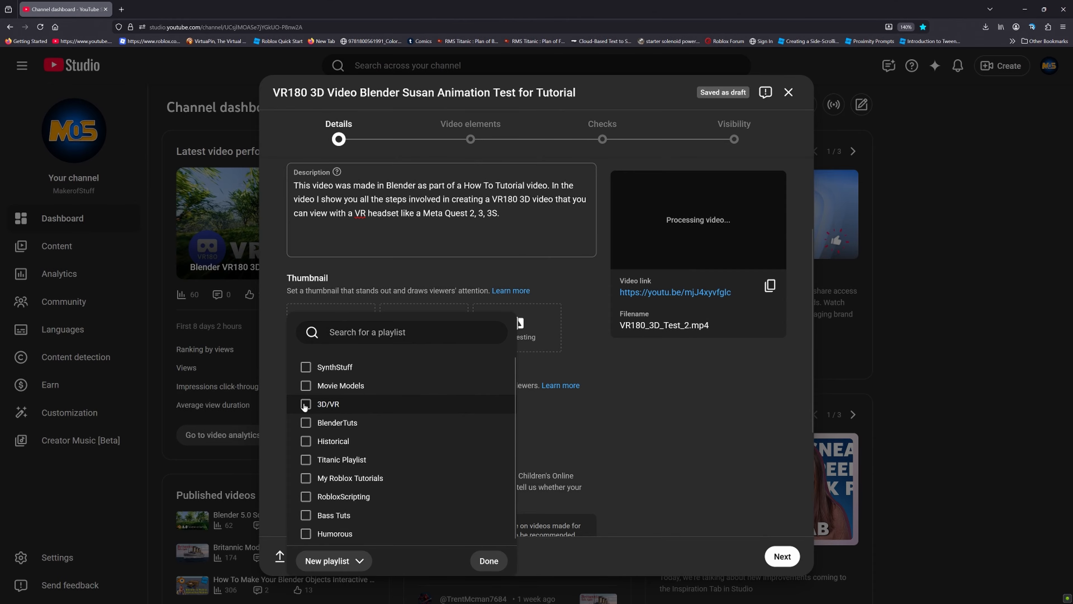
click(306, 405)
click(597, 413)
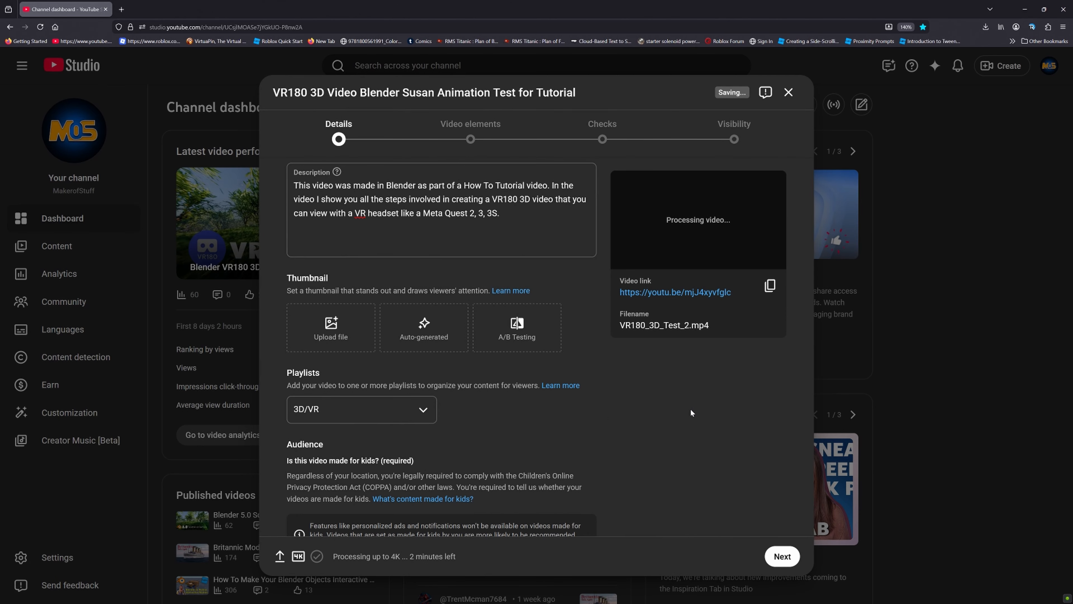
scroll(693, 421, down, 3)
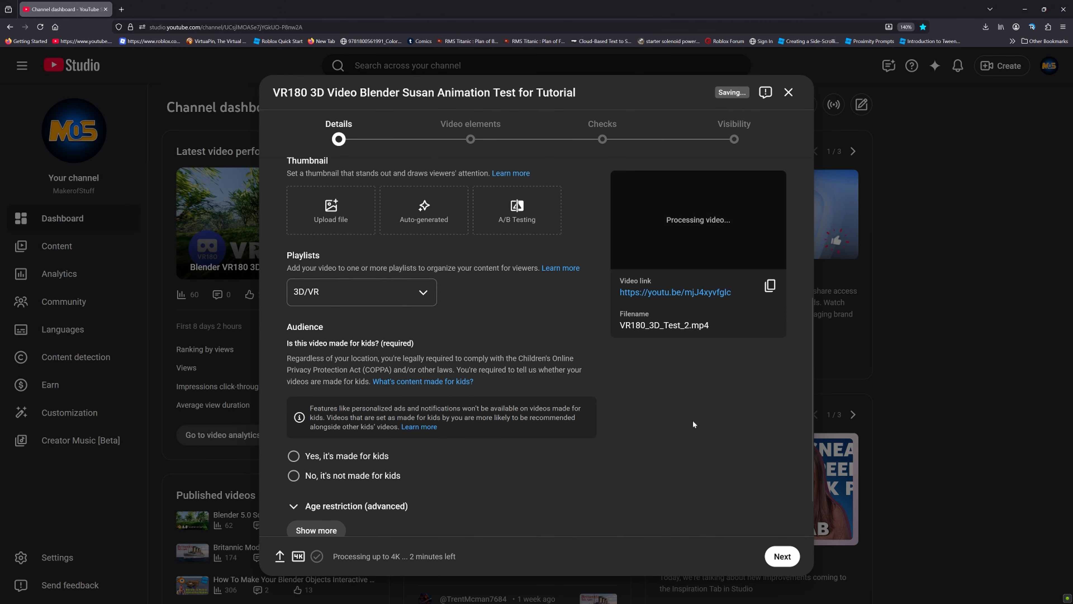
click(293, 476)
scroll(558, 465, down, 1)
Step: Expand the additional video details and set the category to Film & Animation
click(316, 477)
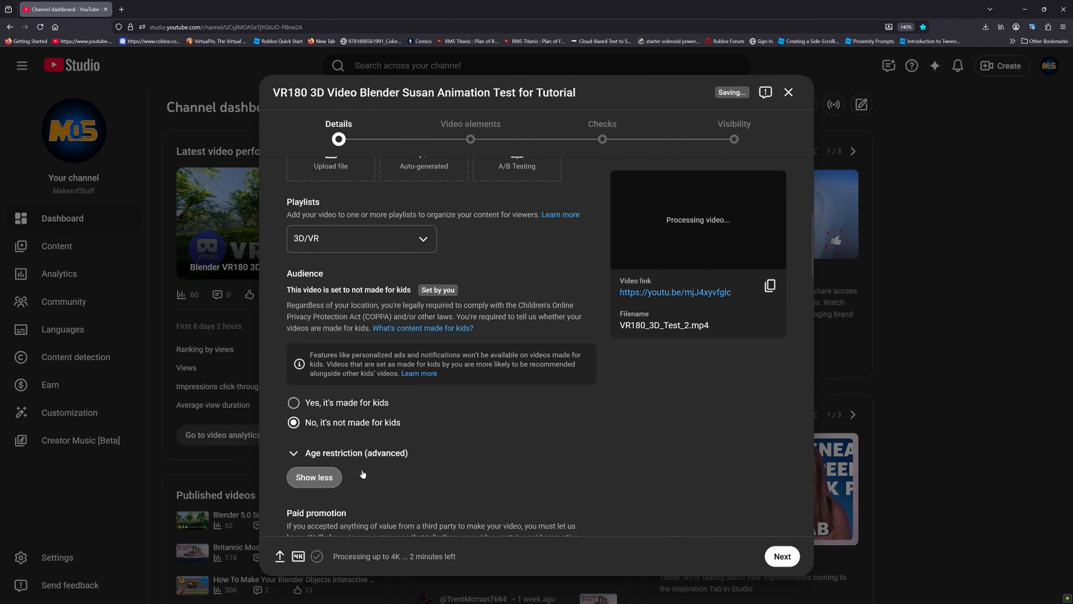
scroll(468, 449, down, 8)
click(338, 304)
click(329, 379)
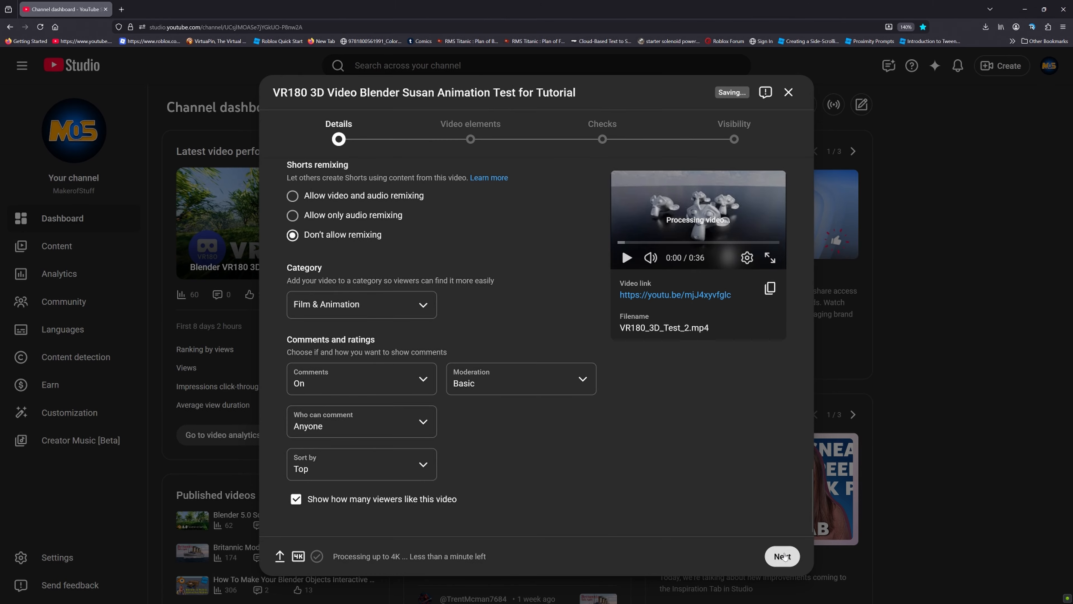
Step: Advance the upload past the video elements and checks stages to the visibility stage
click(782, 556)
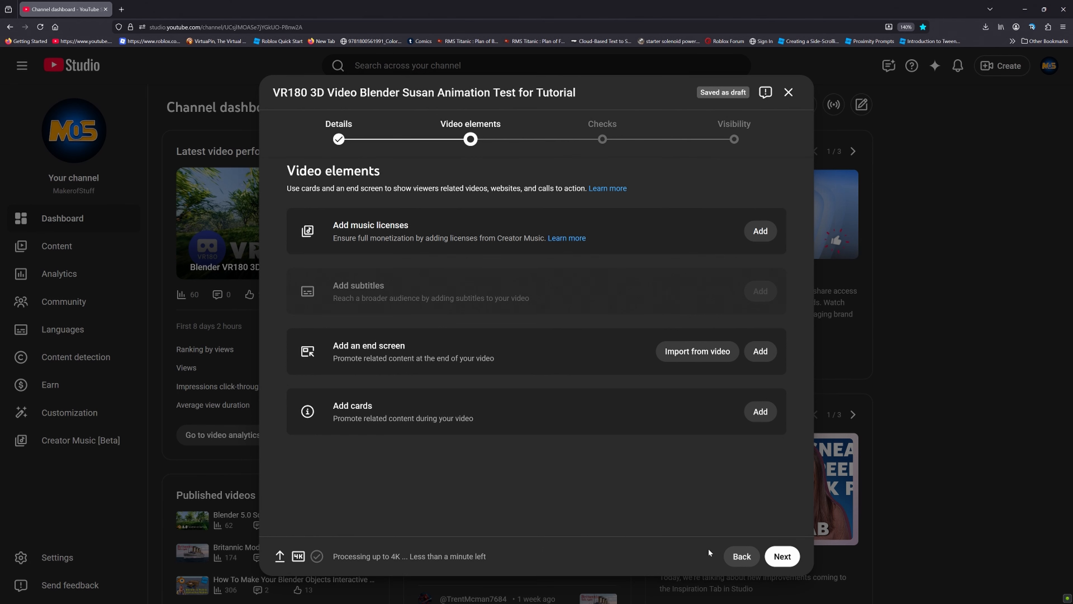
click(782, 557)
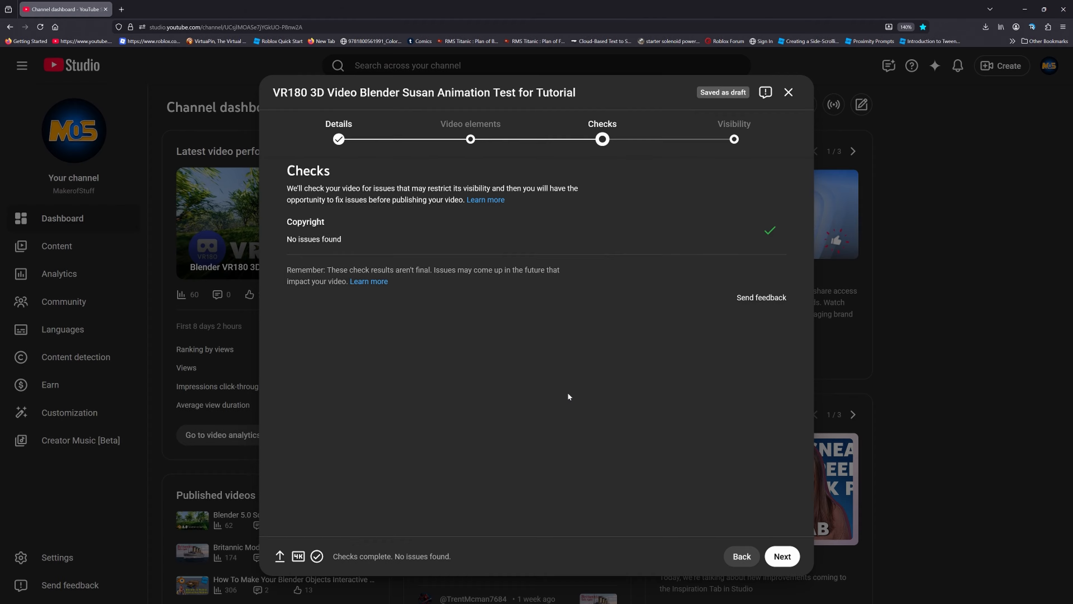
click(783, 556)
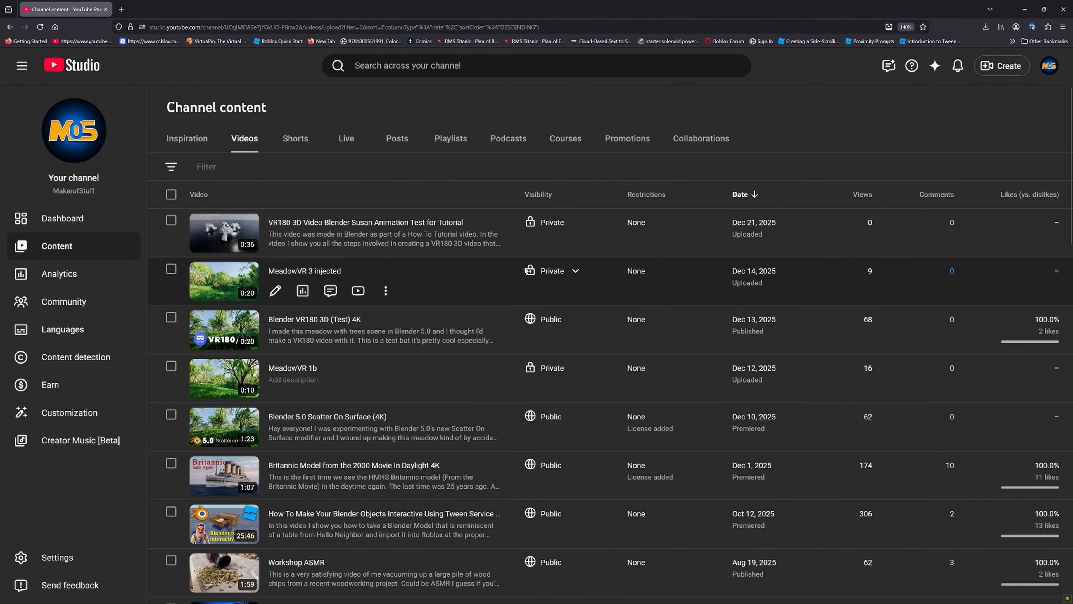
Step: Open the uploaded Susan animation test video on YouTube, play it and pause at 0:06
mouse_move(350, 247)
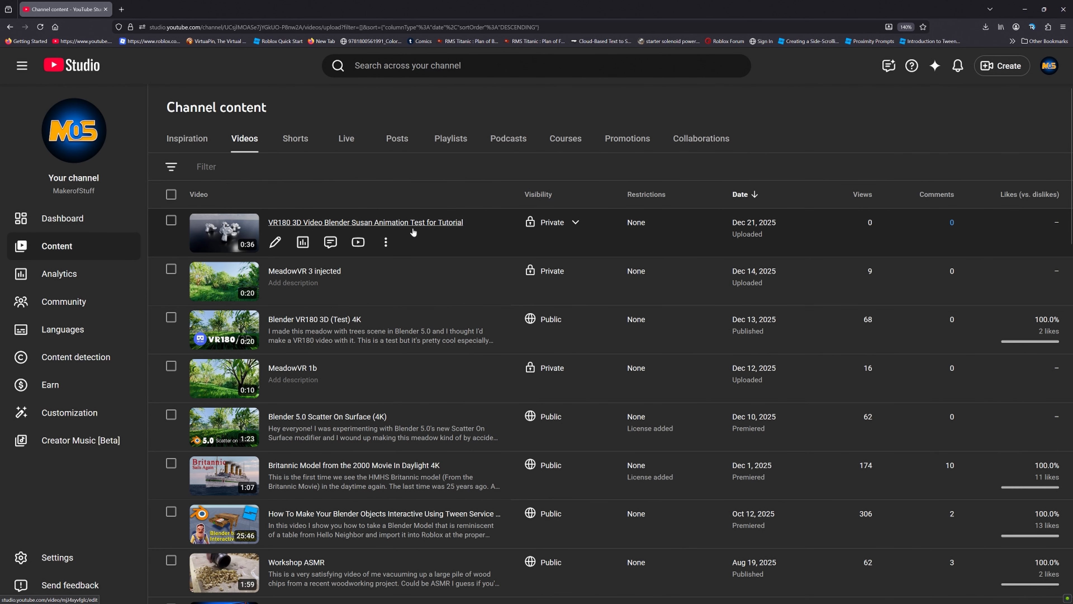
mouse_move(529, 224)
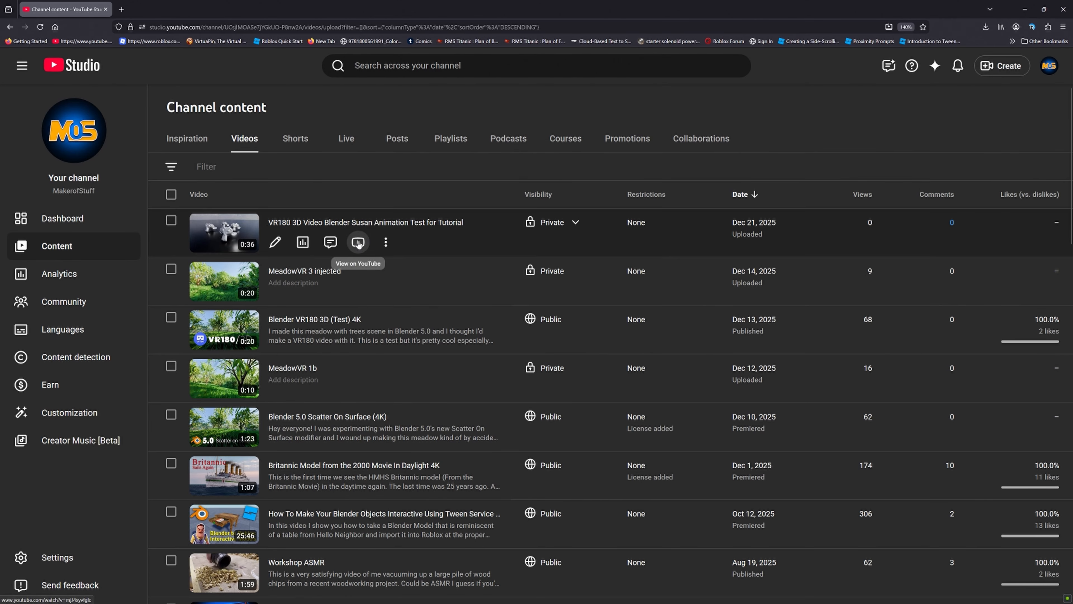
click(358, 242)
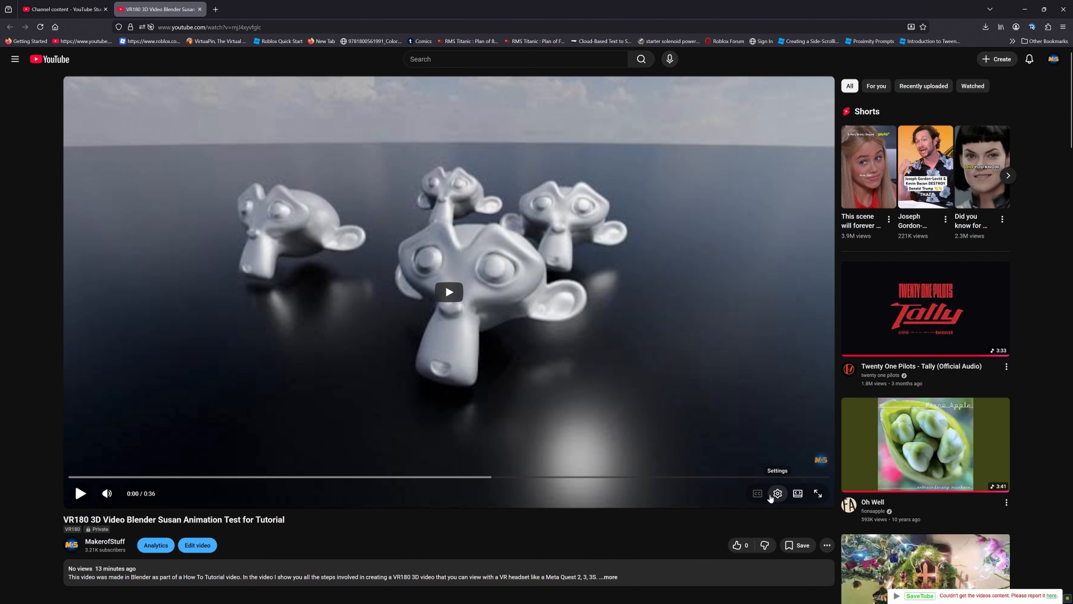
click(80, 493)
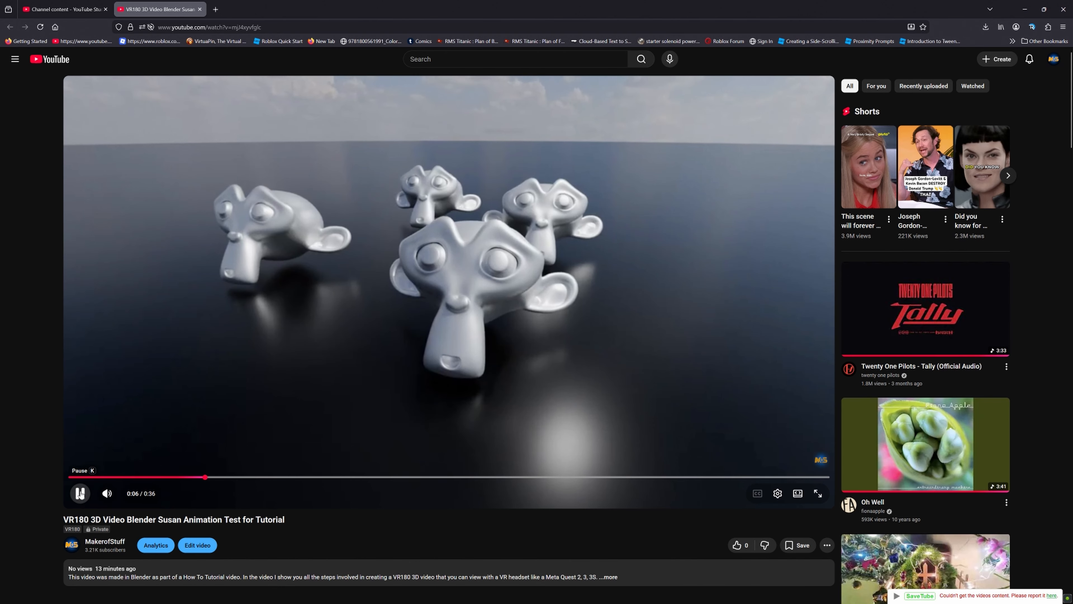
click(439, 322)
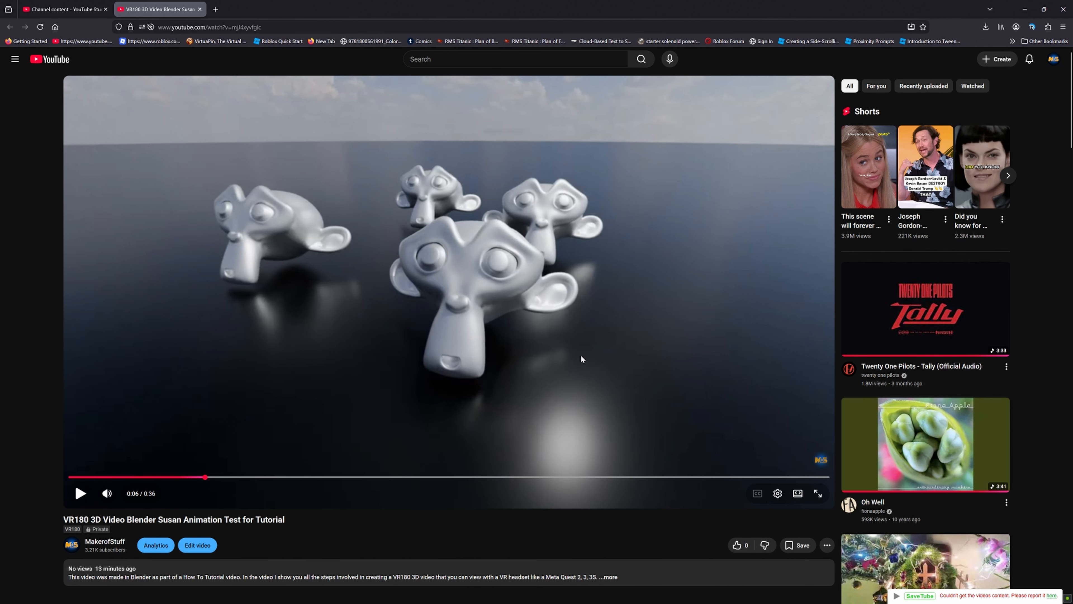
Step: Set the Susan test video's playback quality to 720p
click(778, 494)
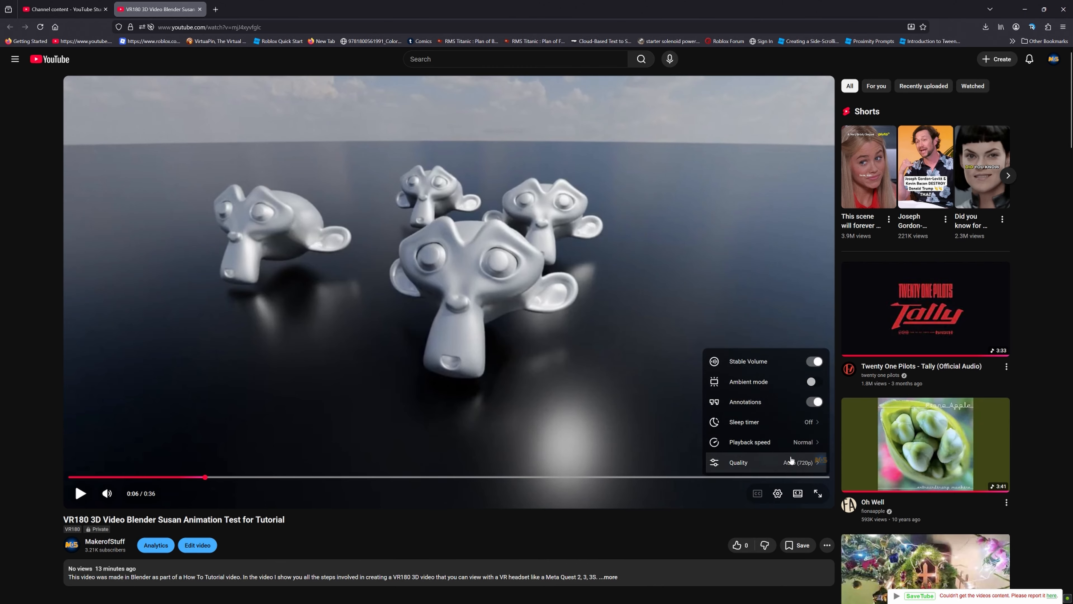
click(790, 462)
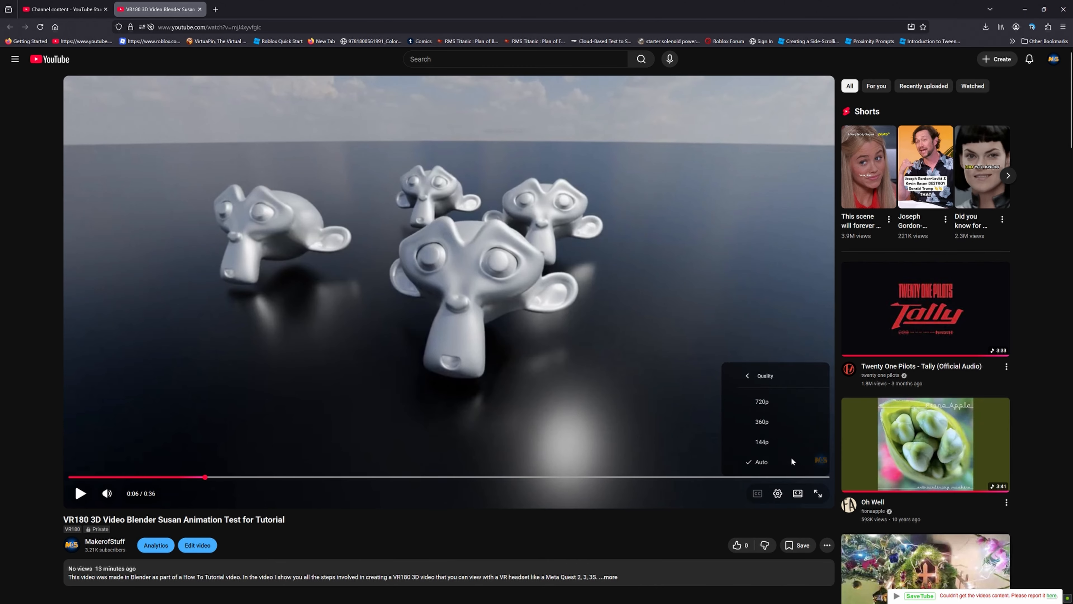
click(749, 403)
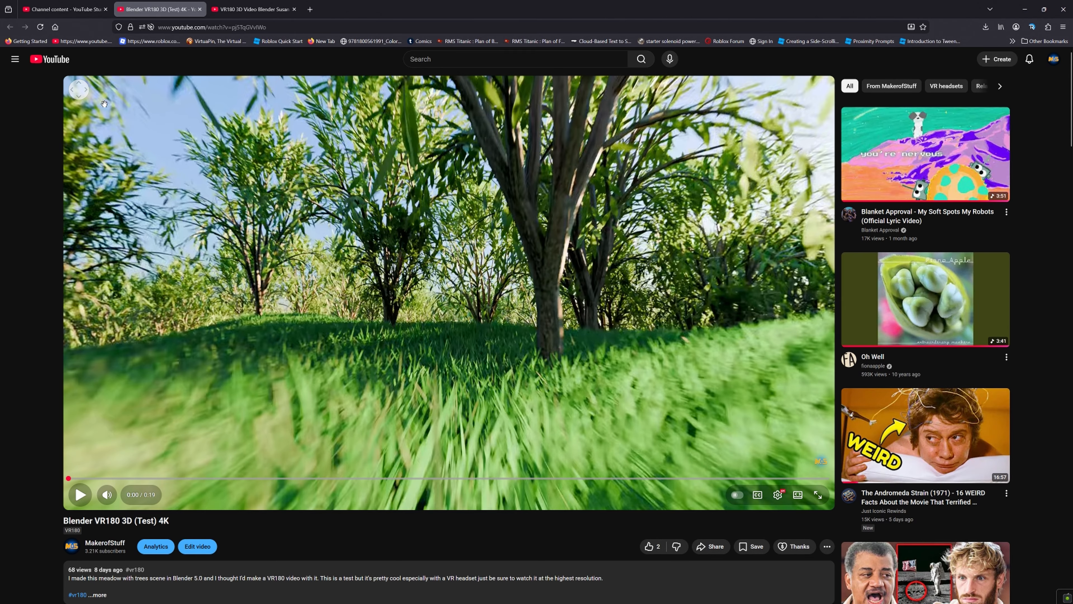
Step: Look around the 180-degree view of the Blender VR180 3D (Test) 4K video and start playing it
drag(455, 316, 504, 302)
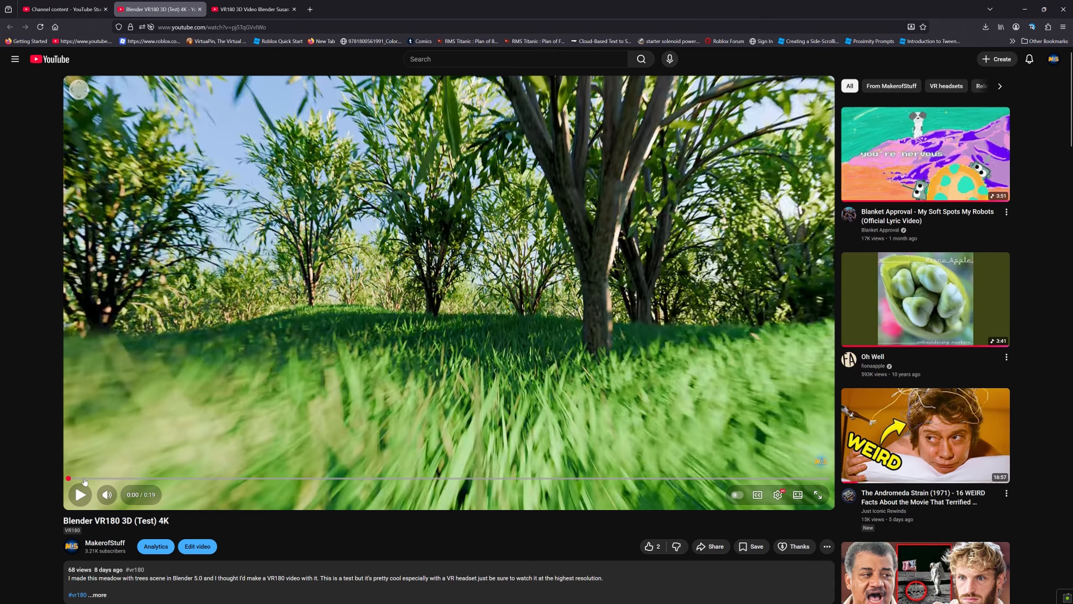
click(80, 494)
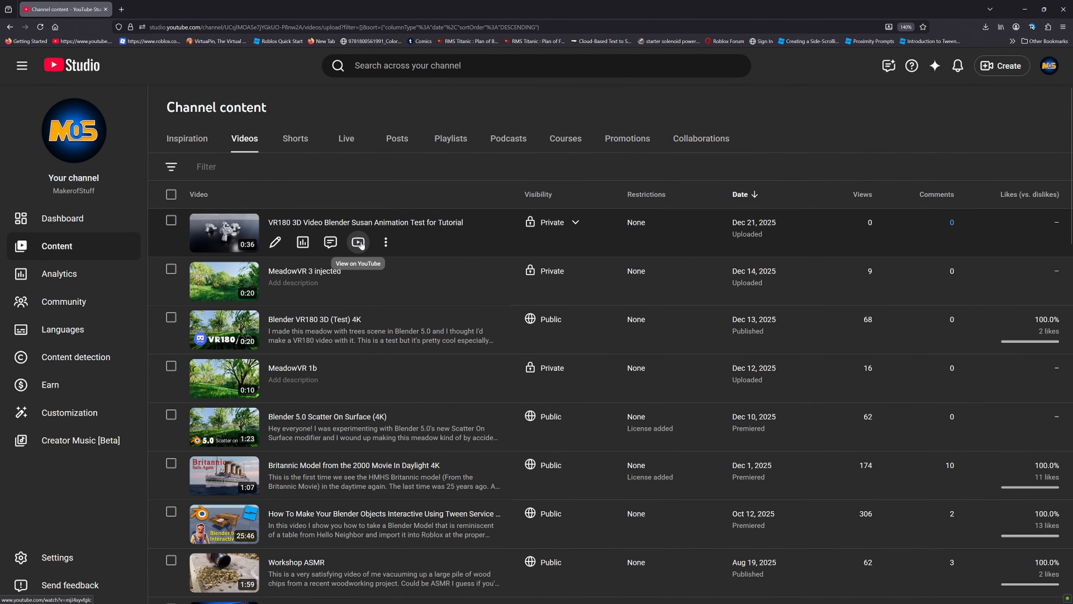
Step: Open the Susan test video from the channel content, turn its view slightly and play it at 240s quality
click(359, 242)
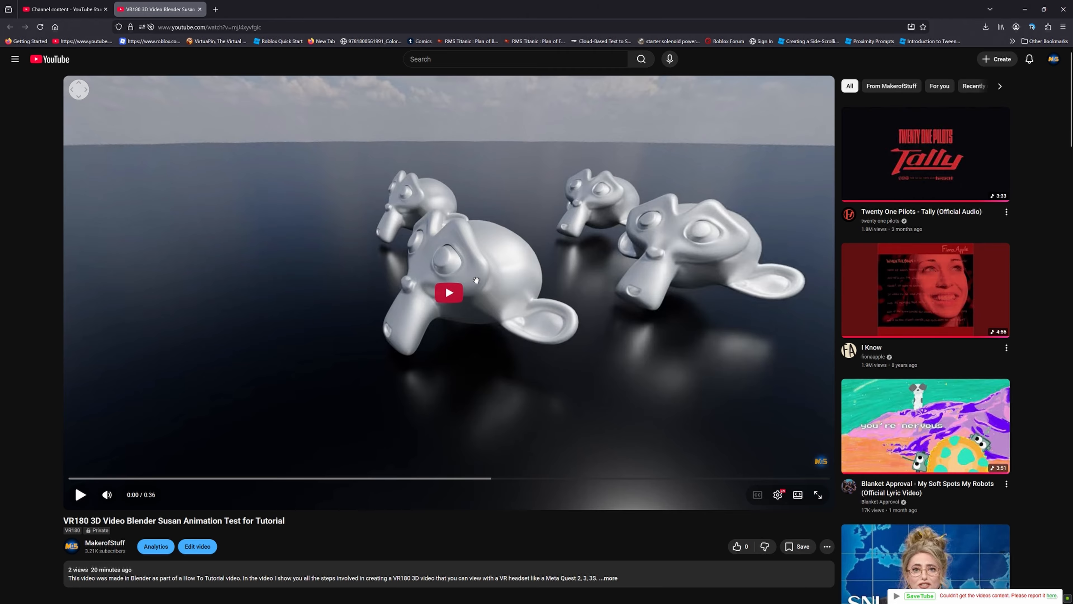
drag(448, 292, 390, 284)
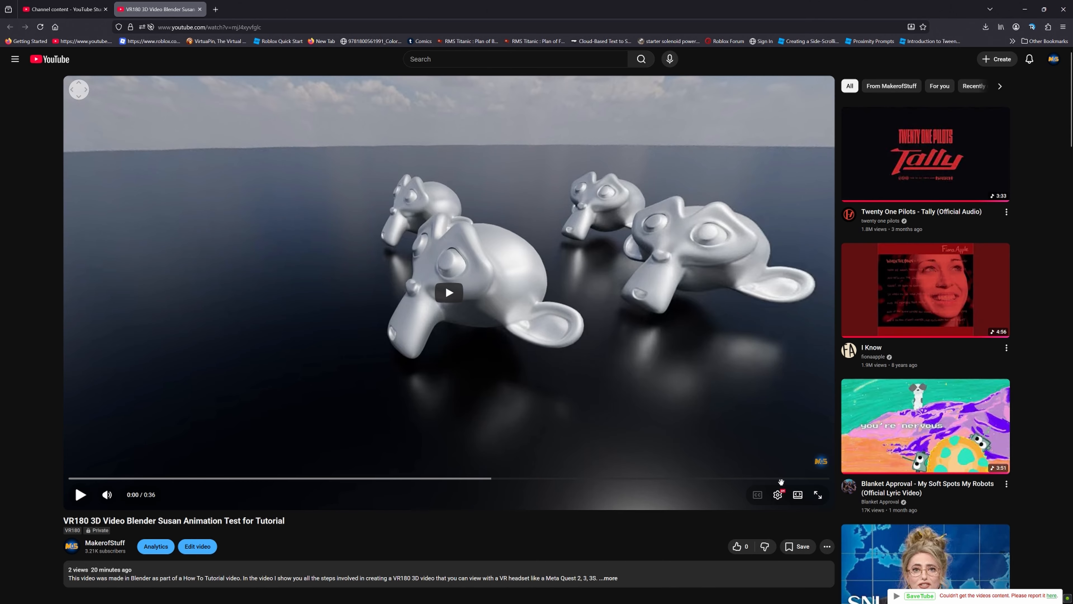
click(779, 496)
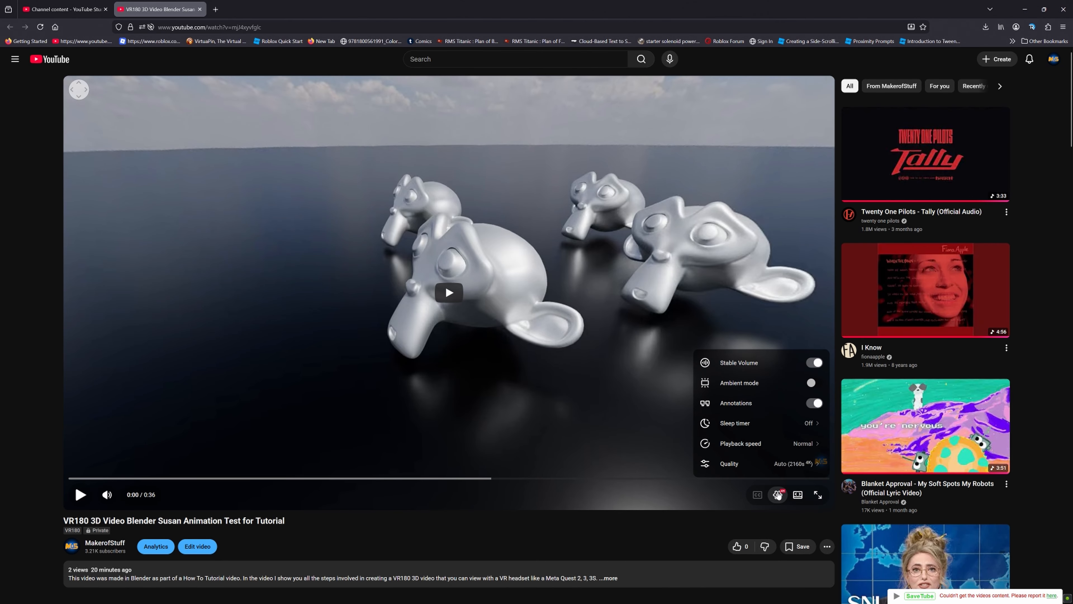
click(744, 464)
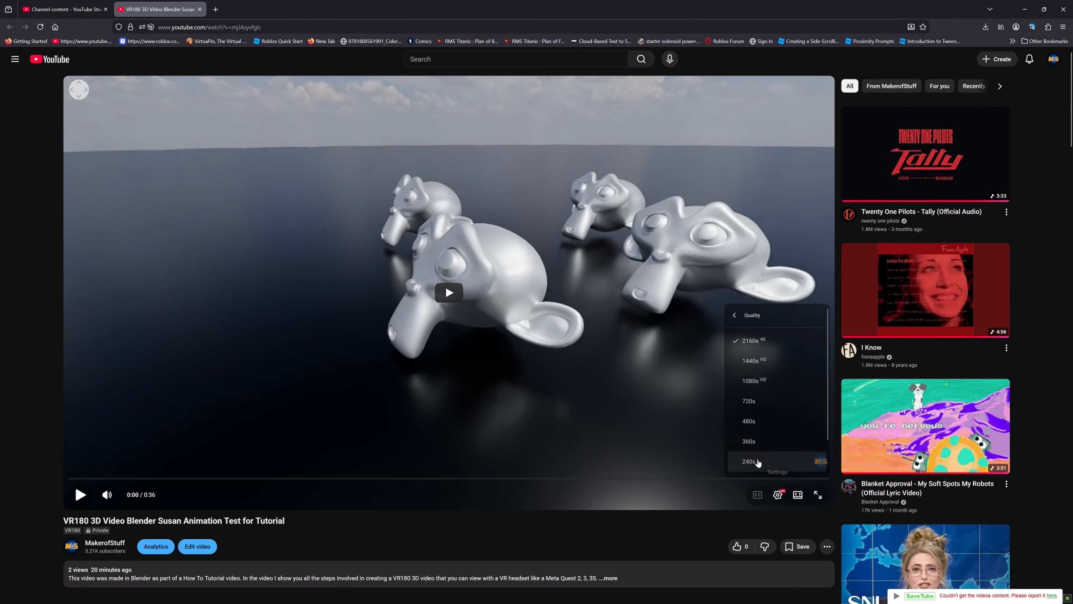
click(749, 461)
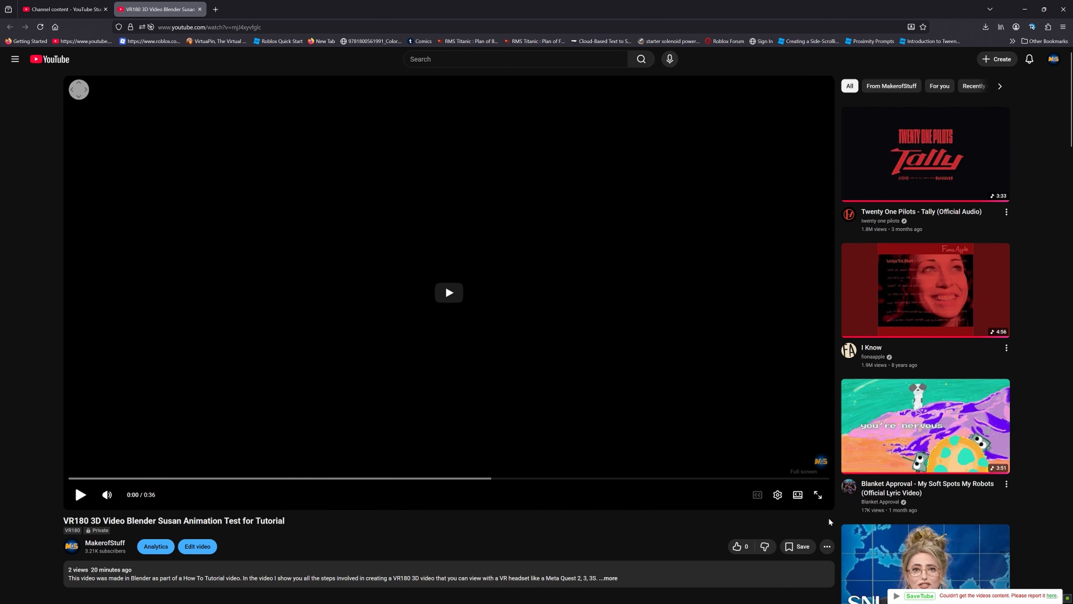
click(439, 298)
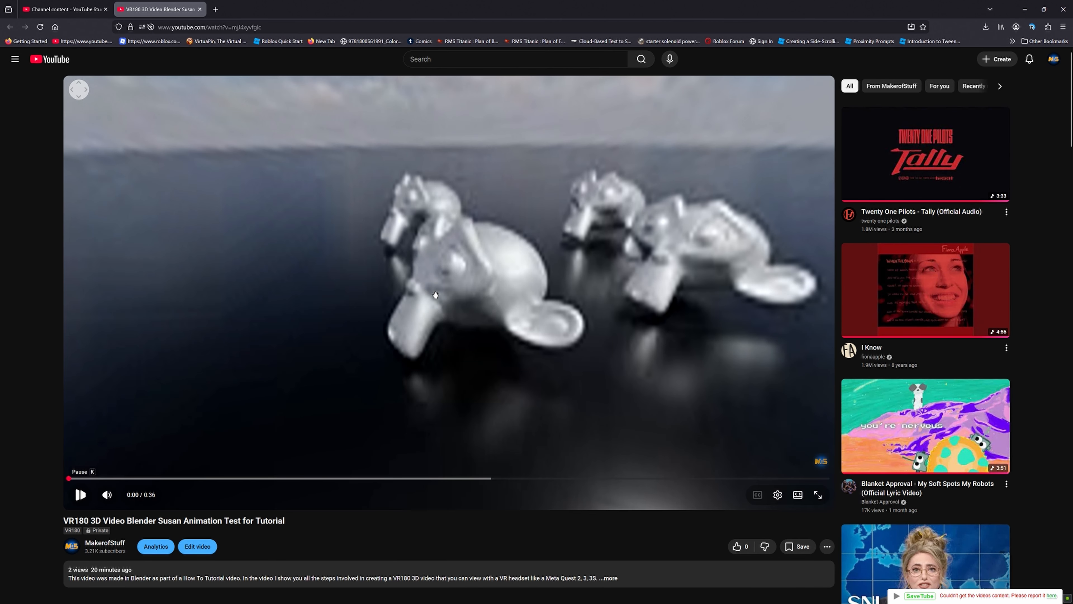
click(80, 495)
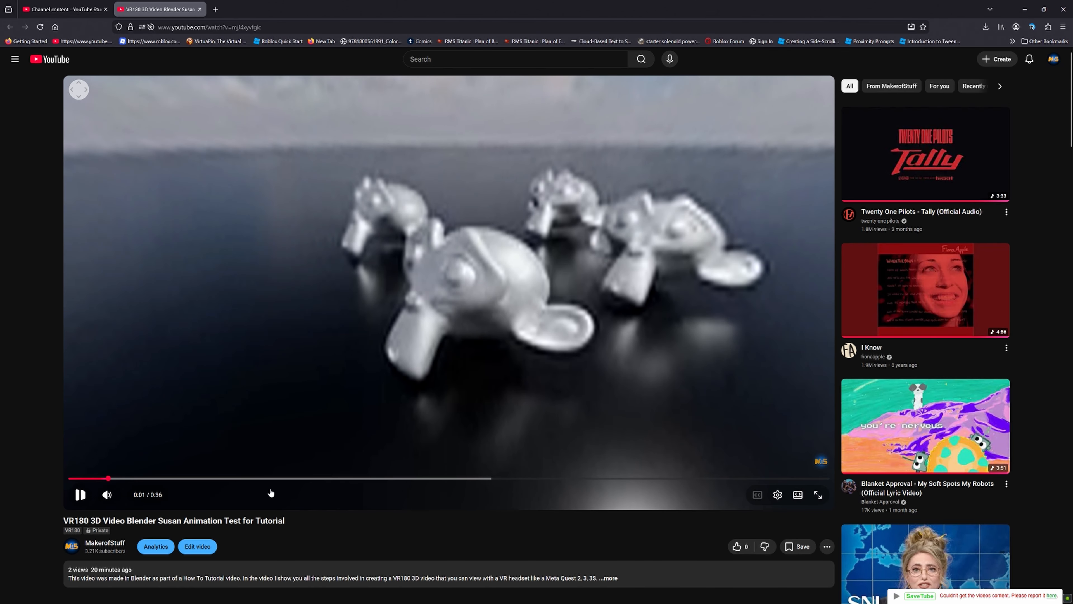
Step: Switch the playback quality to 2160s and replay the Susan test video from the start
click(777, 495)
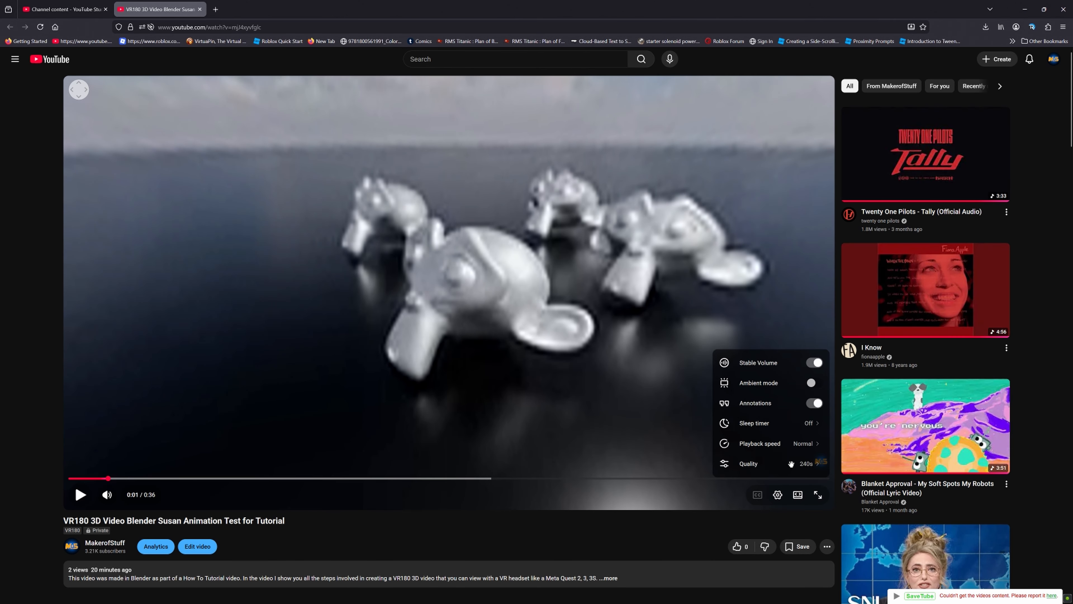
click(781, 464)
click(751, 341)
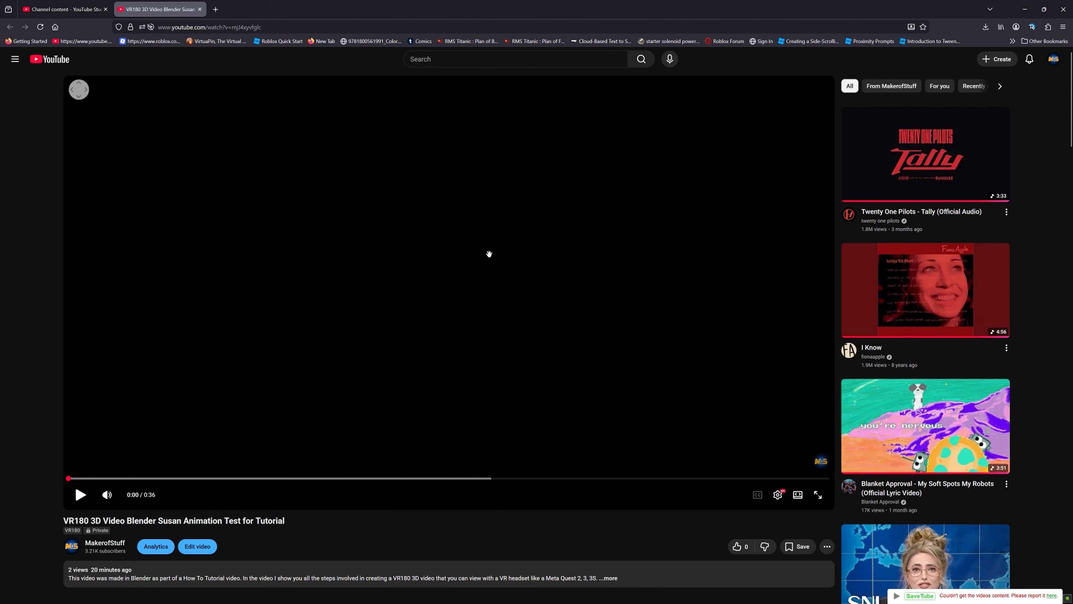
click(75, 494)
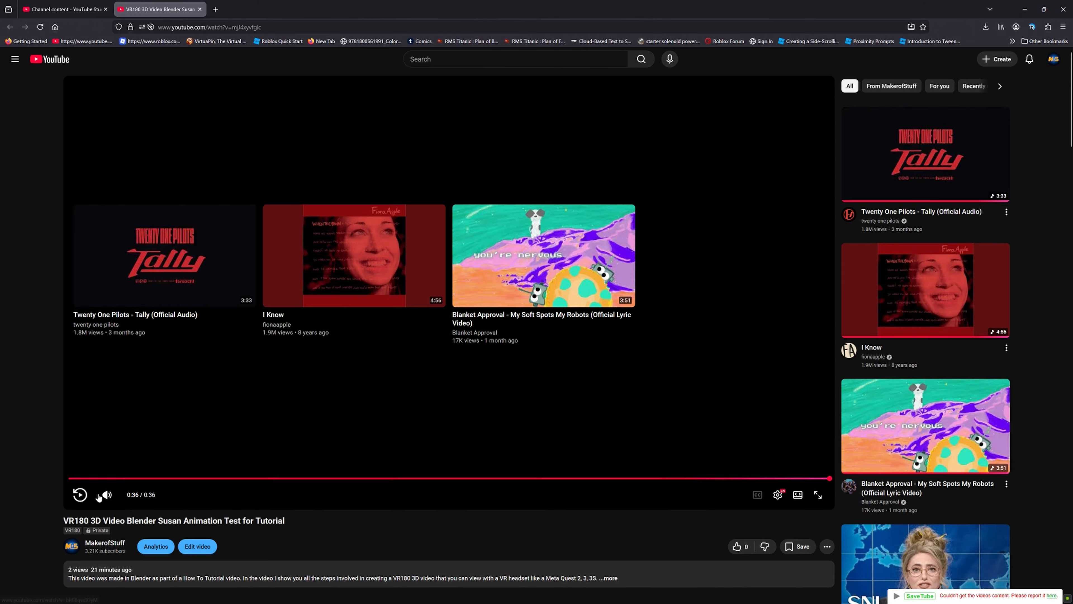
click(80, 494)
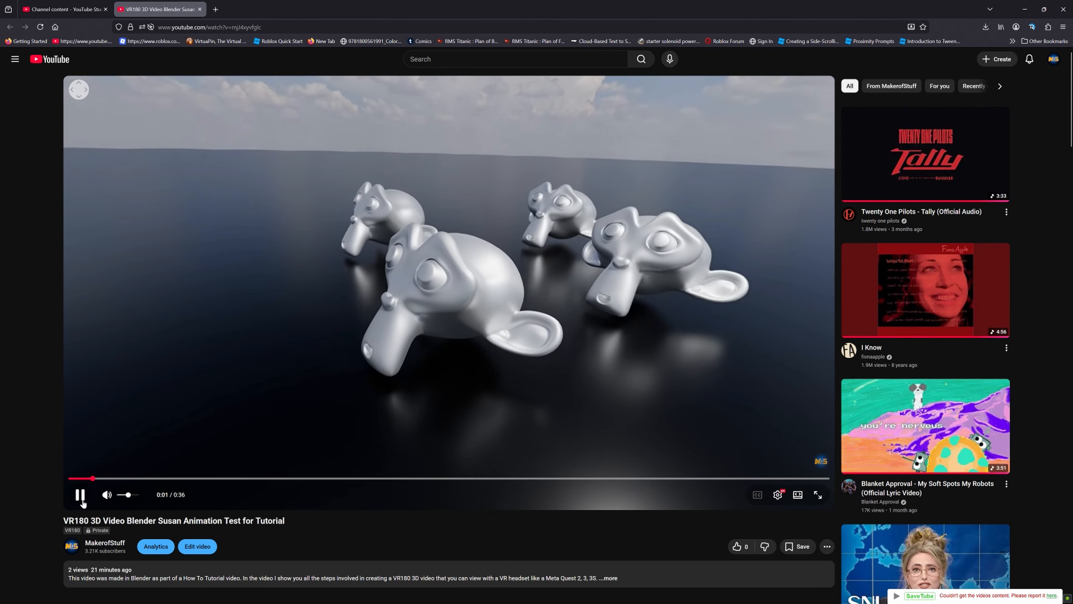